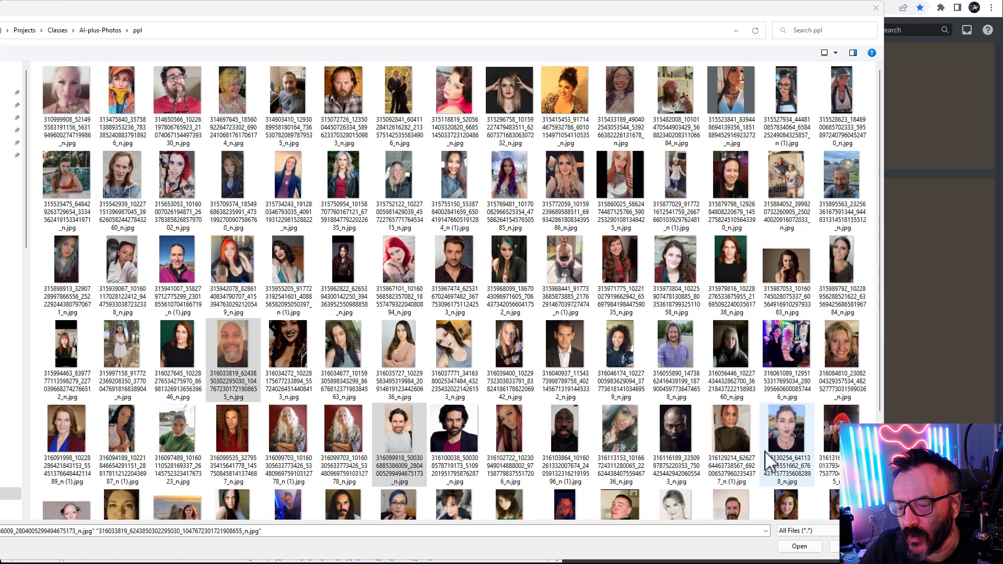
Upload the three selected portrait photos from the ppl folder to the Midjourney Bot chat
left_click(672, 425, "ctrl")
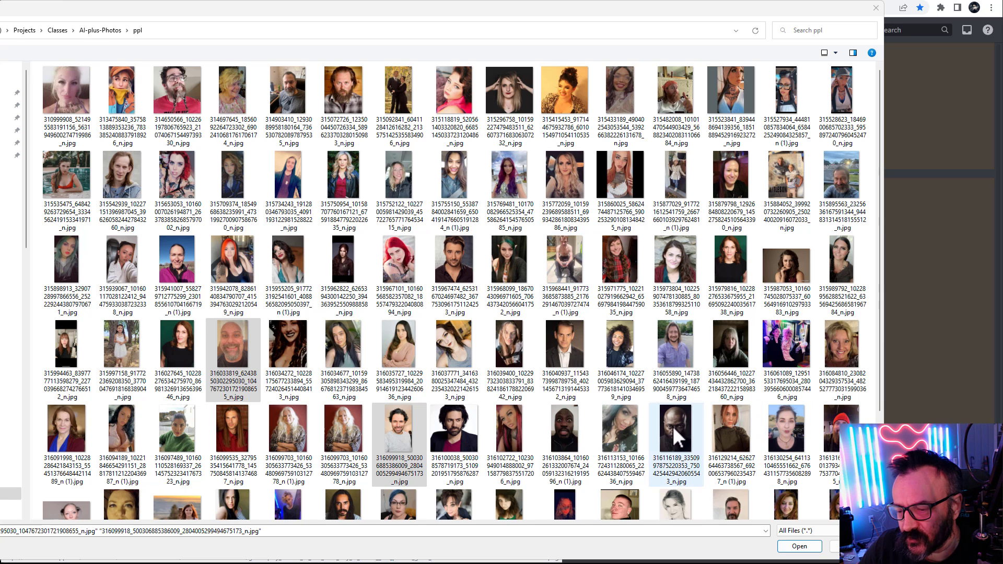
left_click(799, 547)
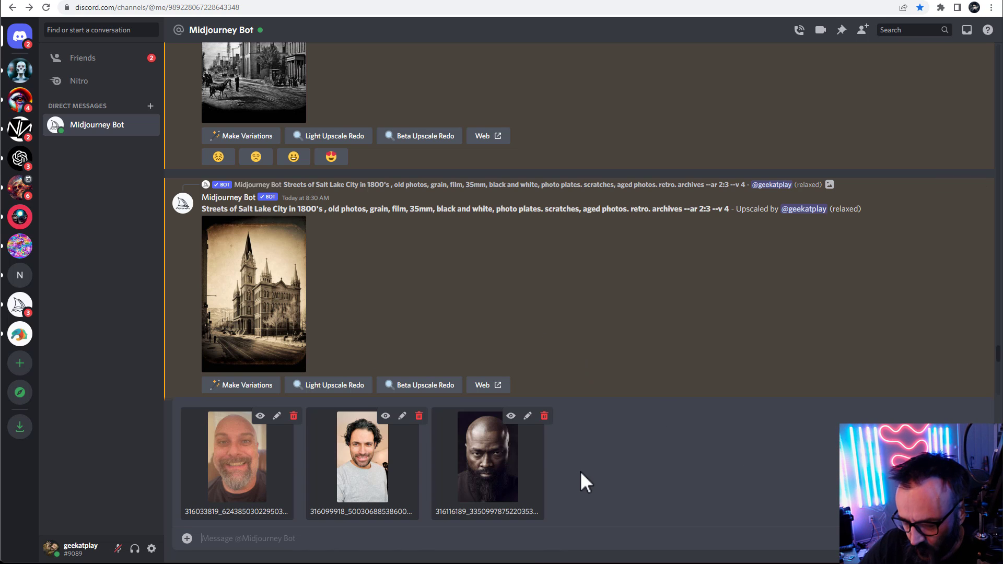
key("Return")
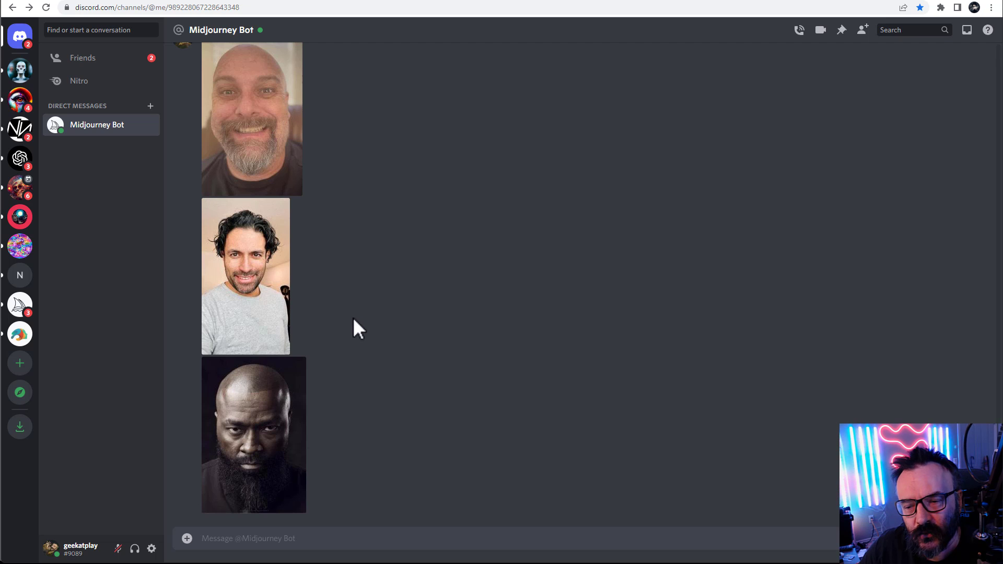
Open the bald bearded man's uploaded photo and copy its image address
right_click(252, 138)
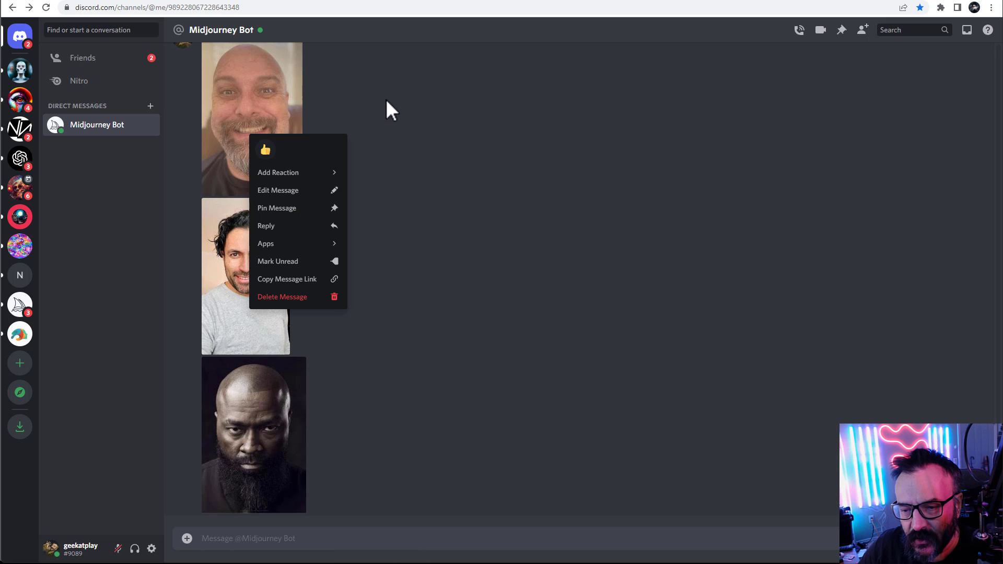
left_click(386, 105)
left_click(269, 130)
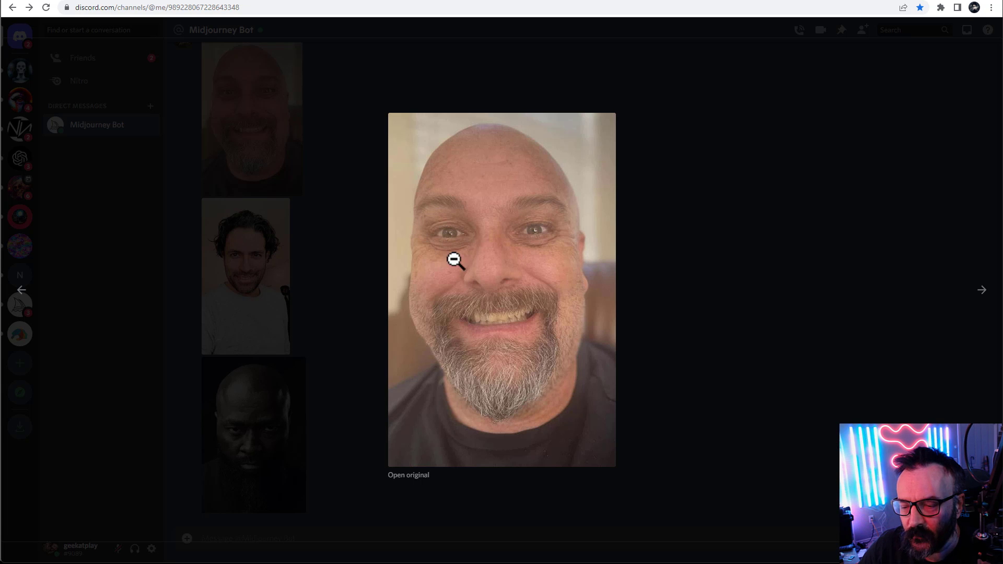
right_click(500, 222)
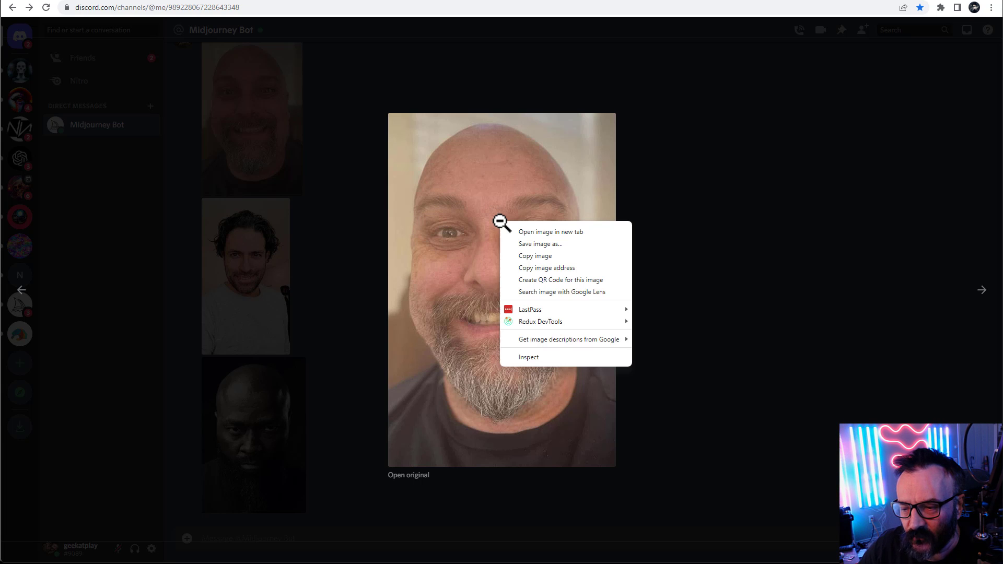
left_click(572, 268)
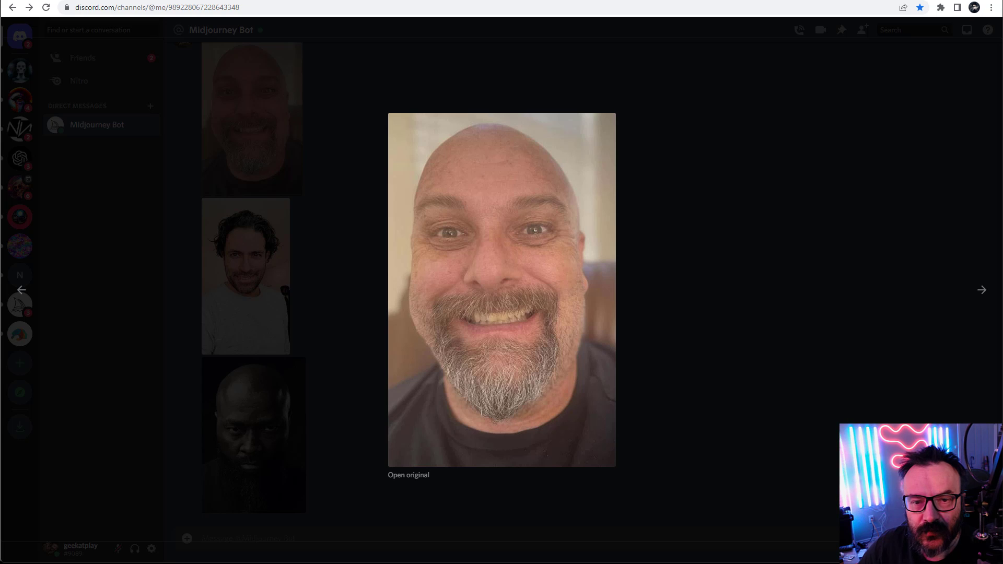
key("Escape")
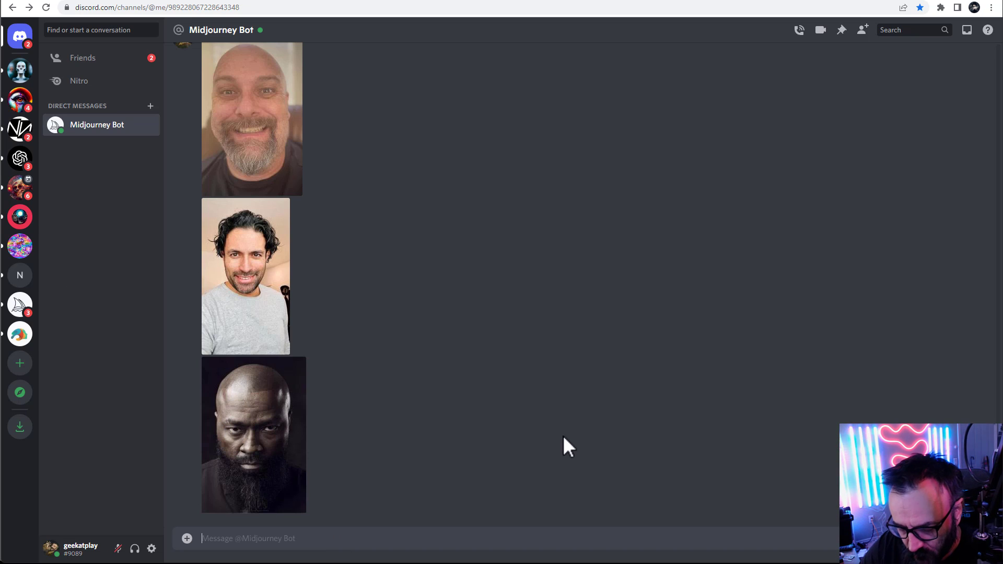
Run /imagine with the copied image address followed by viking as the prompt
type("/im")
key("Tab")
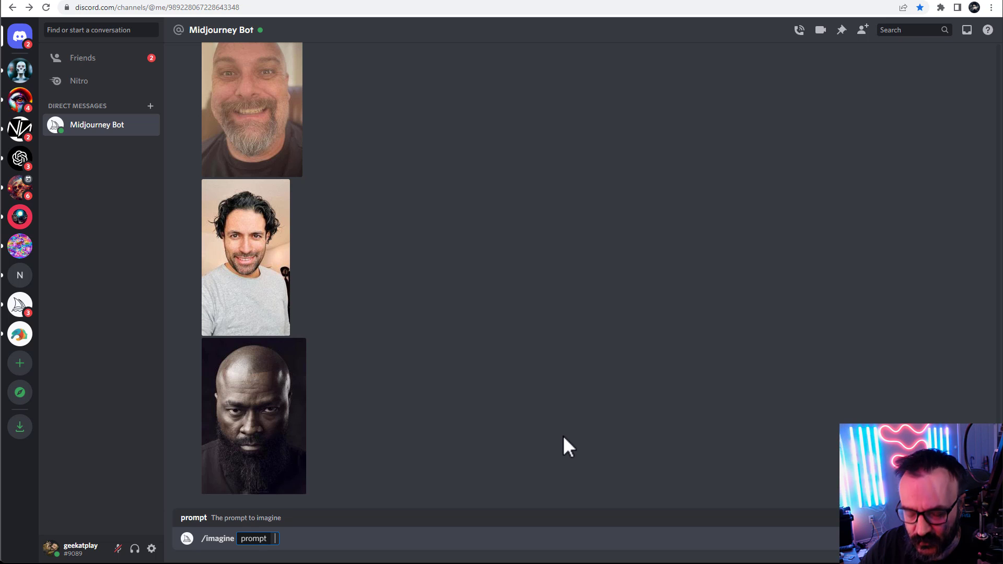
key("ctrl+v")
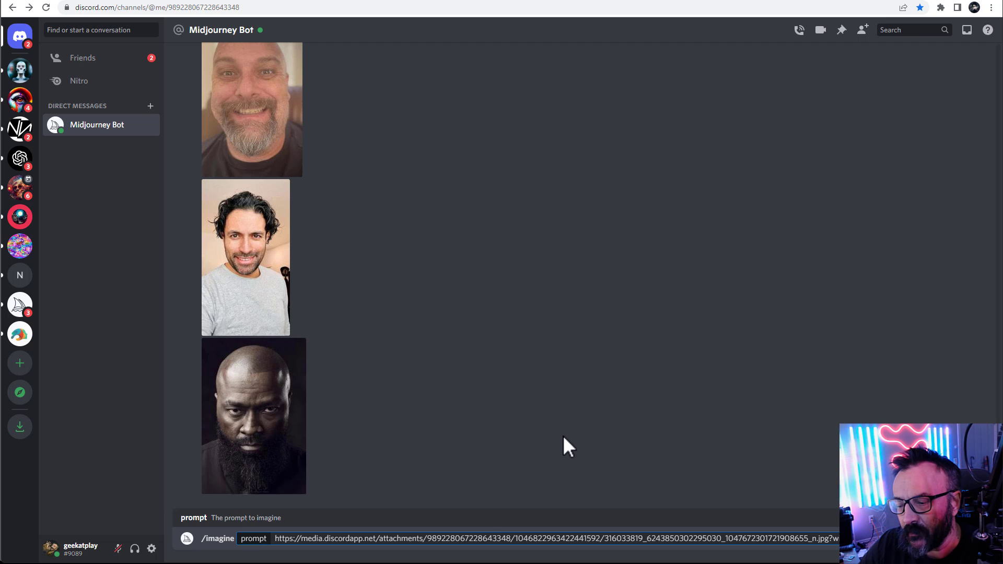
key("Return")
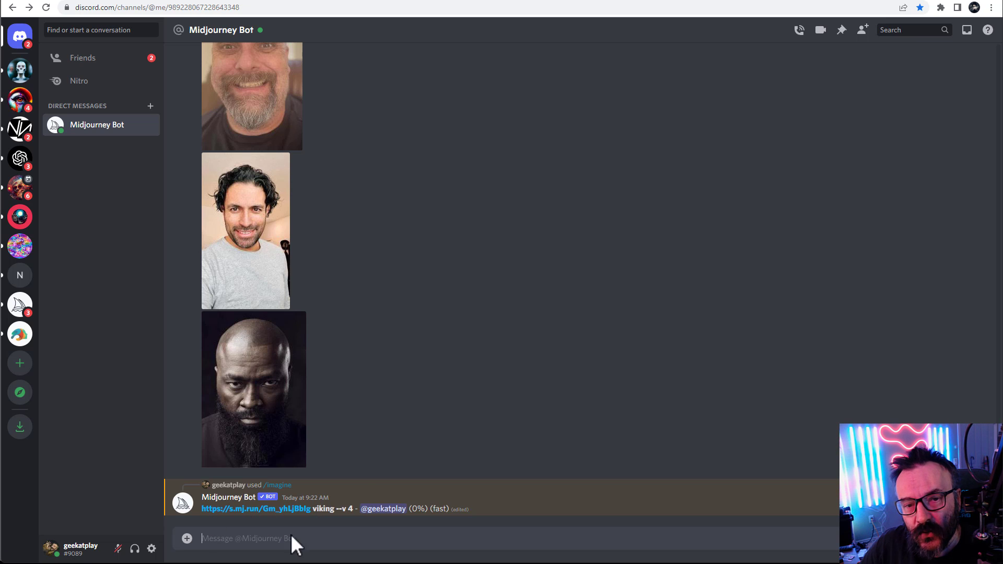
Open the Midjourney /settings panel to review version, quality and mode options
type("/setting")
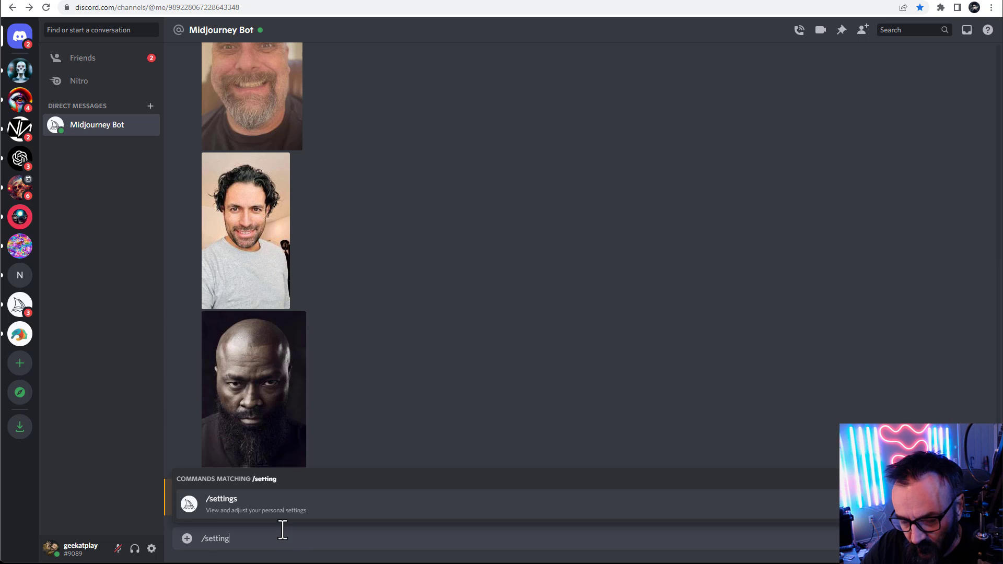
key("Tab")
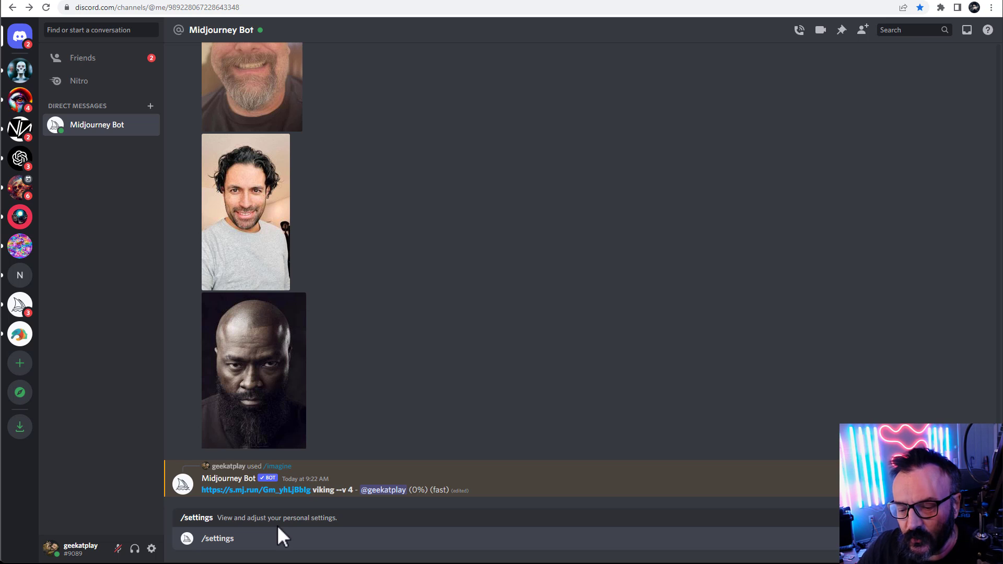
key("Return")
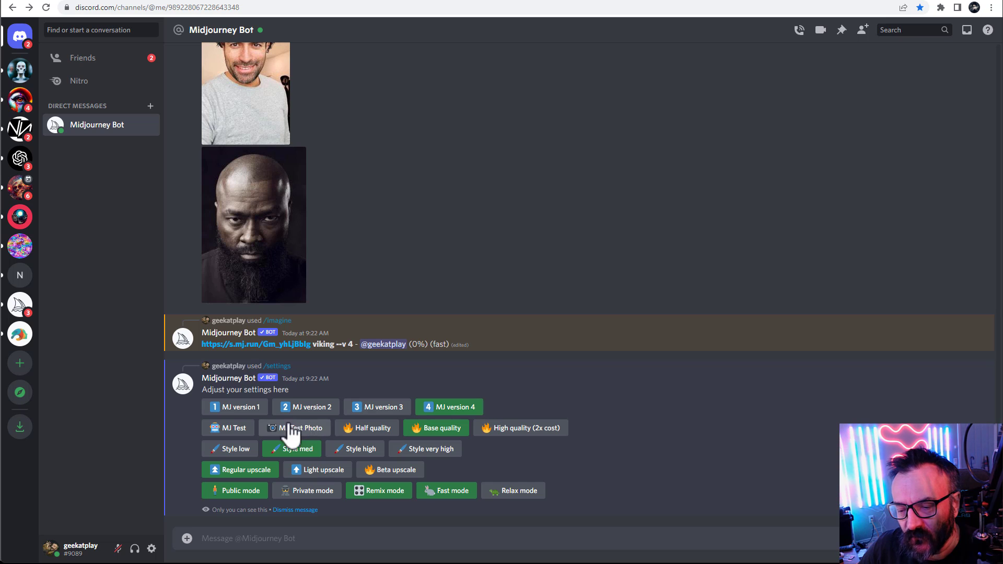
left_click(450, 437)
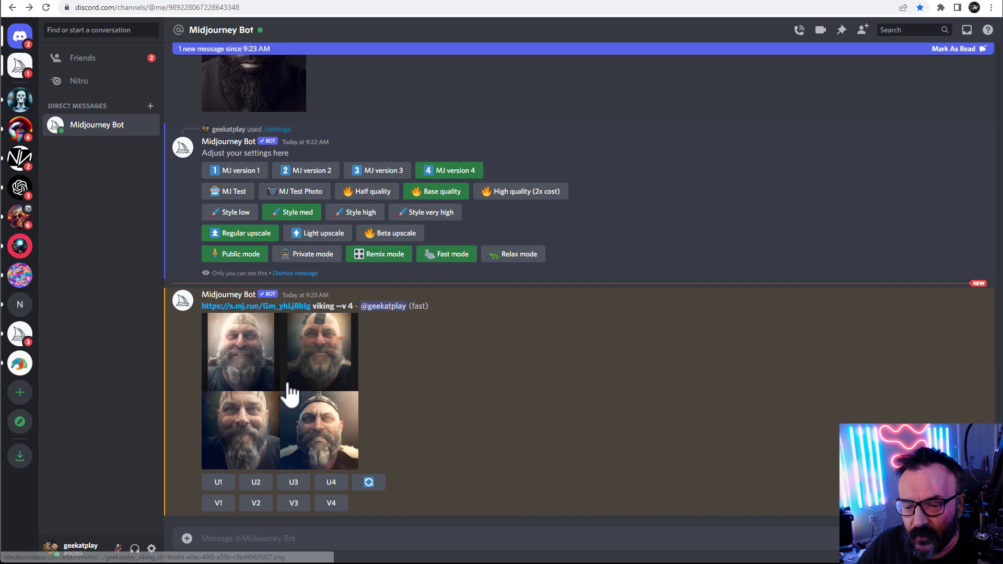
View the viking result grid enlarged, then copy its image link together with the word viking
left_click(289, 387)
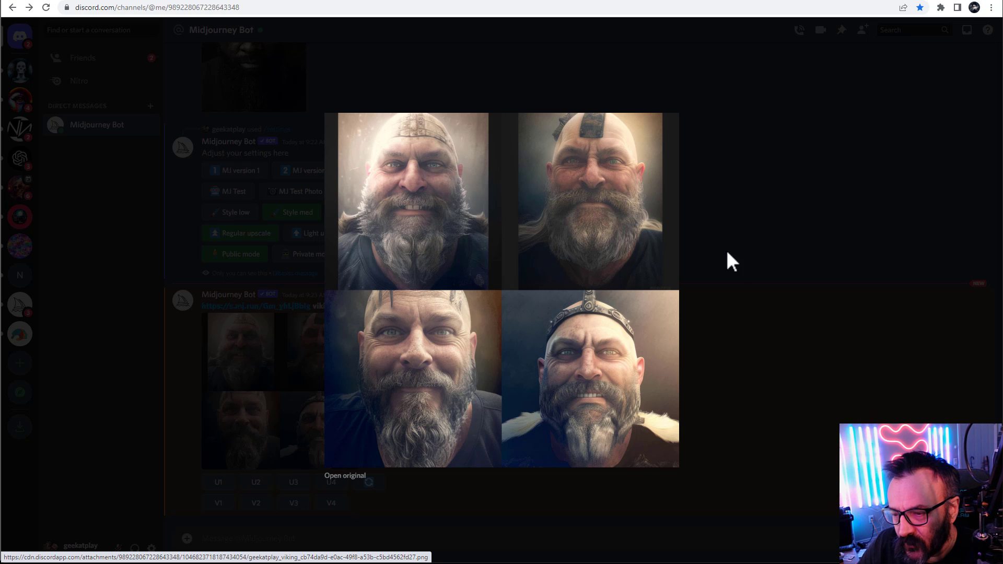
left_click(738, 264)
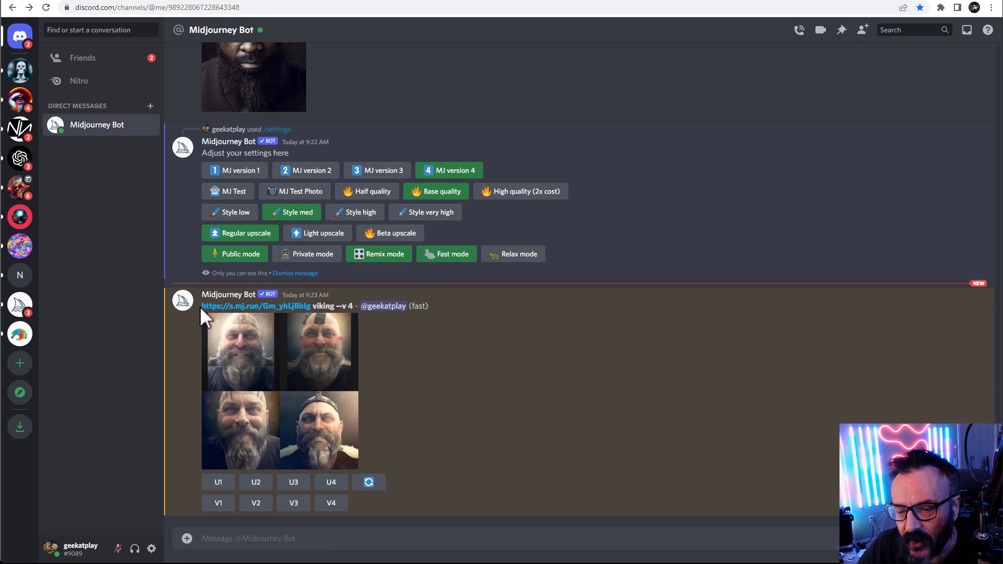
left_click_drag(200, 307, 336, 307)
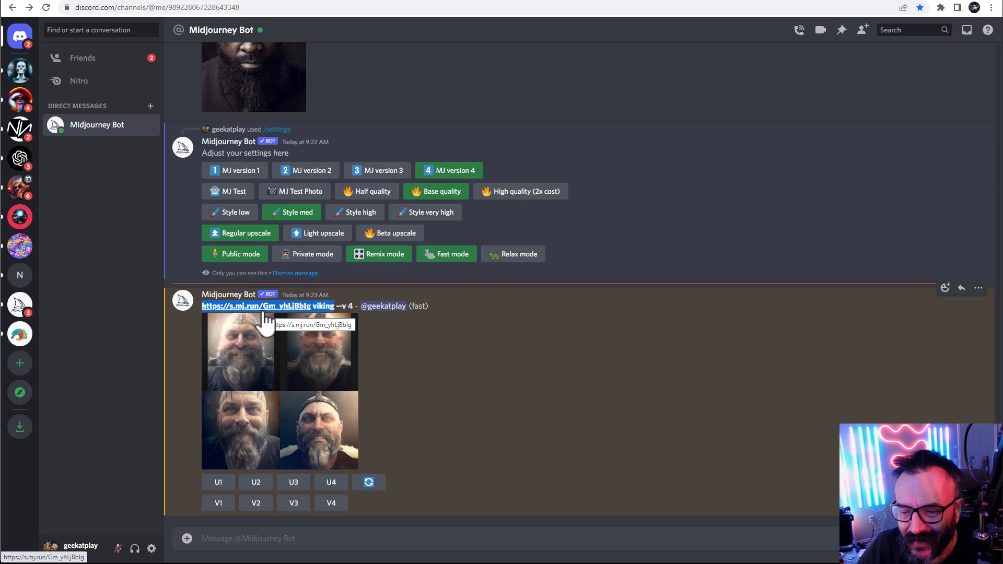
Start a new /imagine prompt with the copied link and viking, adding ", wearing viking helmet"
left_click(335, 540)
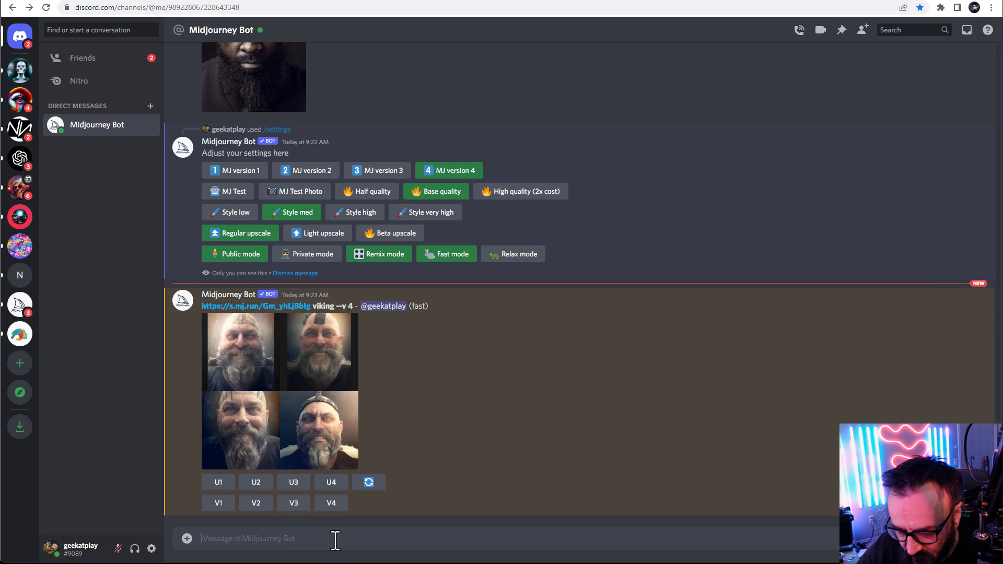
type("/im")
key("Tab")
key("ctrl+v")
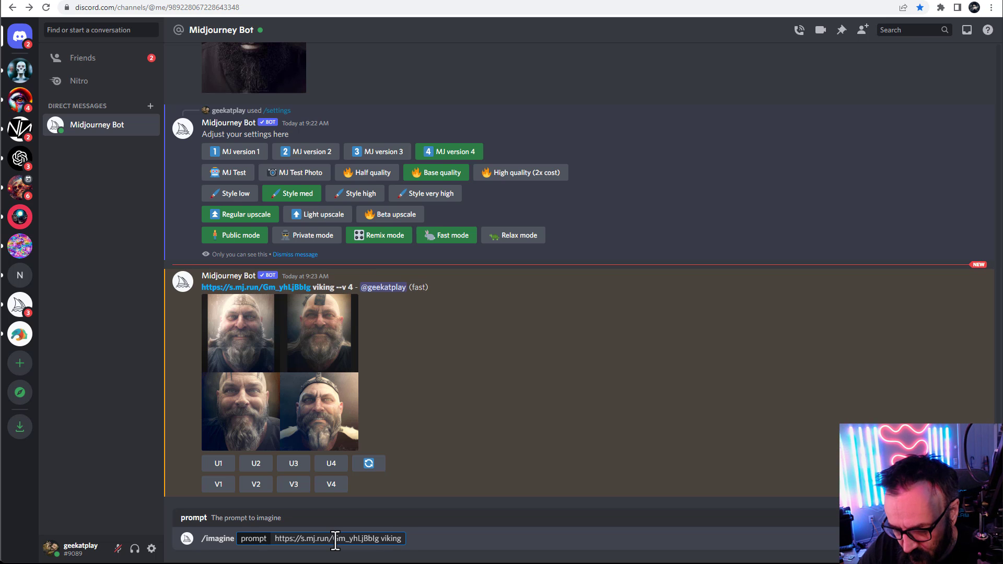
type(", ")
type("hed")
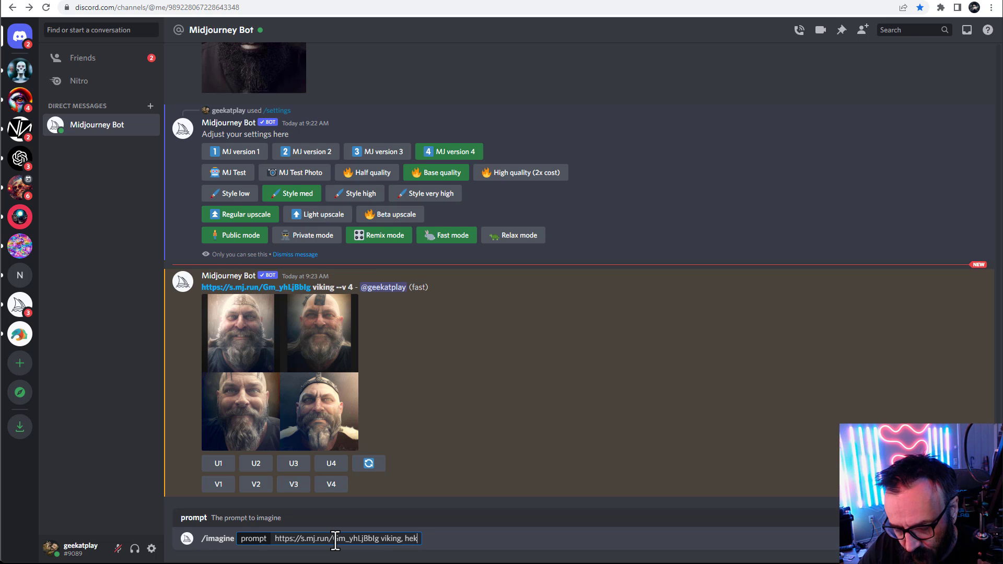
key("BackSpace")
key("BackSpace")
key("BackSpace")
type("h")
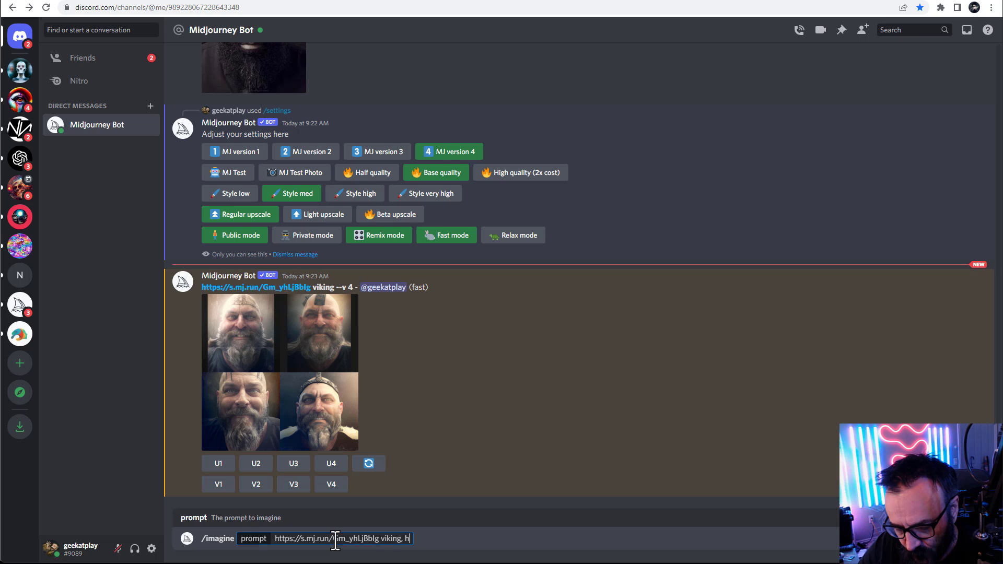
key("BackSpace")
type("wearing ")
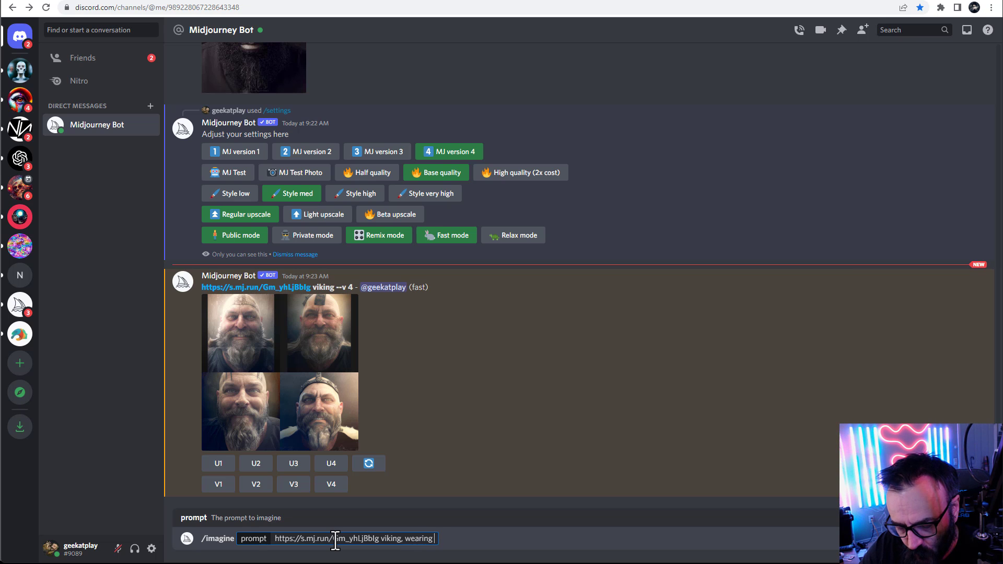
type("viking helmet")
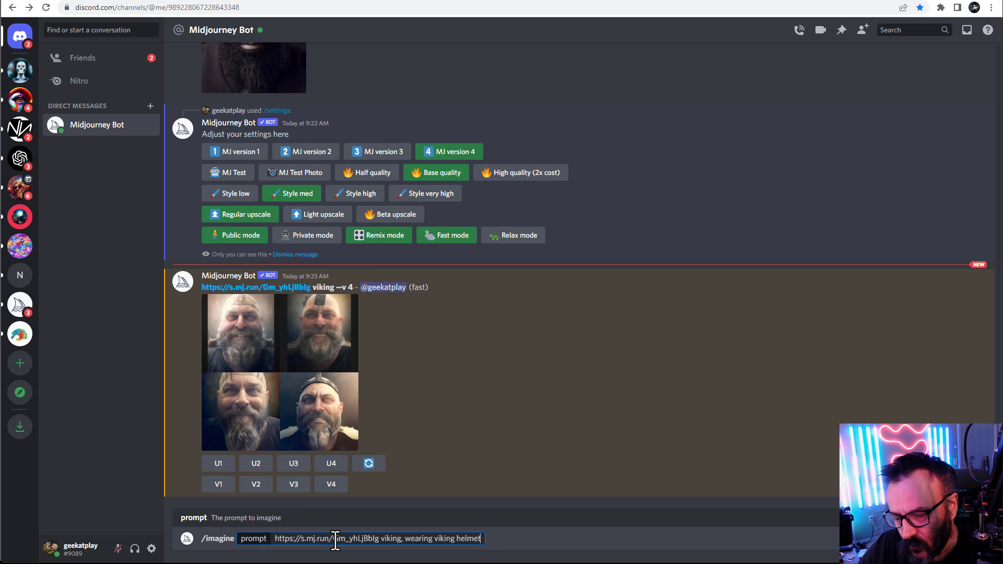
Insert "screaming" before viking in the prompt
left_click(405, 539)
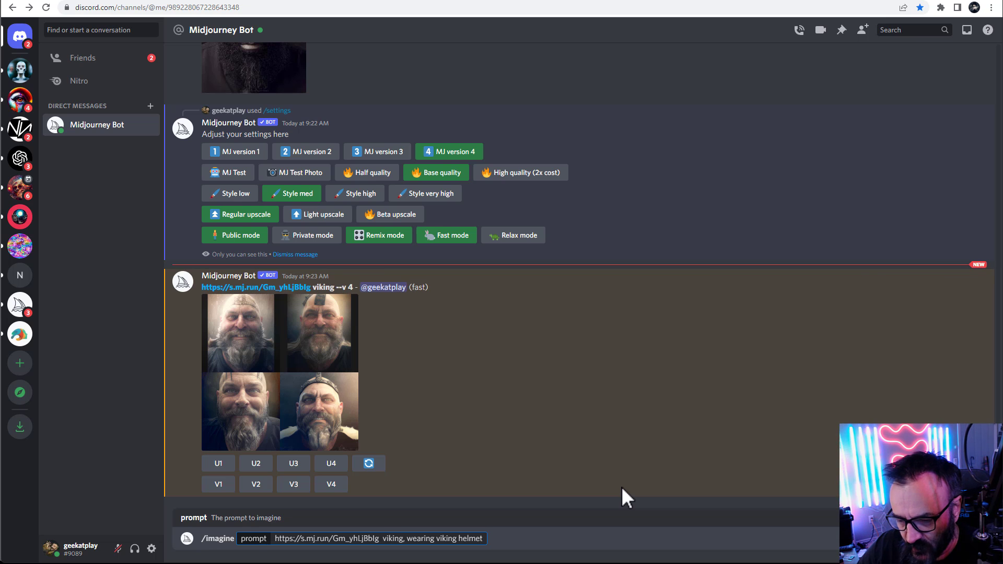
type("scream")
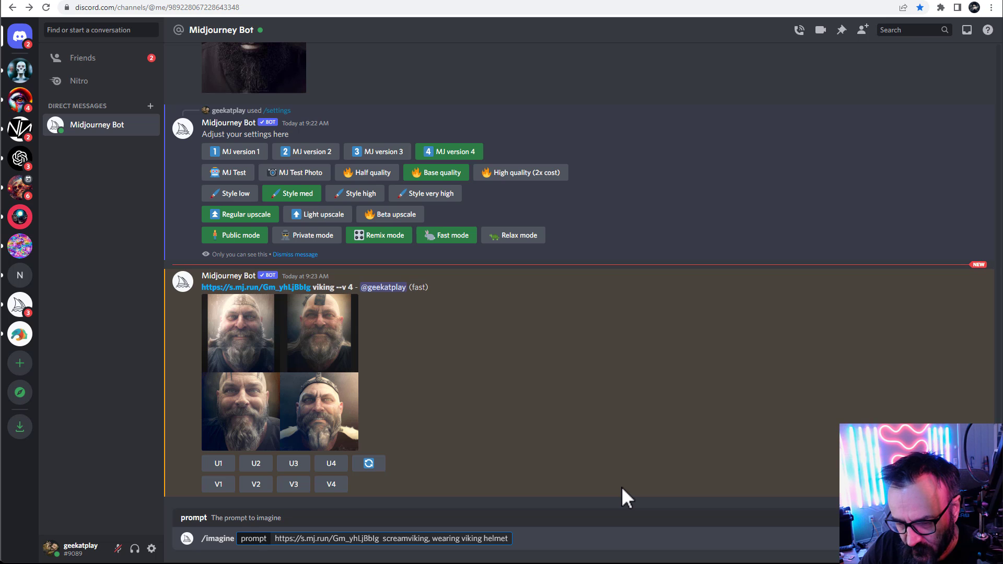
type("ing")
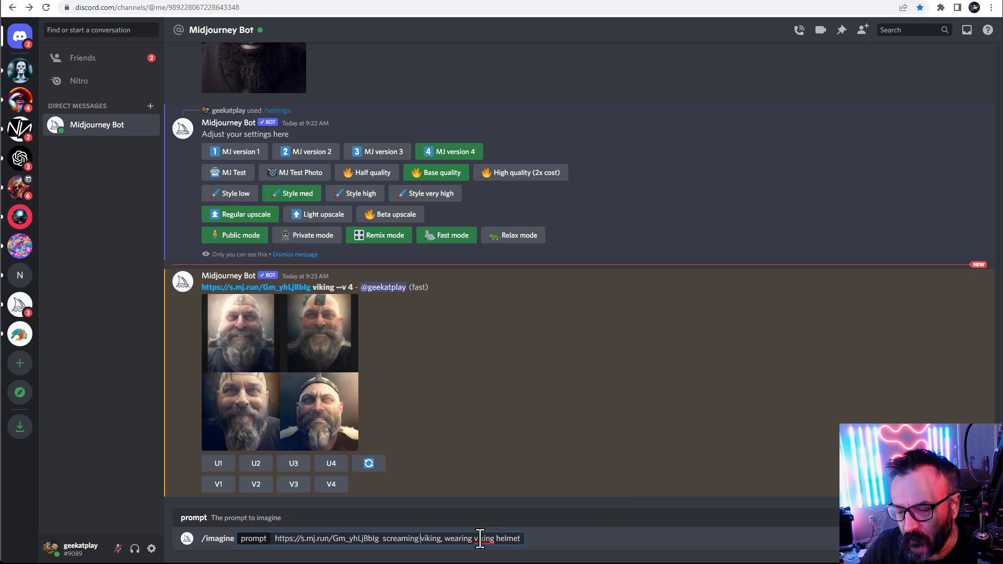
Capitalize both occurrences of Viking using the spelling suggestions and submit the prompt
right_click(480, 539)
left_click(494, 466)
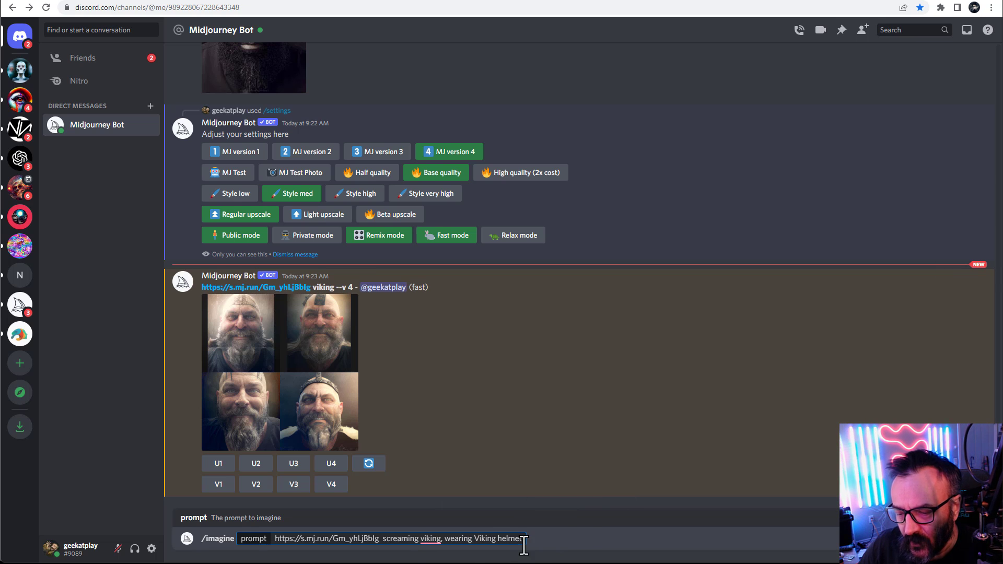
mouse_move(431, 538)
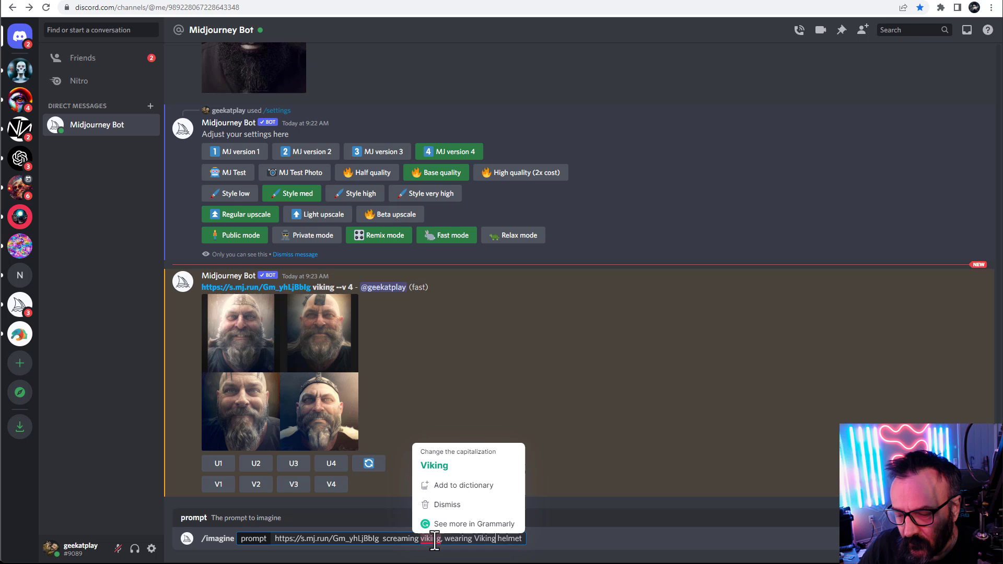
left_click(448, 467)
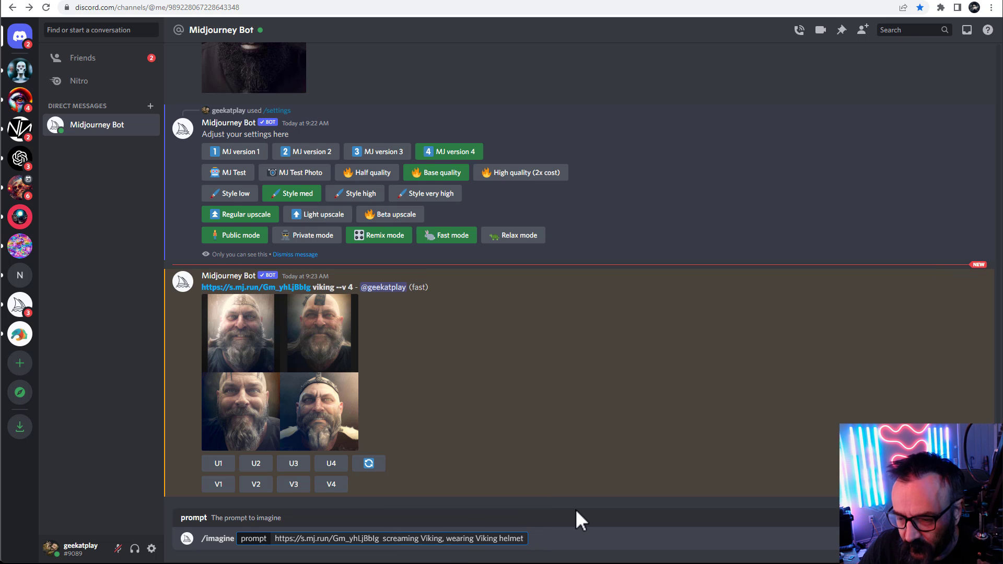
key("Return")
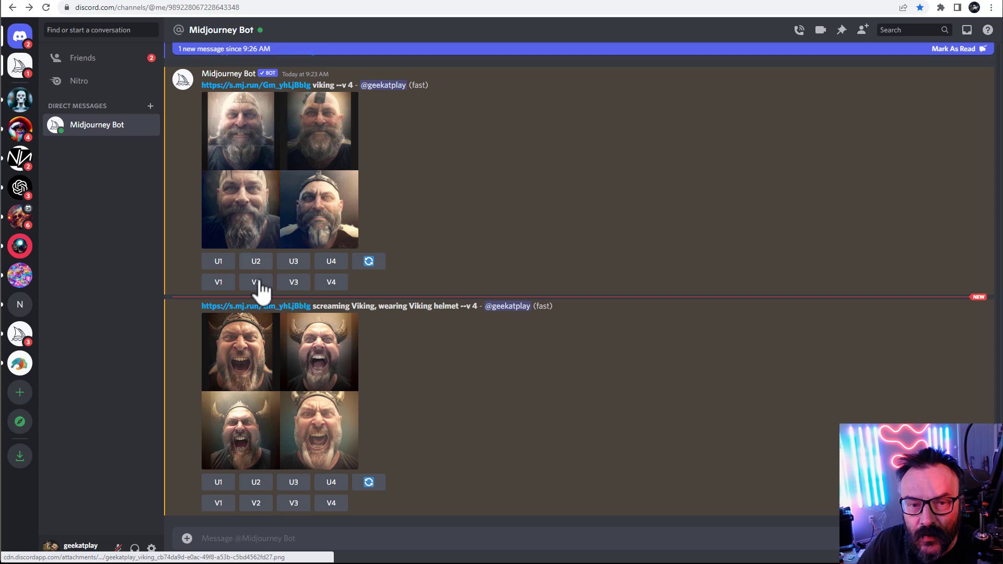
View the screaming Viking results enlarged, then copy their link and prompt into the message box
left_click(302, 390)
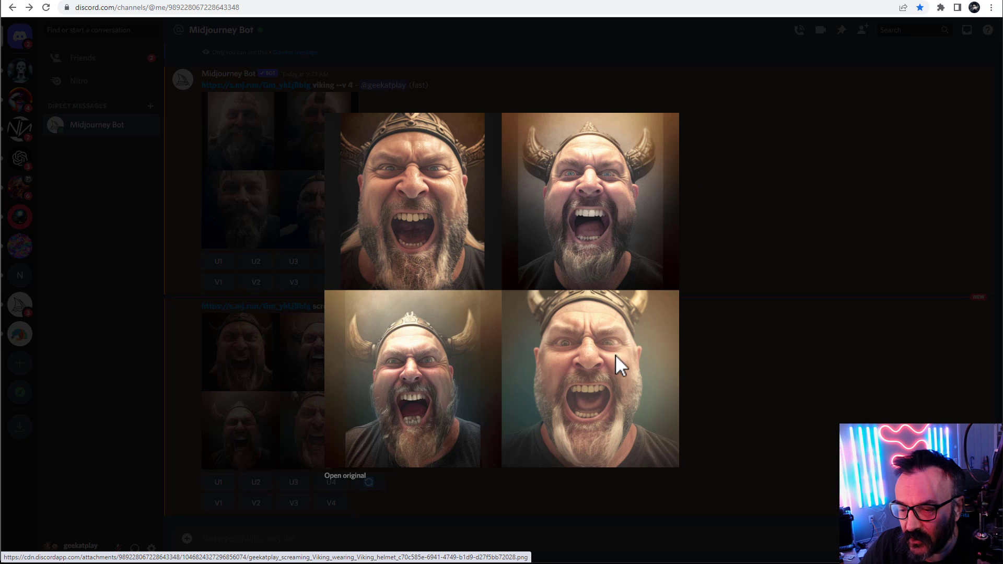
left_click(723, 314)
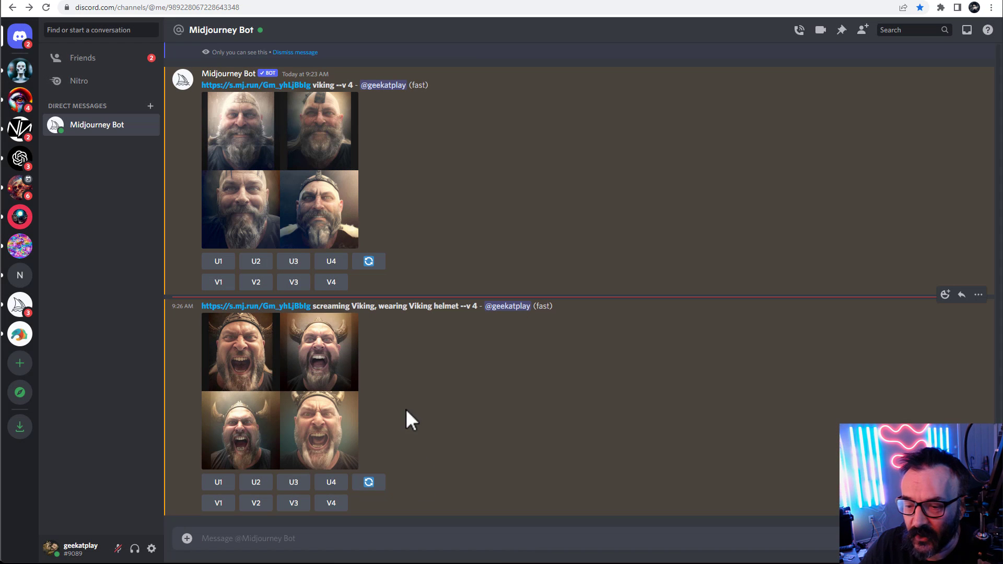
left_click_drag(200, 306, 461, 308)
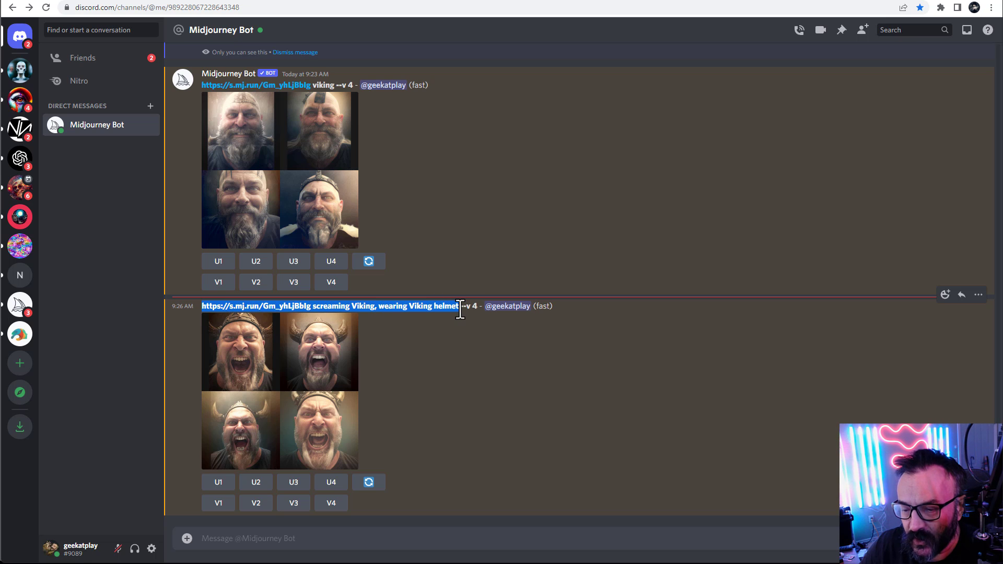
key("ctrl+c")
left_click(381, 538)
key("ctrl+v")
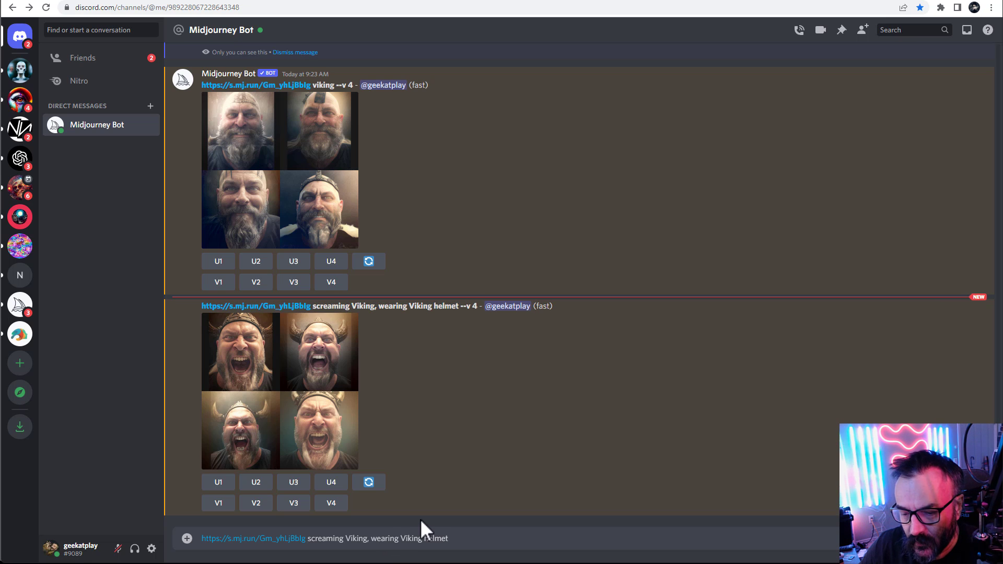
Clear the message box and start a new /imagine command with the copied screaming Viking prompt pasted in
key("ctrl+a")
key("BackSpace")
type("/")
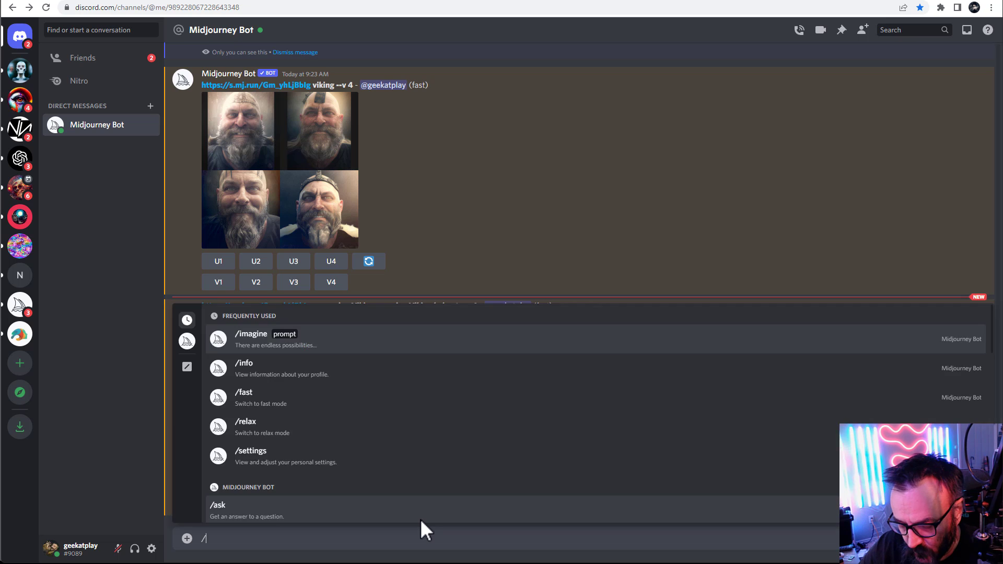
key("Tab")
key("ctrl+v")
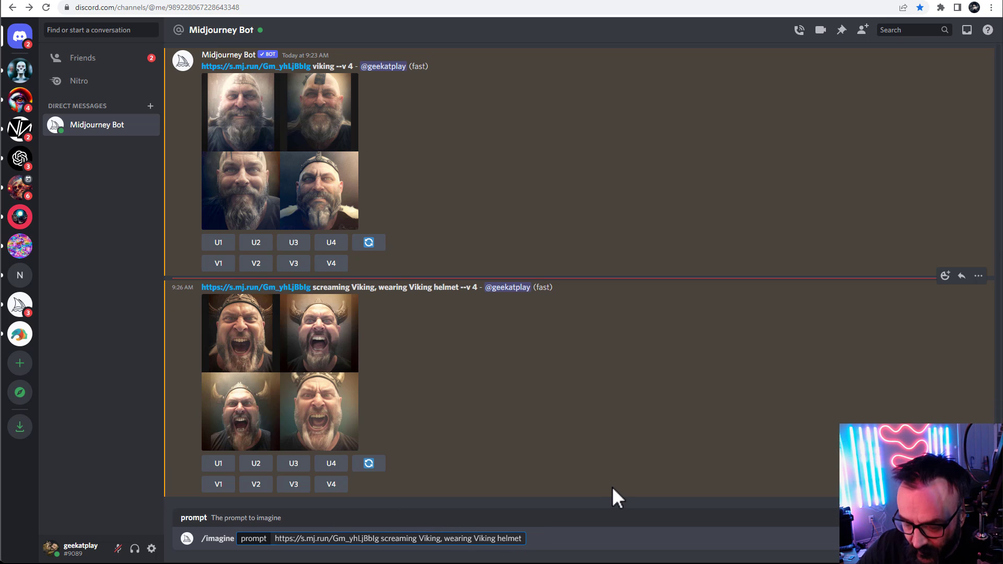
Append ". Wearing kilt. maountains, battle in background. Viking ship" to the prompt
type(". ")
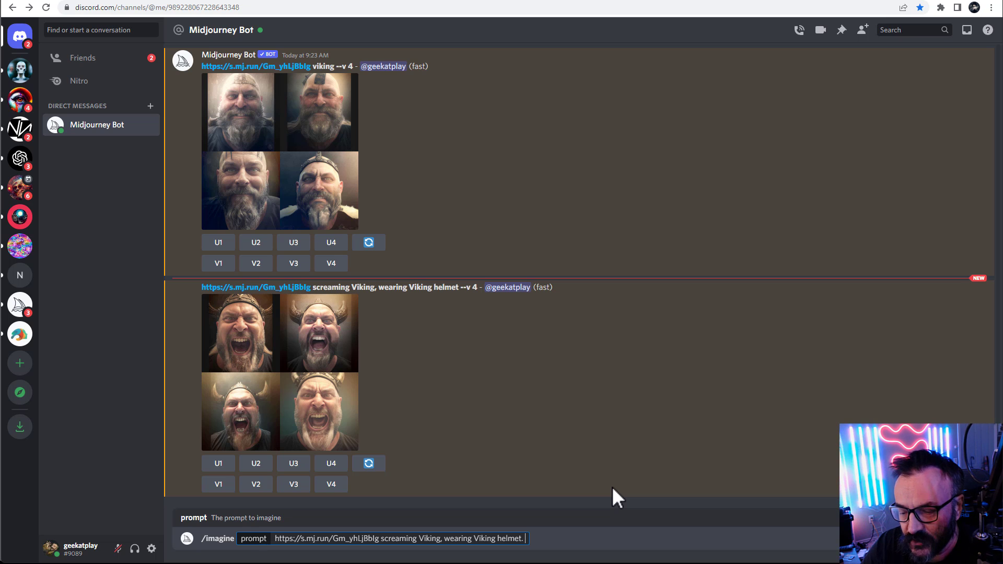
type("Wearing k")
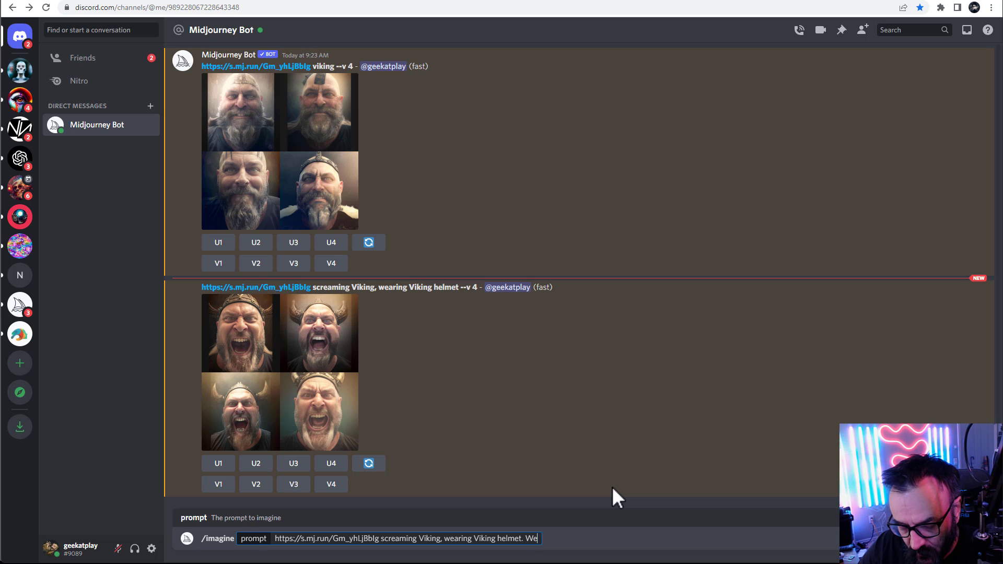
type("ilt")
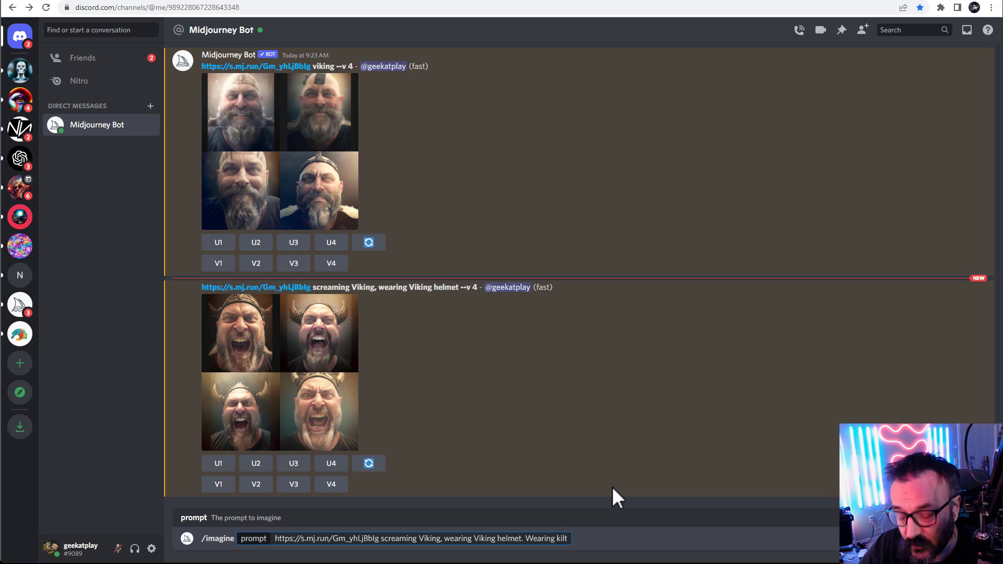
type(".")
type(" maoun")
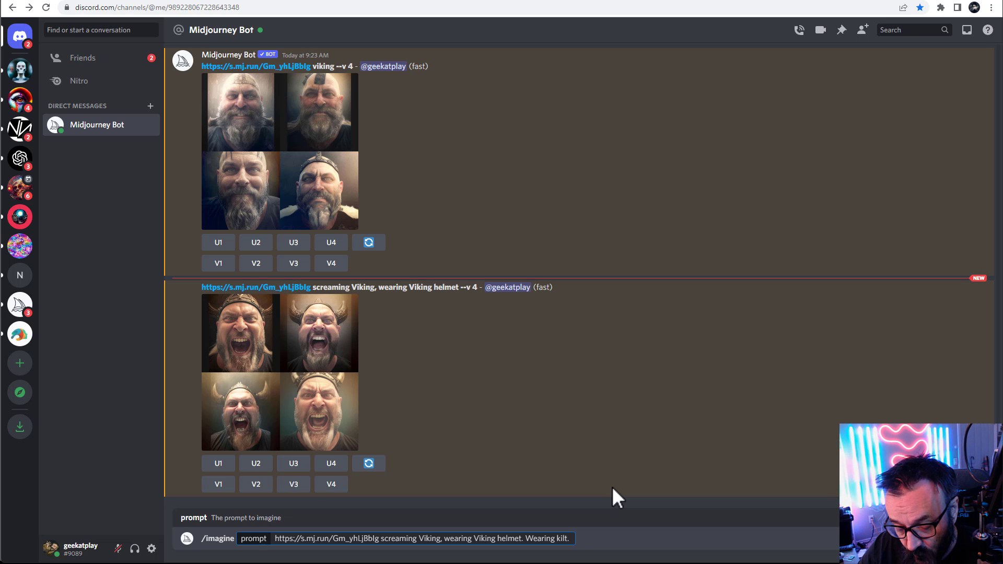
type("tains")
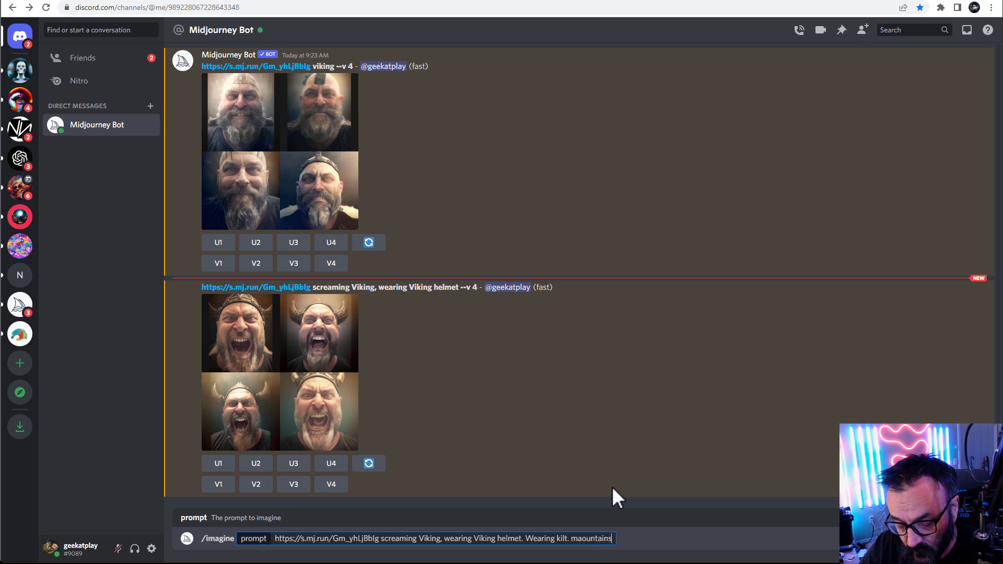
type(", battle ")
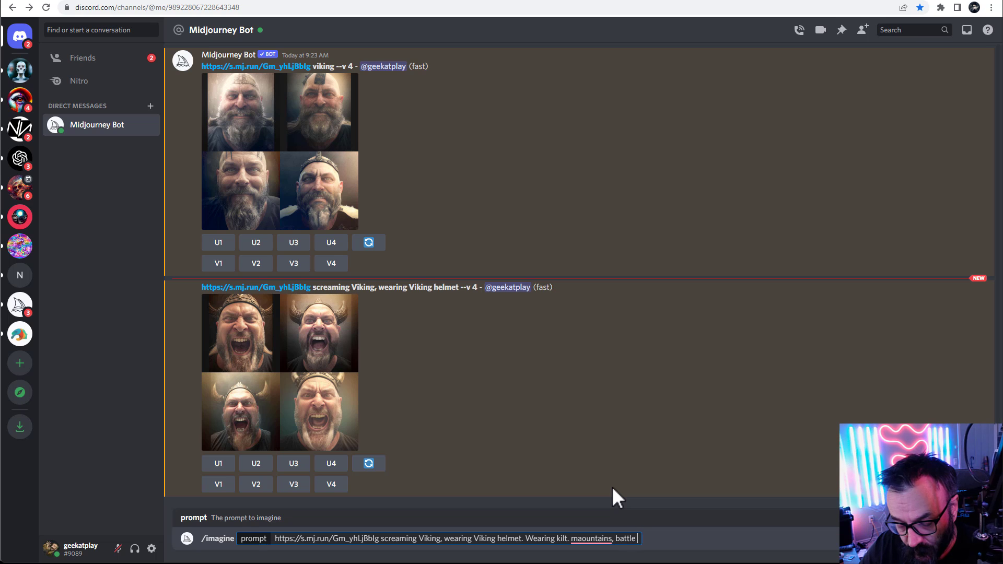
type("in backgrou")
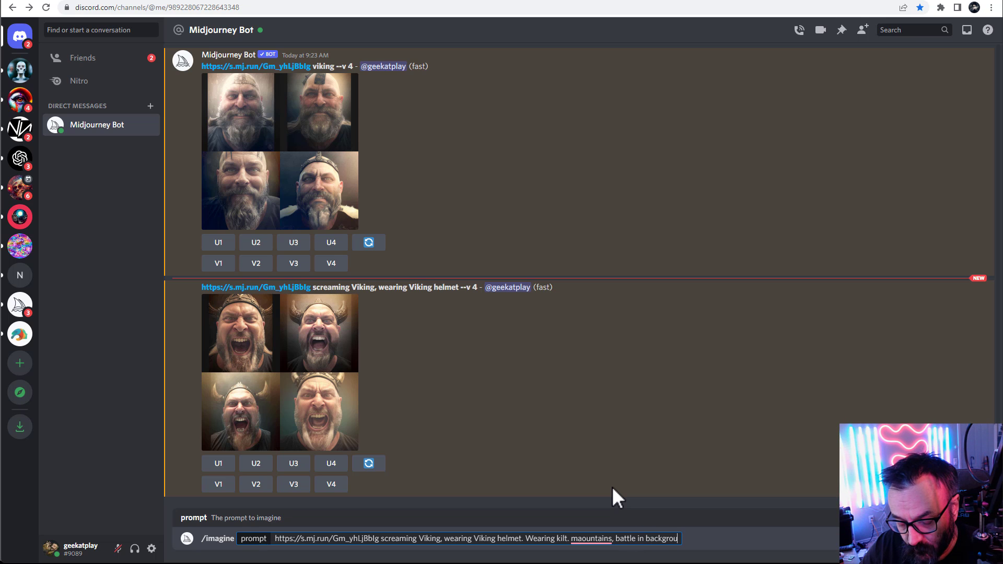
type("nd. ")
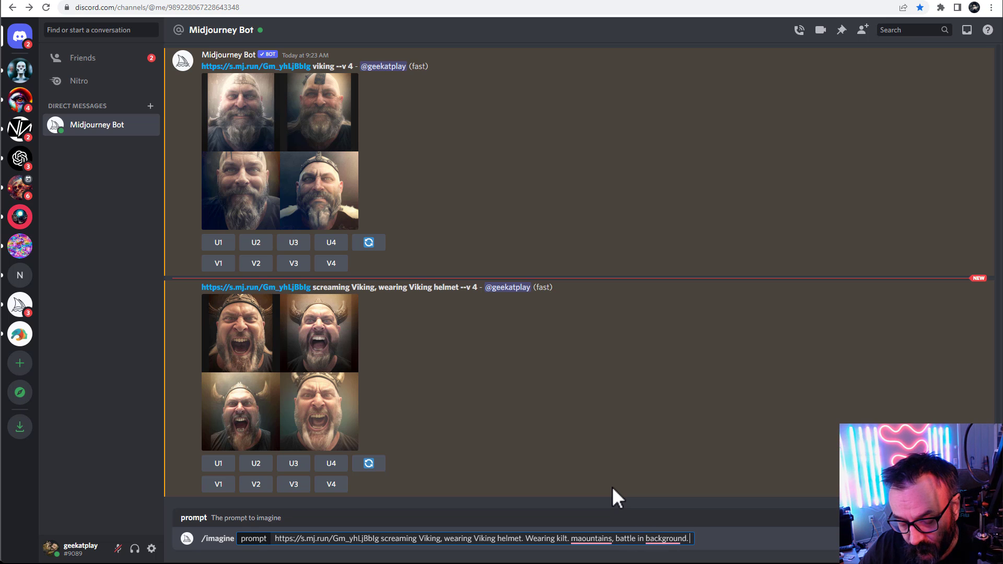
type("Viking ship")
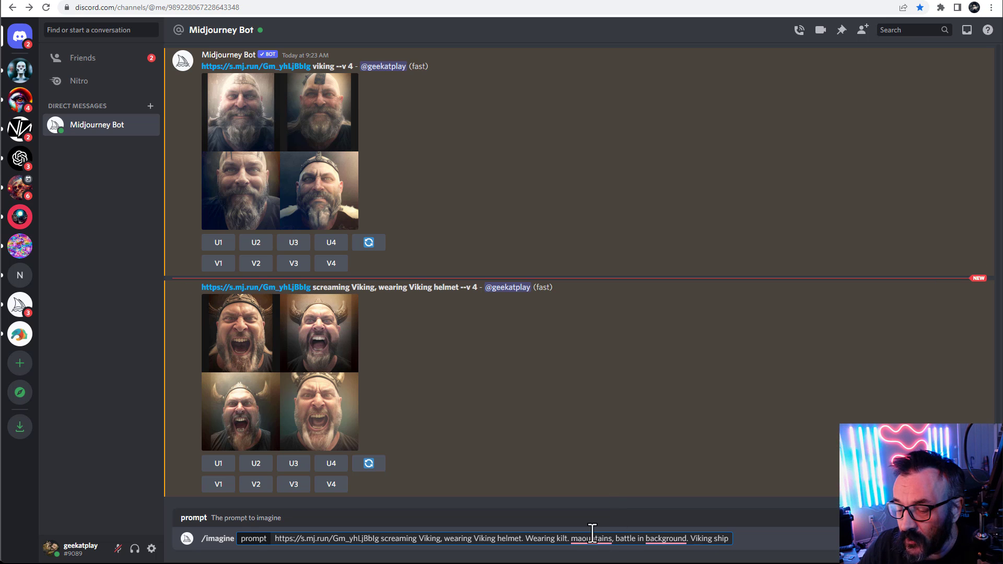
Accept the grammar suggestions to change the phrase to "and battle in the background"
mouse_move(594, 541)
left_click(619, 473)
mouse_move(662, 538)
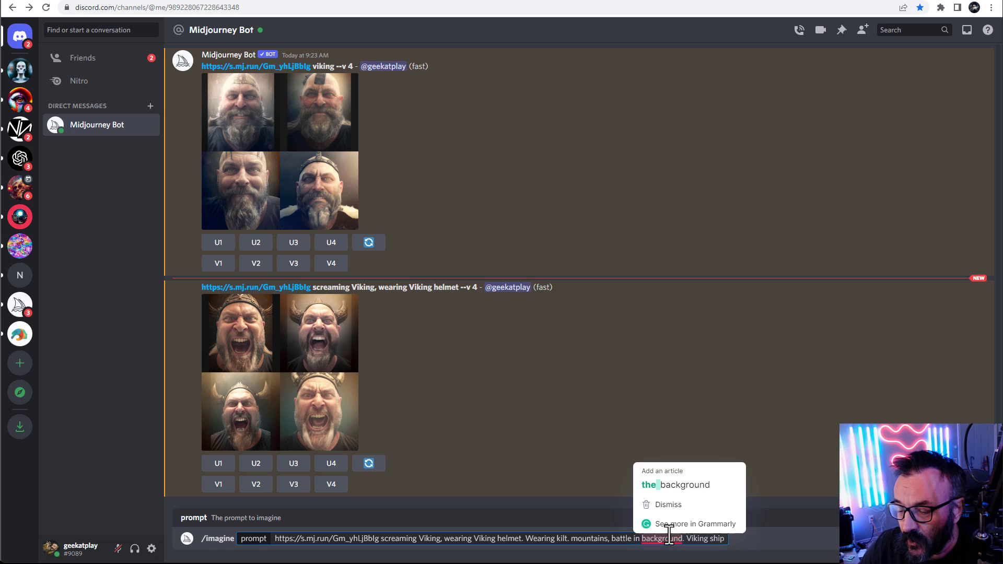
left_click(674, 484)
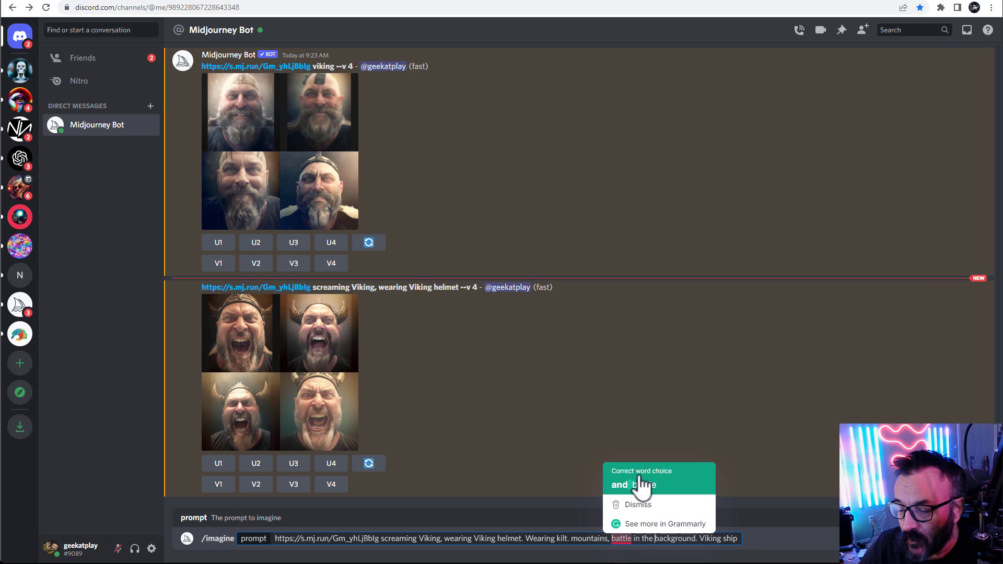
left_click(641, 482)
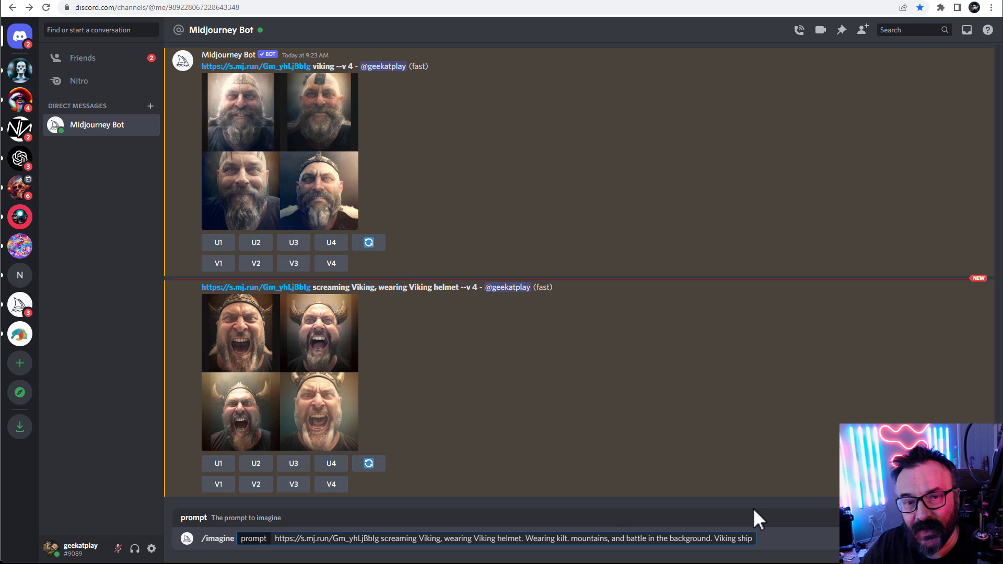
Add ". Golden hour. Rembrandt light" to the end of the prompt and submit it
left_click(753, 539)
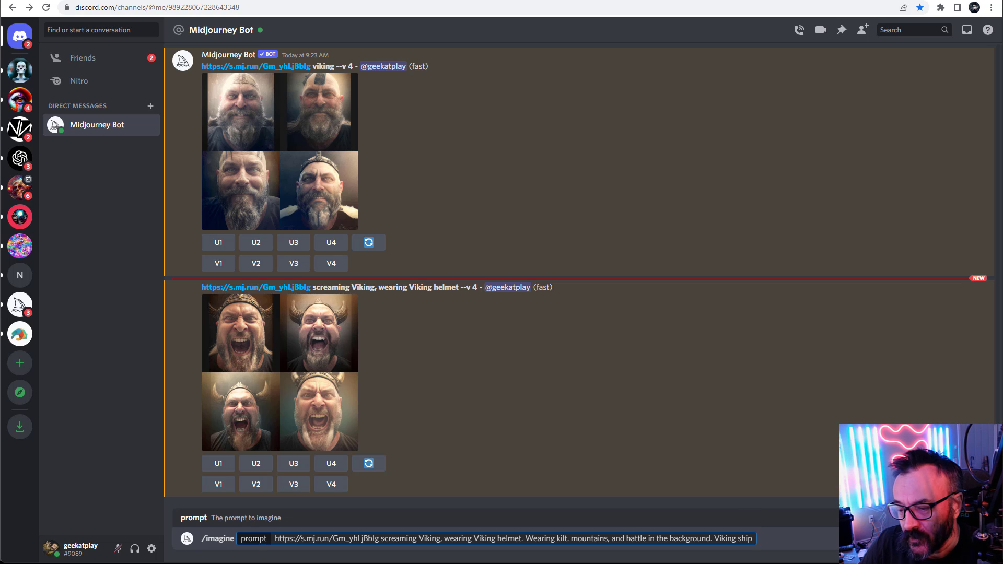
type(".")
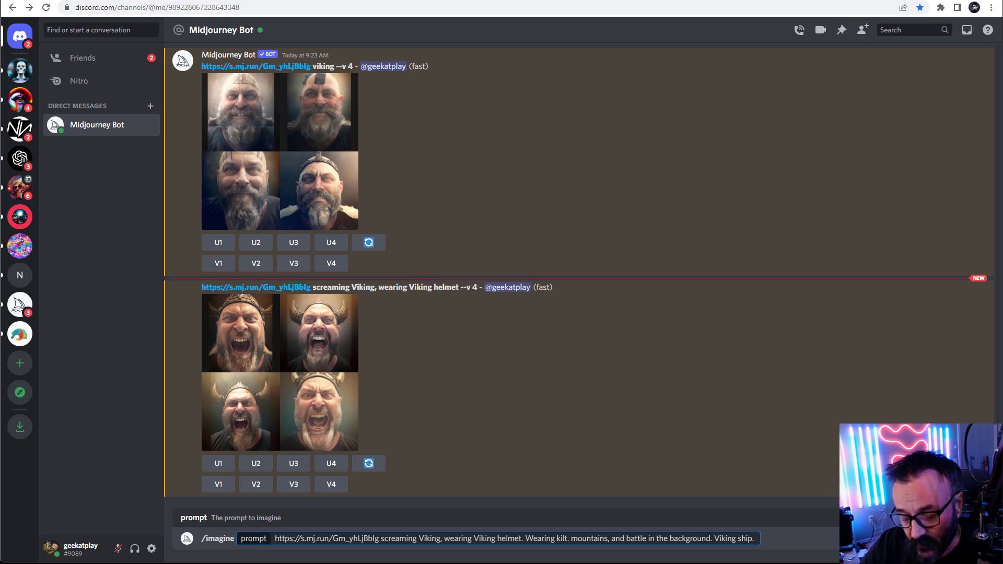
type("Galden h")
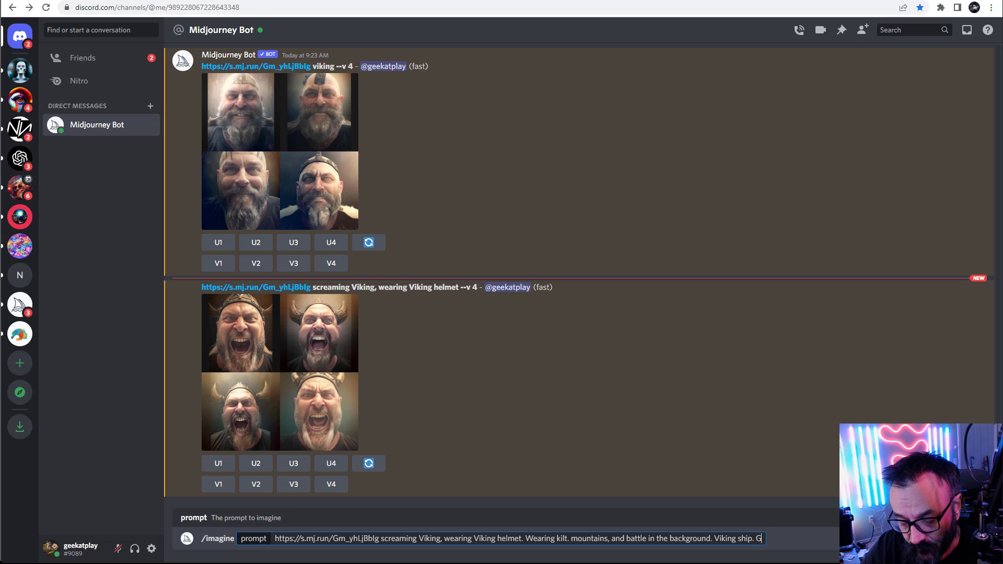
type("our. Rembrandt")
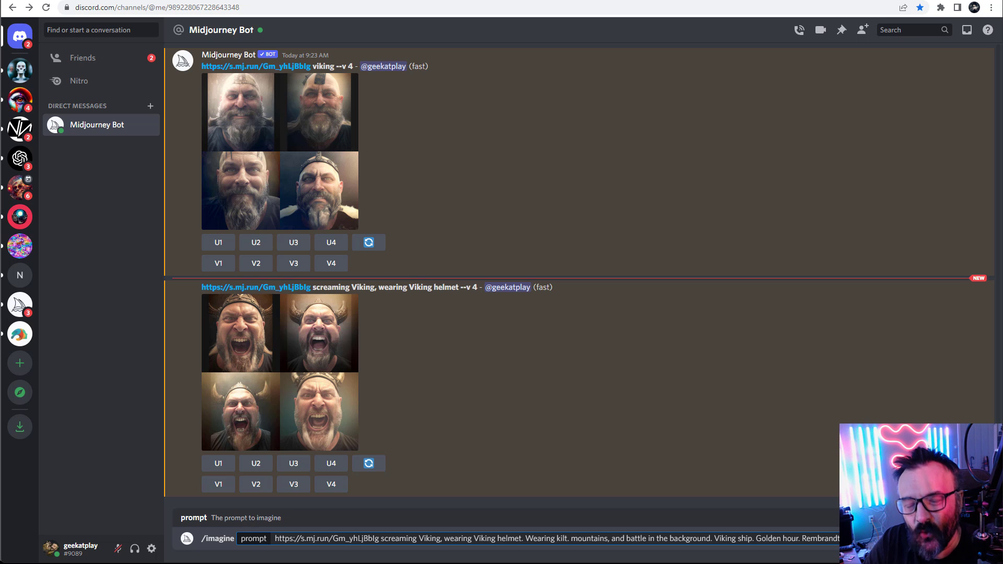
key("Return")
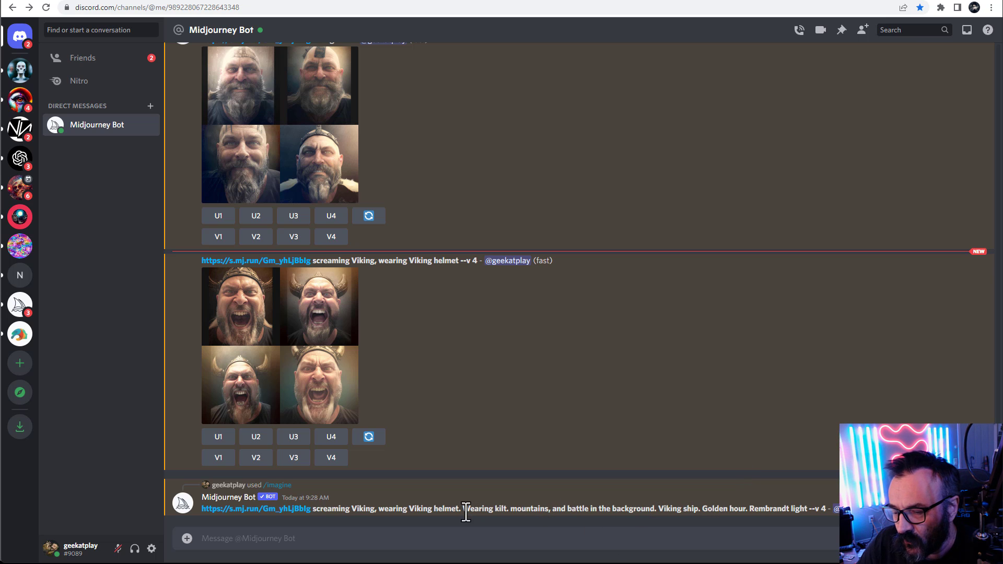
Open the new Viking image grid enlarged to inspect it, then close the preview
left_click_drag(463, 509, 506, 510)
left_click(636, 416)
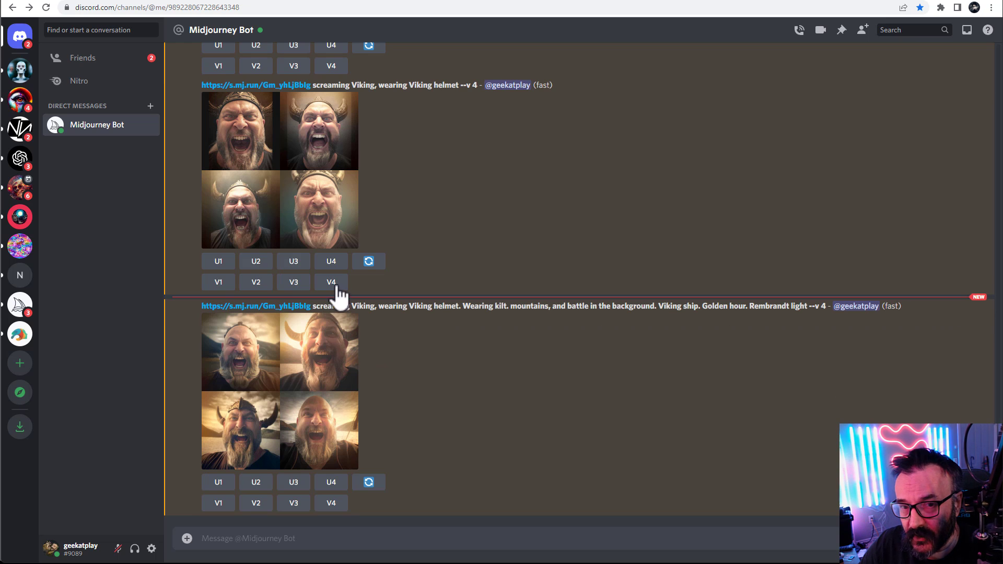
left_click(265, 387)
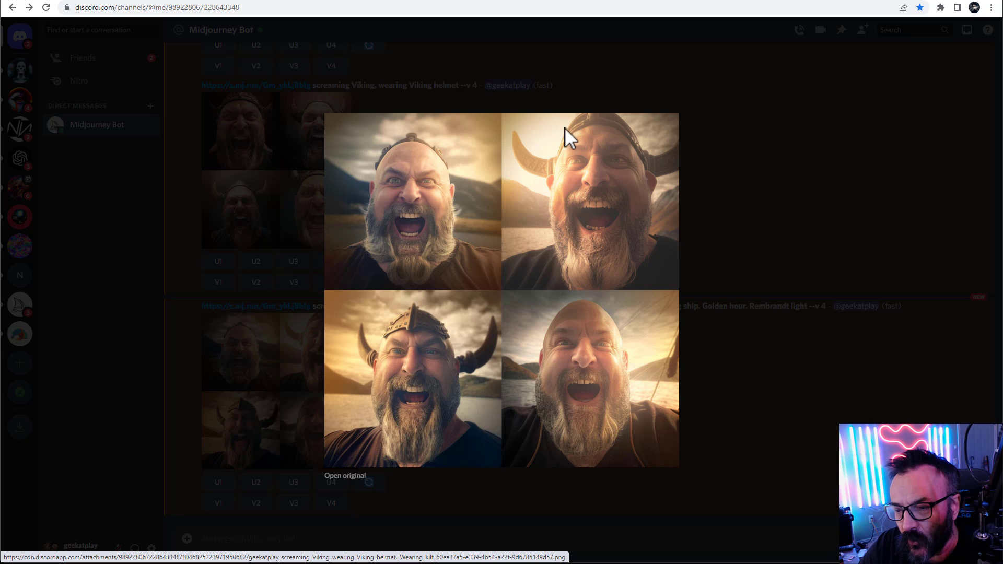
left_click(731, 195)
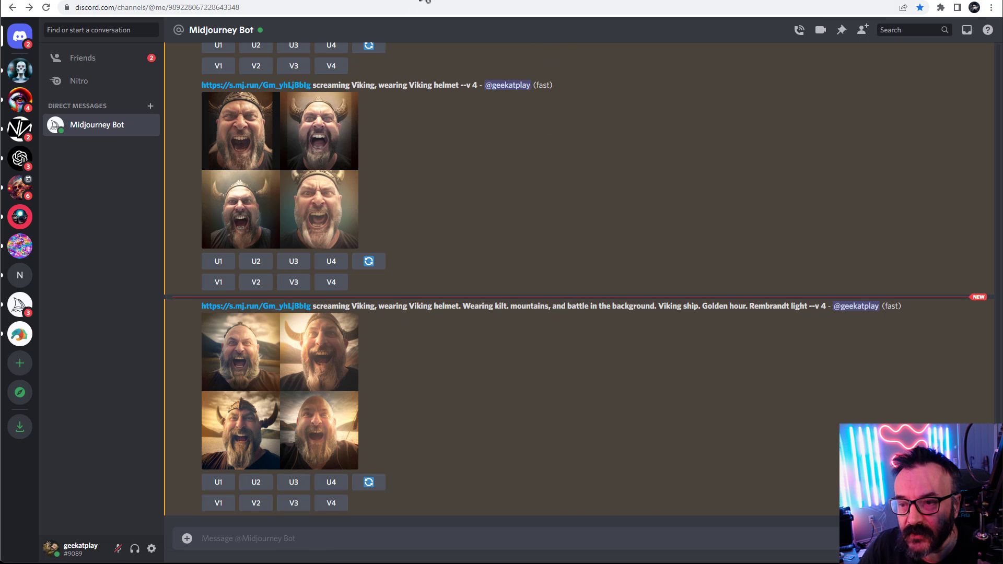
In Photoshop, zoom into the Viking cutout's face and brush over it with the Blur tool at full strength
left_click(425, 1)
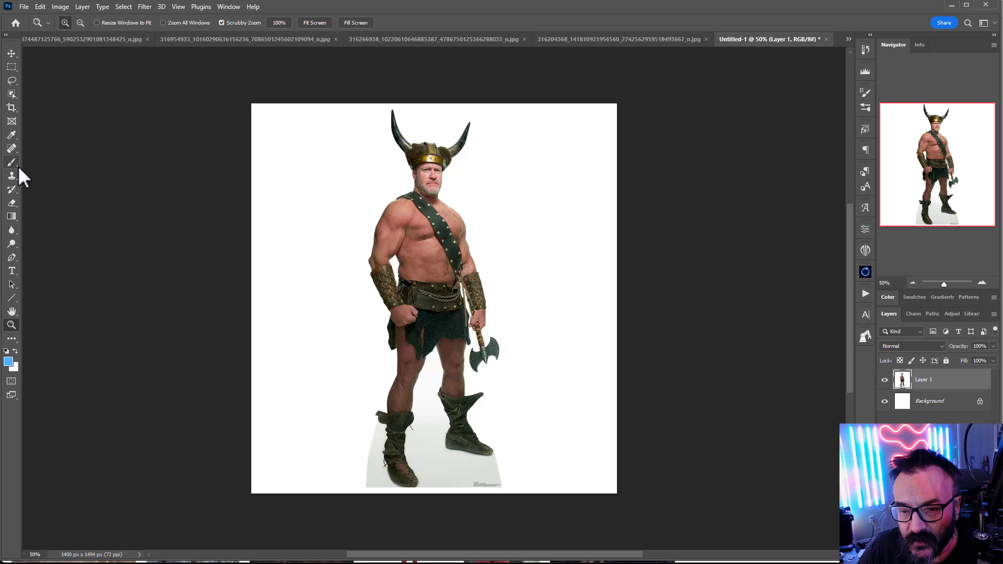
left_click_drag(397, 170, 488, 195)
scroll(488, 195, "up", 8)
left_click_drag(494, 141, 421, 237)
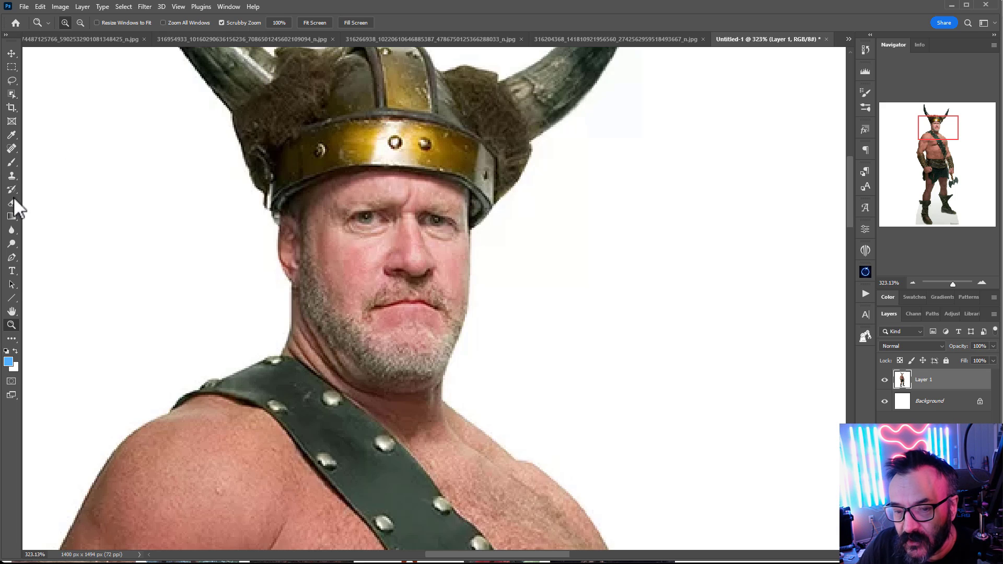
left_click(12, 231)
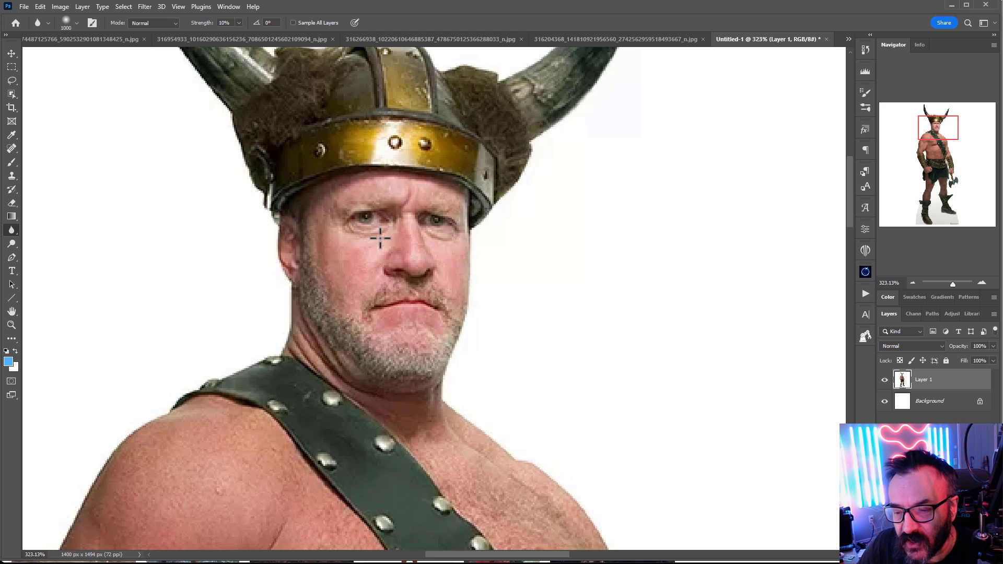
key("bracketright")
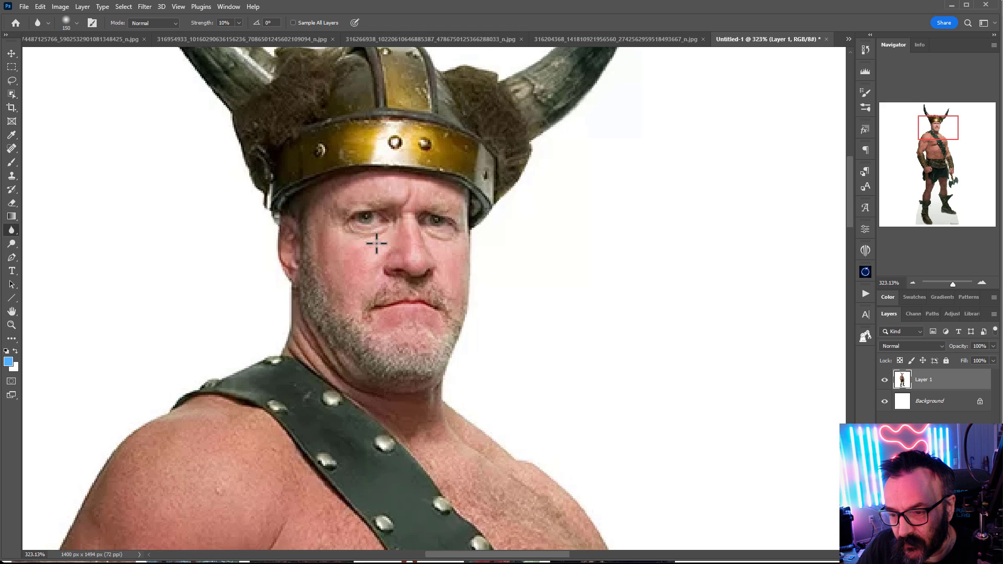
key("bracketleft")
key("bracketleft")
key("bracketleft")
key("bracketleft")
key("bracketleft")
key("bracketleft")
key("0")
mouse_move(376, 254)
left_mouse_down()
mouse_move(376, 222)
mouse_move(386, 223)
mouse_move(361, 212)
mouse_move(375, 202)
mouse_move(413, 238)
mouse_move(431, 241)
mouse_move(433, 228)
mouse_move(393, 286)
mouse_move(384, 339)
mouse_move(350, 269)
mouse_move(324, 260)
mouse_move(351, 316)
mouse_move(352, 351)
mouse_move(391, 334)
mouse_move(417, 346)
mouse_move(415, 361)
mouse_move(437, 299)
mouse_move(438, 307)
mouse_move(436, 279)
mouse_move(411, 265)
mouse_move(420, 256)
mouse_move(415, 215)
mouse_move(376, 232)
mouse_move(377, 218)
mouse_move(437, 204)
mouse_move(400, 196)
mouse_move(370, 241)
mouse_move(402, 220)
mouse_move(312, 237)
mouse_move(304, 256)
mouse_move(377, 280)
mouse_move(339, 342)
mouse_move(405, 342)
mouse_move(415, 287)
mouse_move(388, 290)
mouse_move(387, 244)
mouse_move(433, 201)
mouse_move(421, 257)
mouse_move(435, 293)
mouse_move(410, 255)
mouse_move(389, 270)
mouse_move(423, 266)
mouse_move(358, 217)
mouse_move(409, 211)
mouse_move(436, 223)
mouse_move(403, 256)
mouse_move(457, 267)
mouse_move(407, 344)
mouse_move(446, 323)
mouse_move(411, 333)
mouse_move(399, 353)
mouse_move(316, 305)
mouse_move(409, 295)
mouse_move(410, 251)
mouse_move(371, 227)
mouse_move(436, 180)
mouse_move(414, 292)
mouse_move(428, 259)
mouse_move(379, 284)
mouse_move(294, 265)
mouse_move(442, 322)
left_mouse_up()
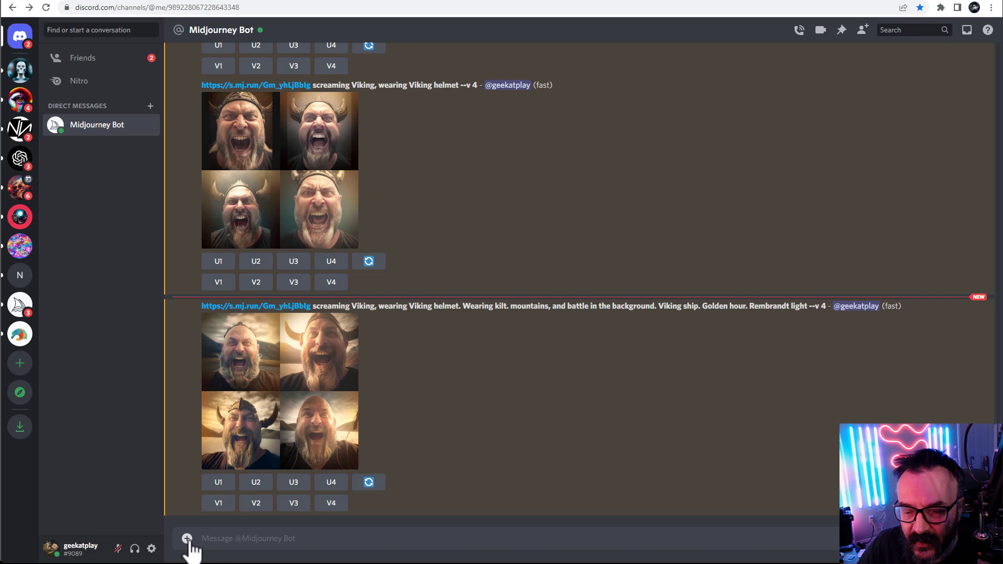
Upload the vst.jpg image from the ppl folder to the Midjourney Bot chat
left_click(187, 539)
left_click(209, 511)
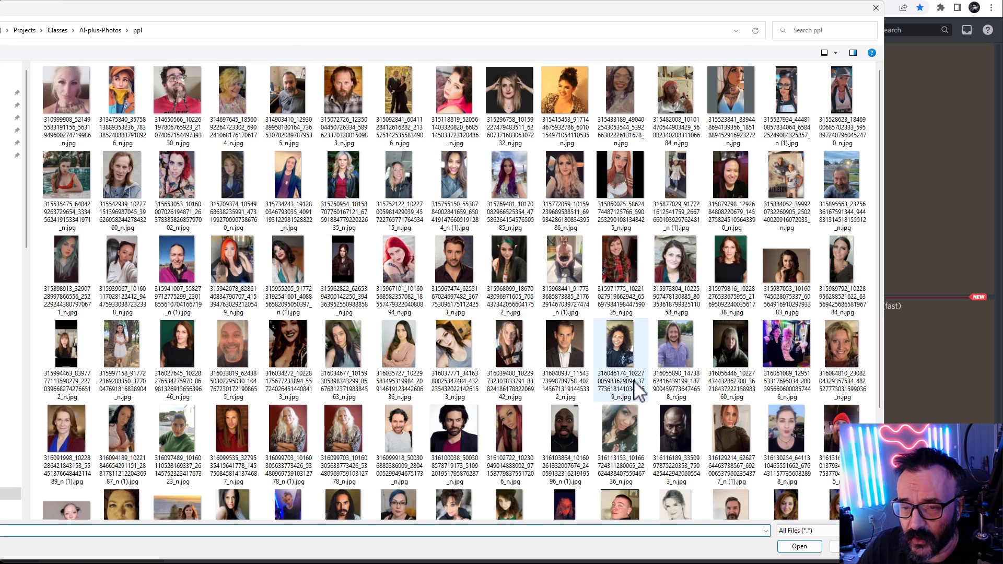
scroll(638, 392, "down", 3)
left_click(786, 465)
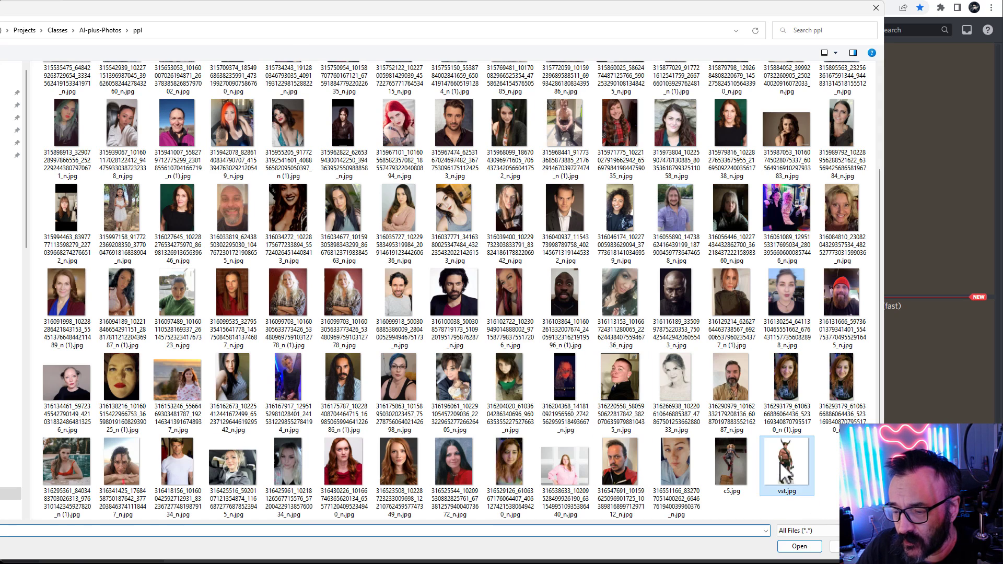
left_click(799, 546)
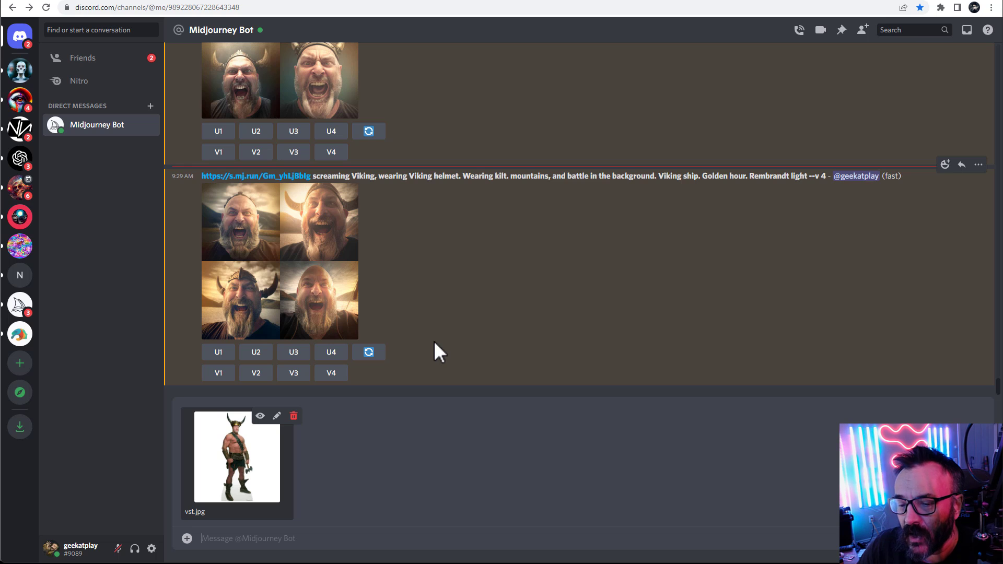
key("Return")
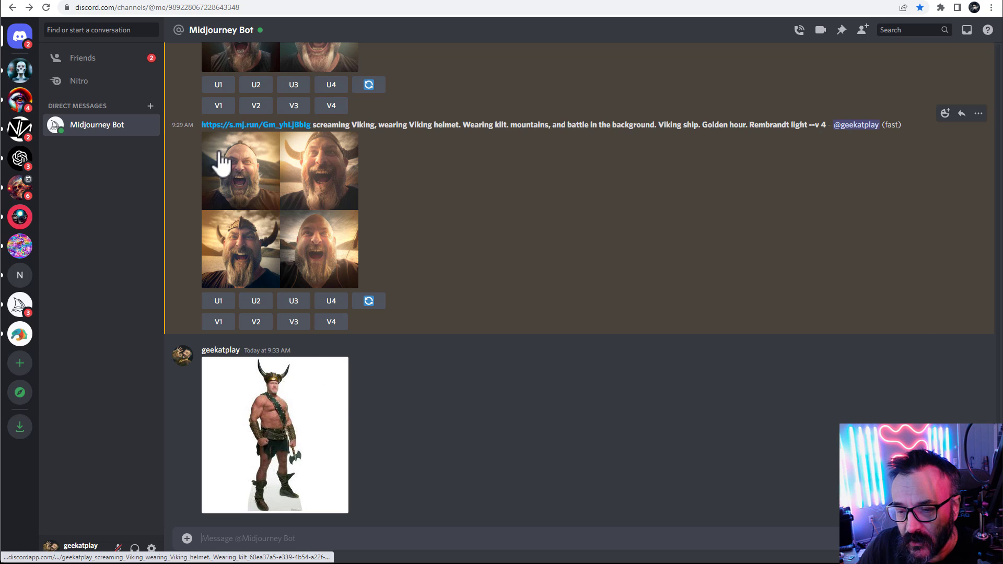
Copy the previous Viking prompt and paste it into a new /imagine command
left_click_drag(205, 124, 466, 173)
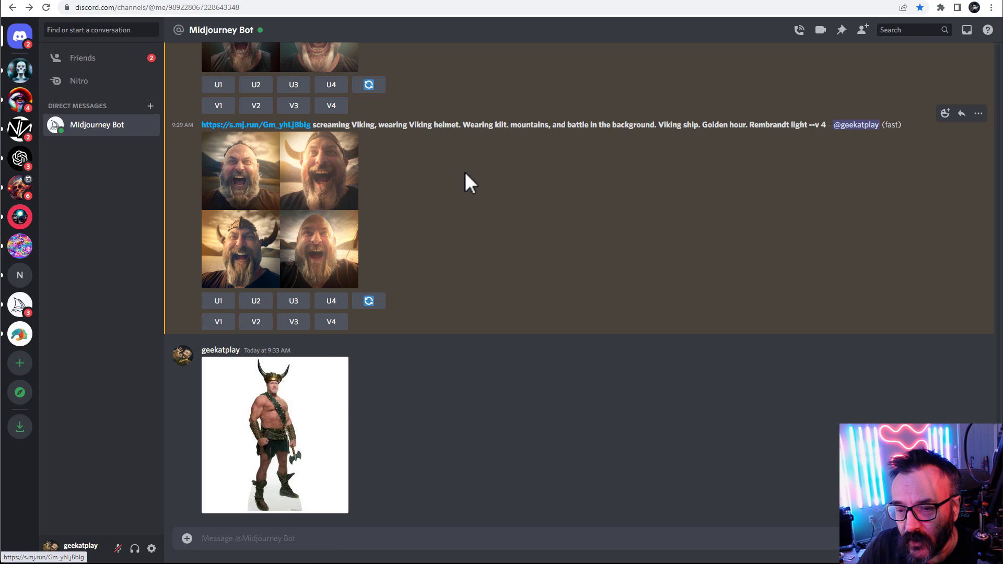
left_click_drag(199, 124, 810, 128)
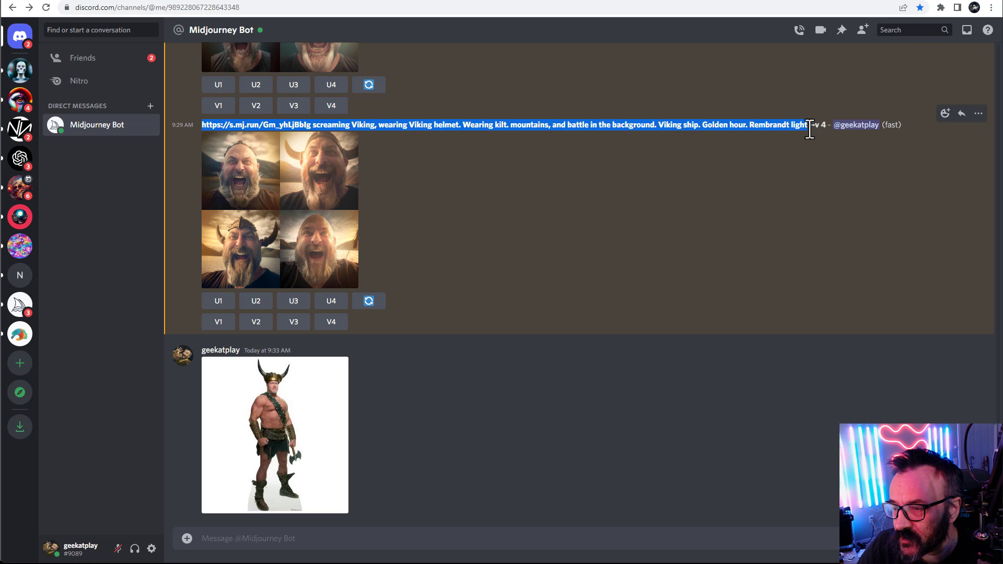
left_click(405, 538)
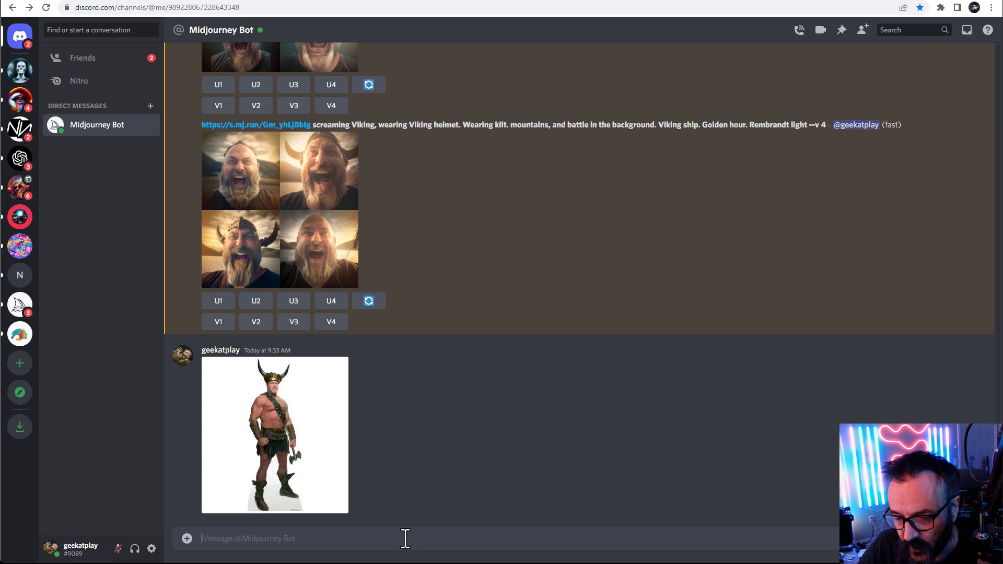
type("/ima")
key("Tab")
type("https://s.mj.run/Gm_yhLjBblg screaming Viking, wearing Viking helmet. Wearing kilt. mountains, and battle in the background. Viking ship. Golden hour. Rembrandt light")
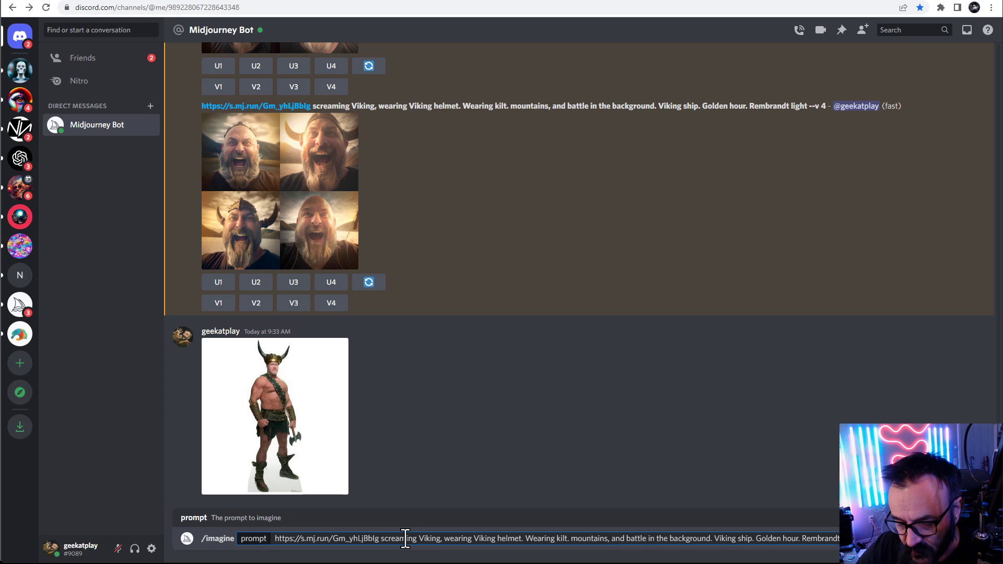
Copy the image address of the uploaded vst.jpg photo from its enlarged preview, then close the preview
left_click(305, 381)
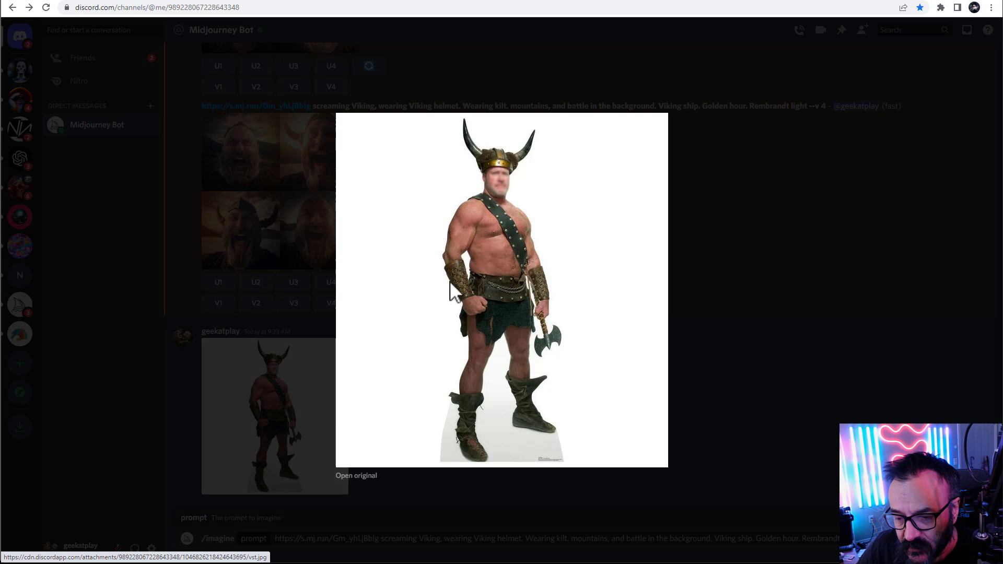
right_click(487, 247)
left_click(555, 293)
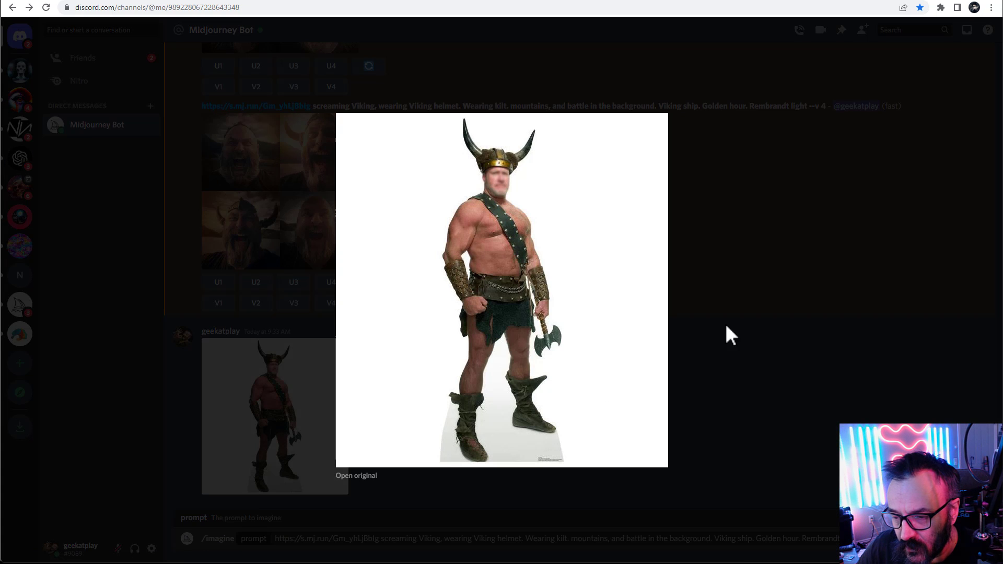
left_click(493, 492)
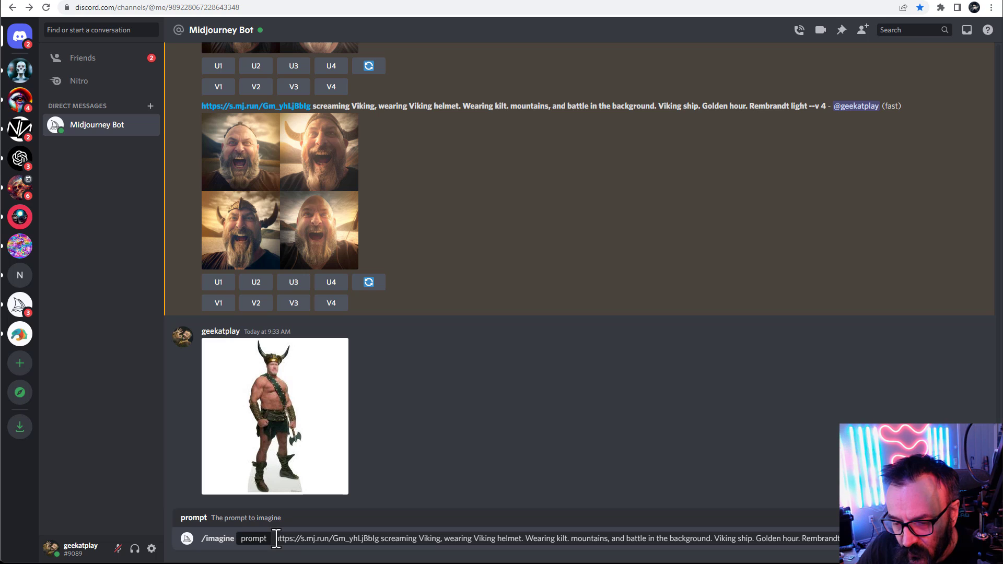
Insert the vst.jpg image URL right after the first link in the prompt and submit it
left_click_drag(276, 538, 382, 543)
left_click(382, 542)
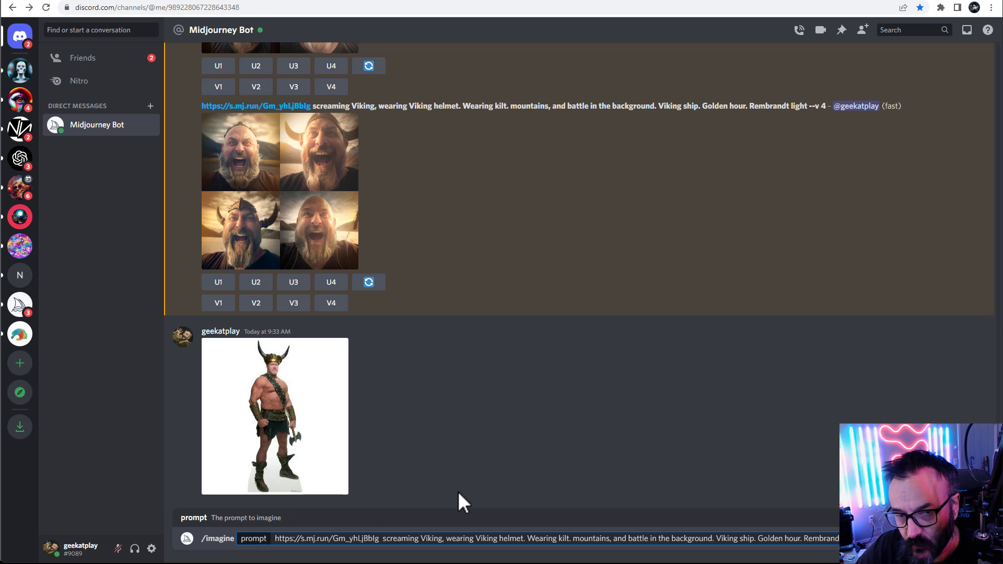
key("ctrl+v")
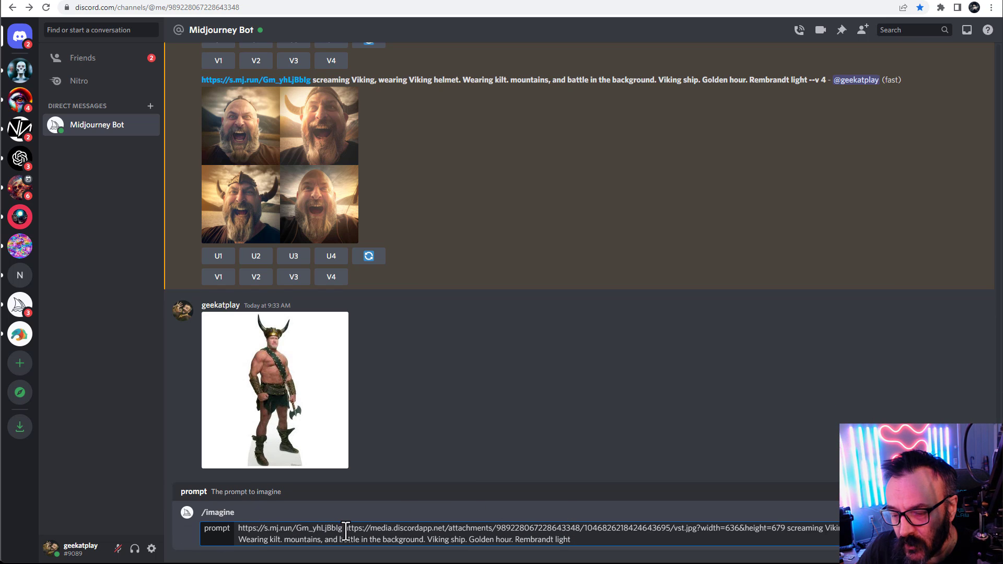
left_click_drag(344, 529, 230, 529)
left_click_drag(344, 528, 790, 529)
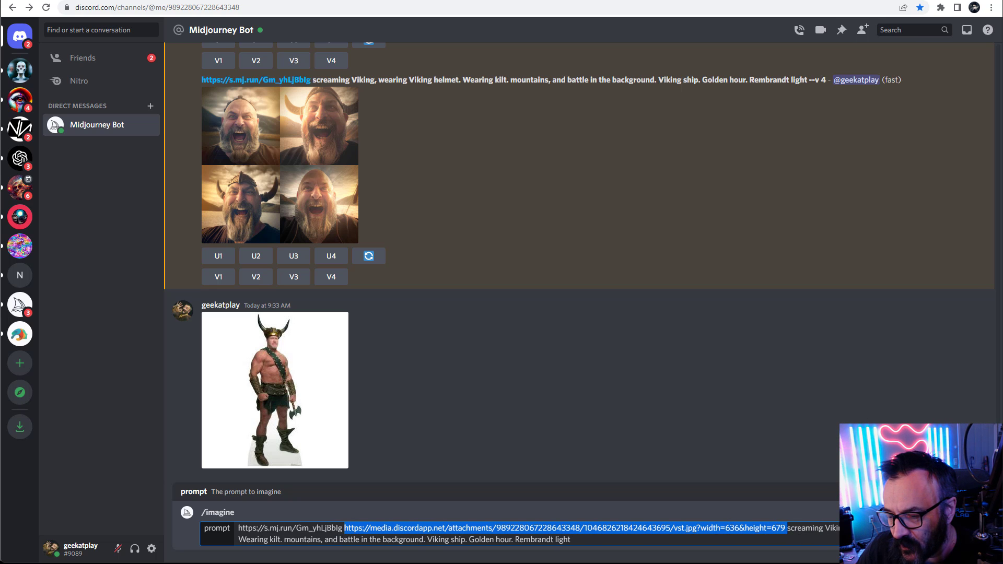
left_click(607, 541)
key("Return")
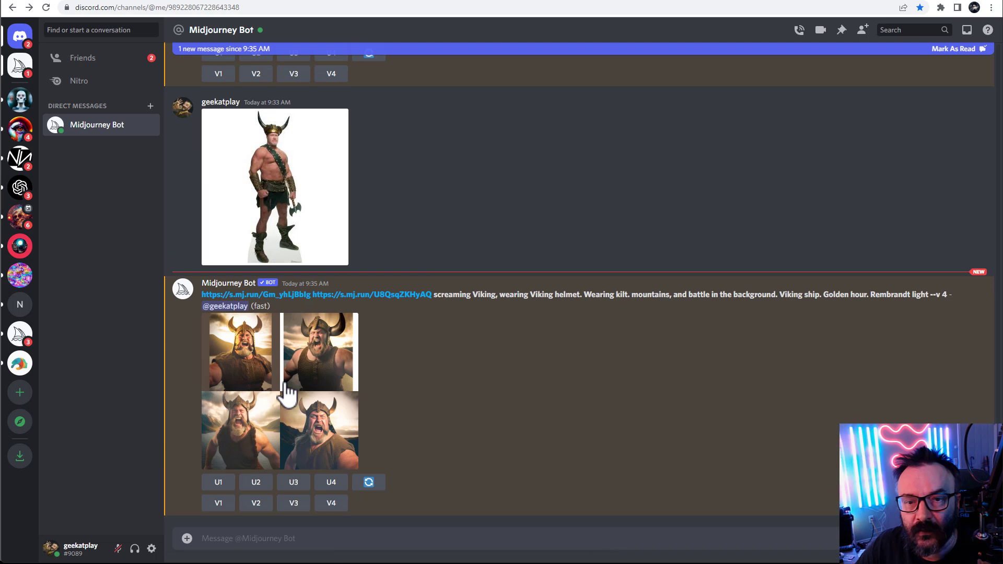
Open the resulting Viking grid enlarged to inspect it, then close the preview
left_click(287, 392)
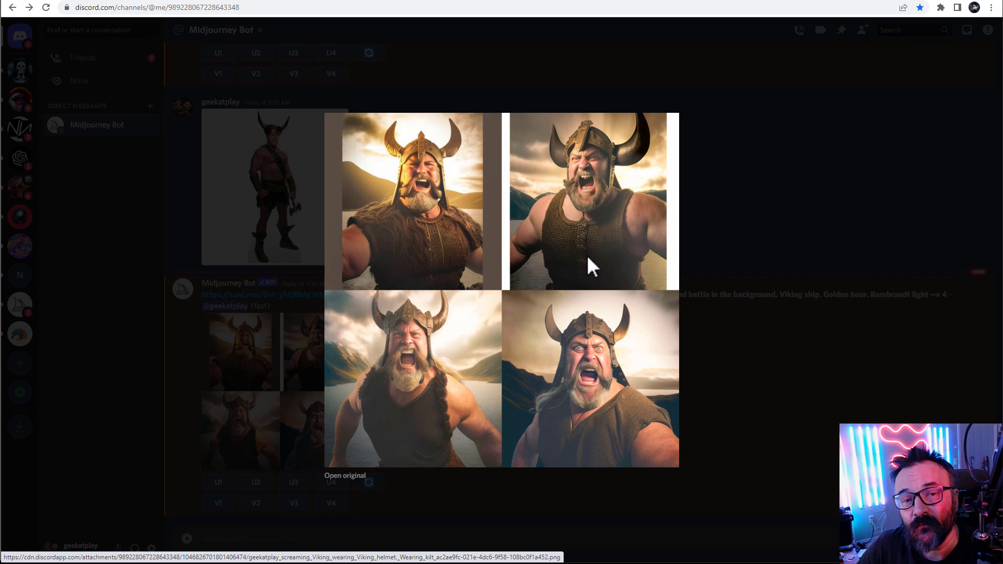
left_click(728, 193)
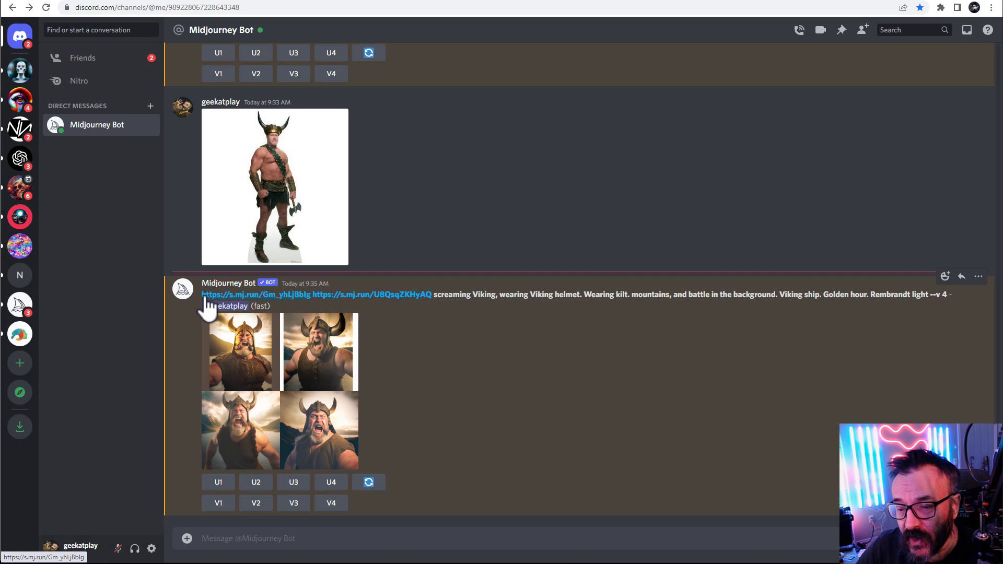
Copy the latest two-link Viking prompt and paste it into a new /imagine command
left_click_drag(203, 295, 925, 301)
left_click(367, 540)
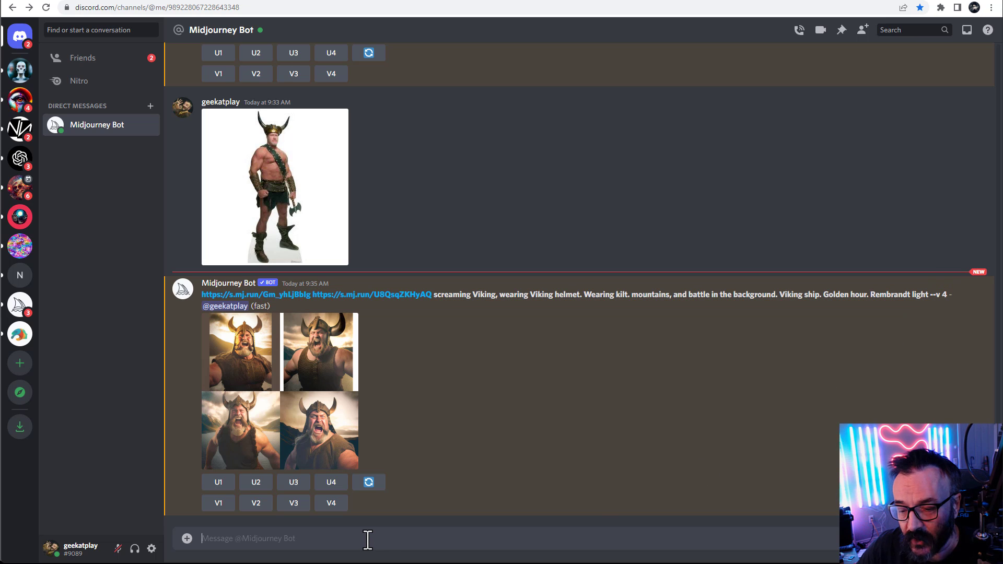
type("/im")
key("Return")
key("ctrl+v")
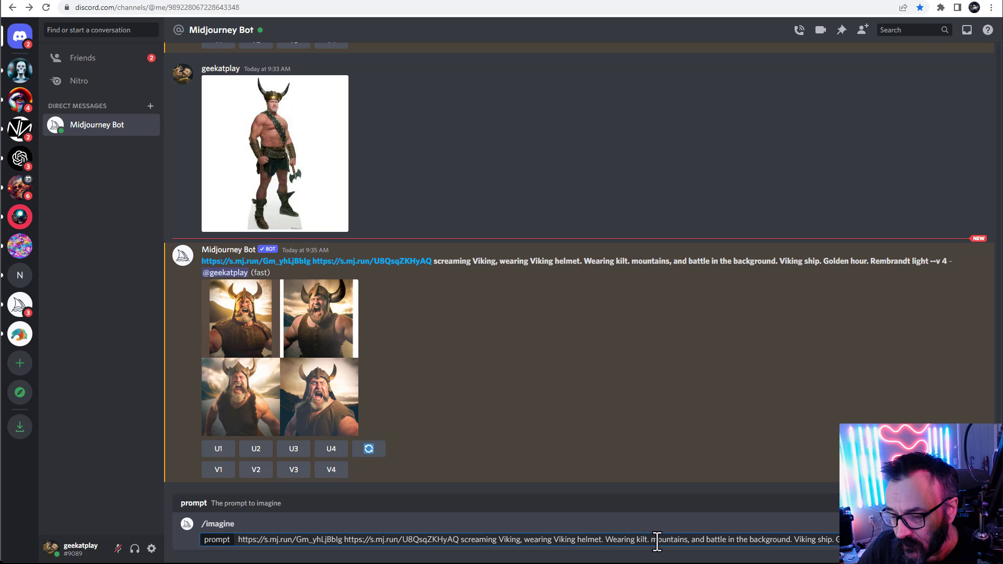
Replace "Wearing kilt" in the prompt with "standing on the top of the hill"
left_click_drag(605, 539, 649, 540)
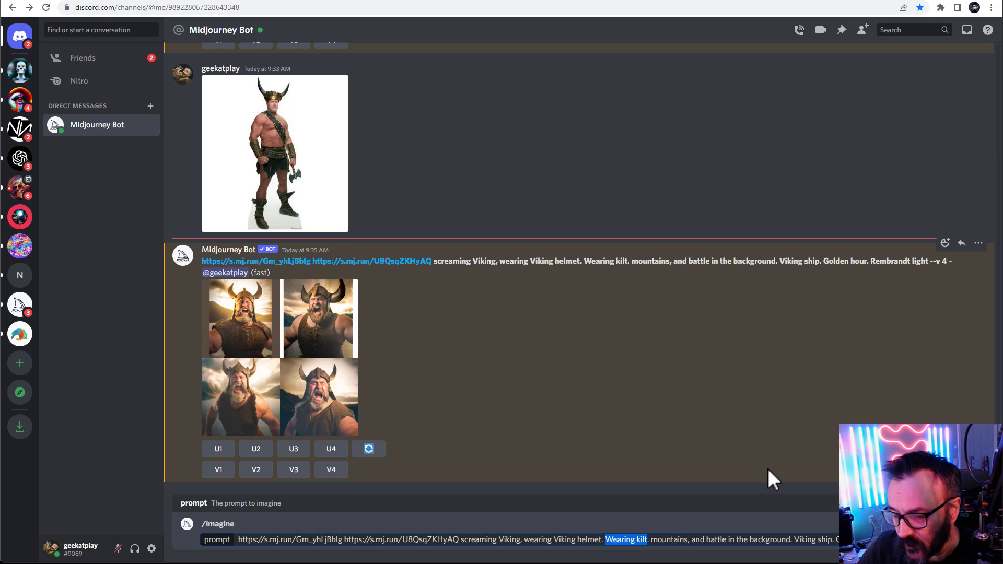
type("standing on ")
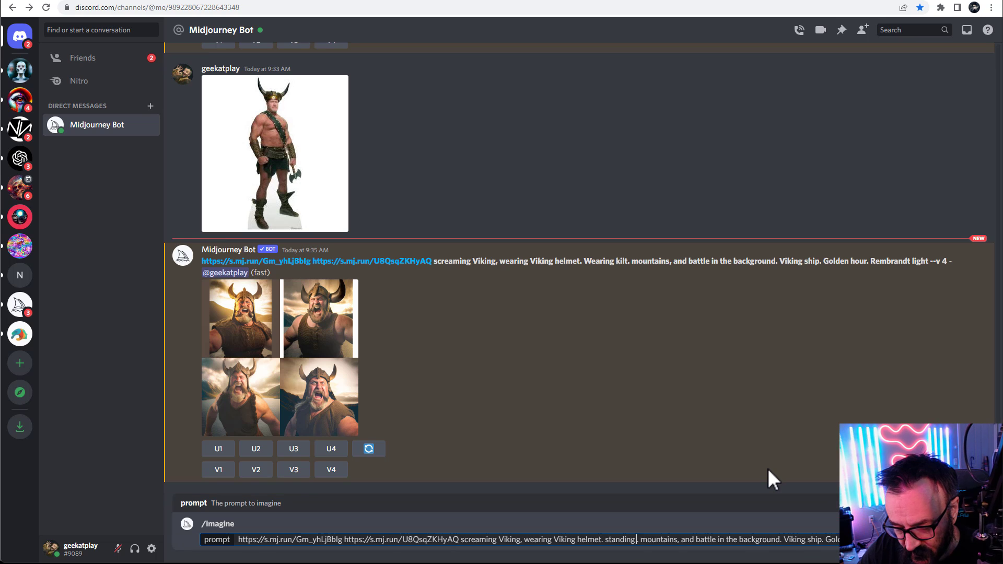
type("the top of")
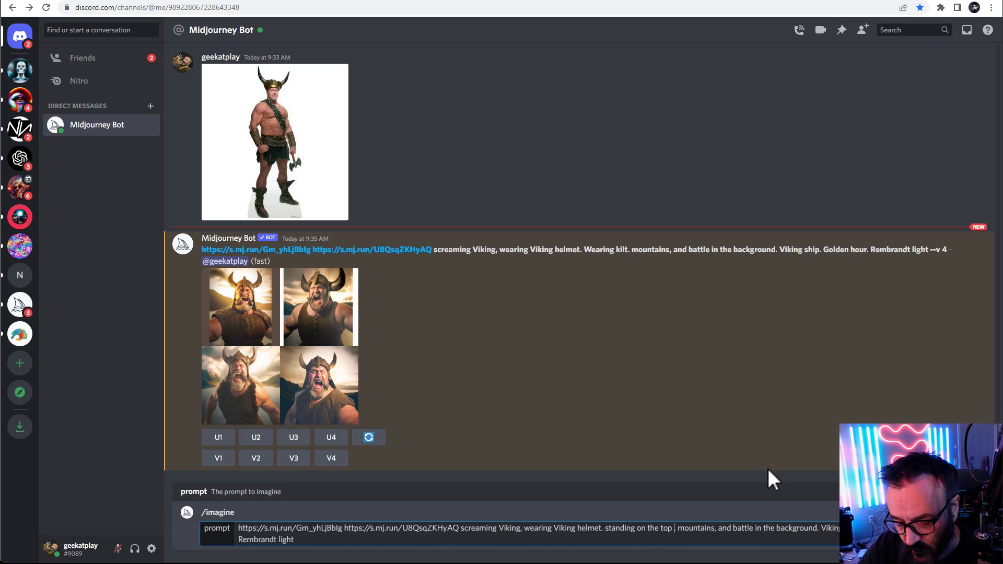
type(" the hill")
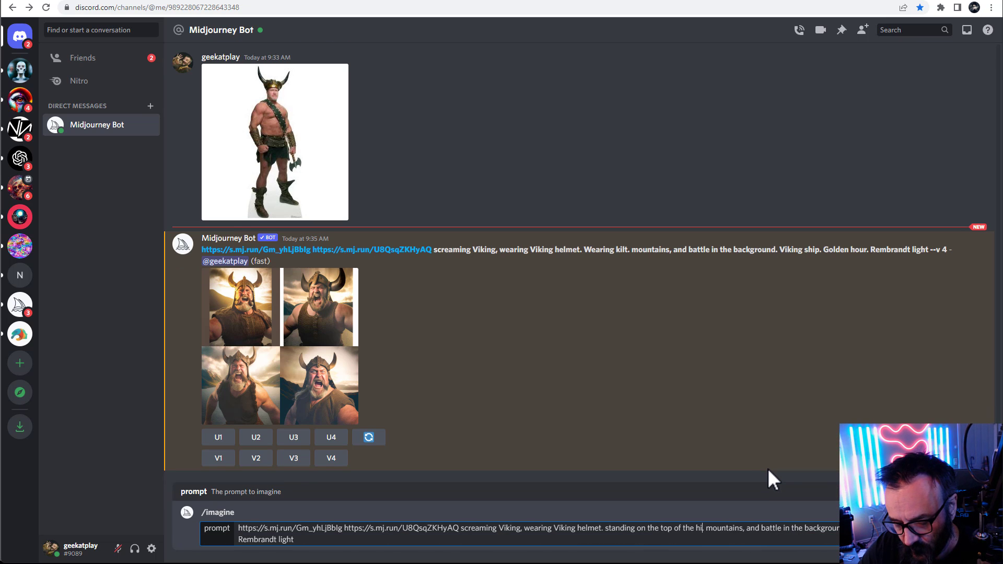
type(". .")
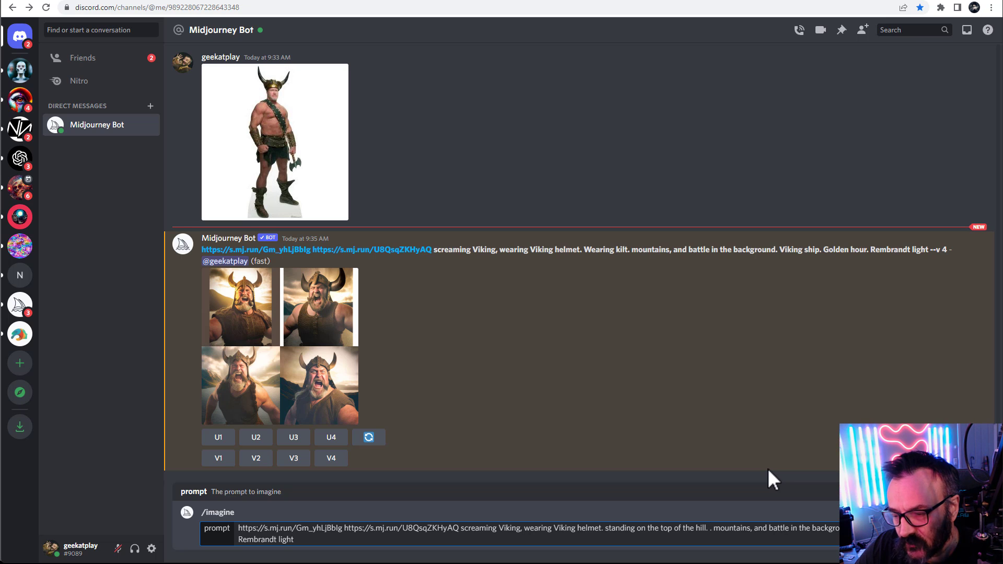
key("BackSpace")
key("BackSpace")
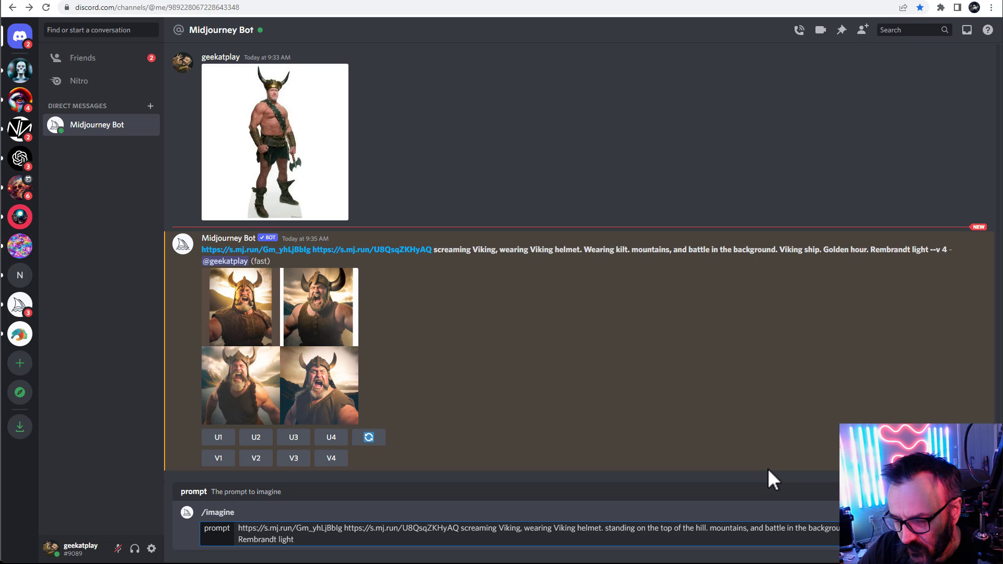
Add "above village" after the hill phrase, correct its spelling, and submit the prompt
type("a.bove vil")
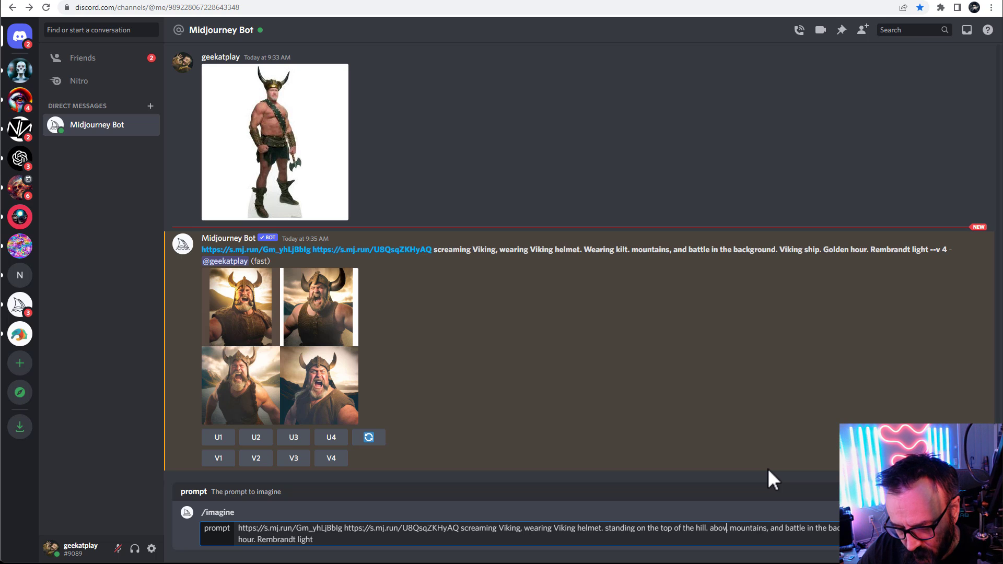
type("age")
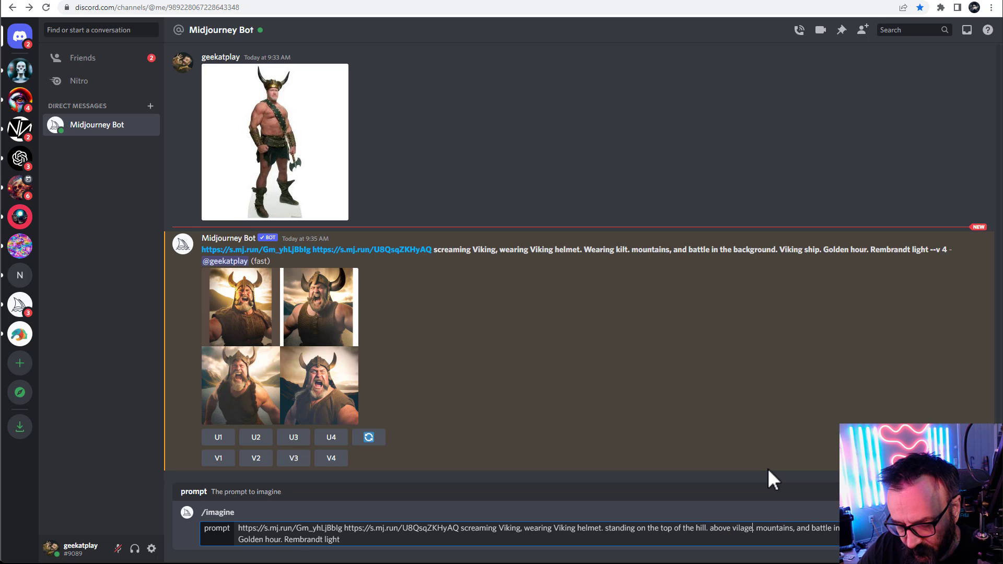
right_click(743, 528)
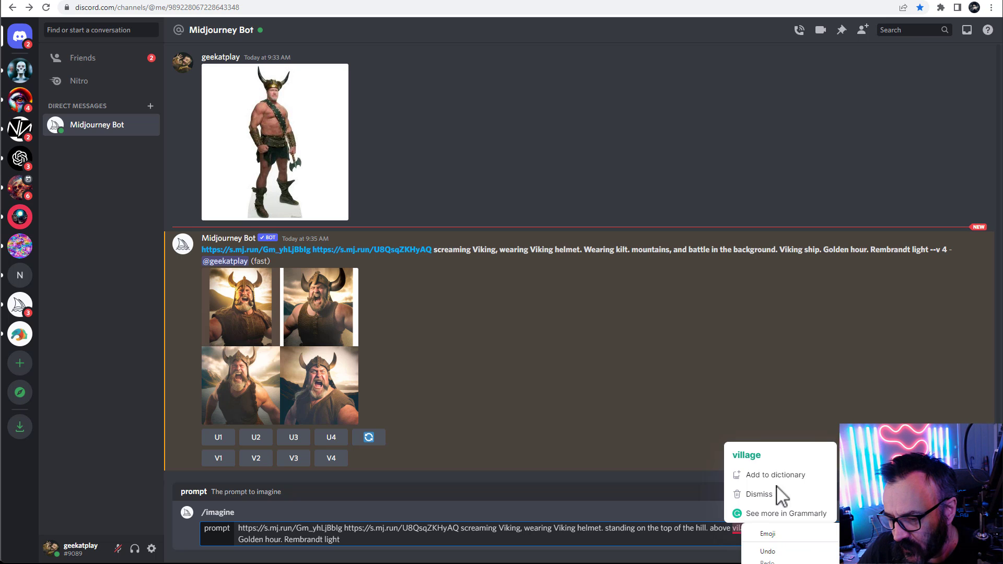
left_click(775, 456)
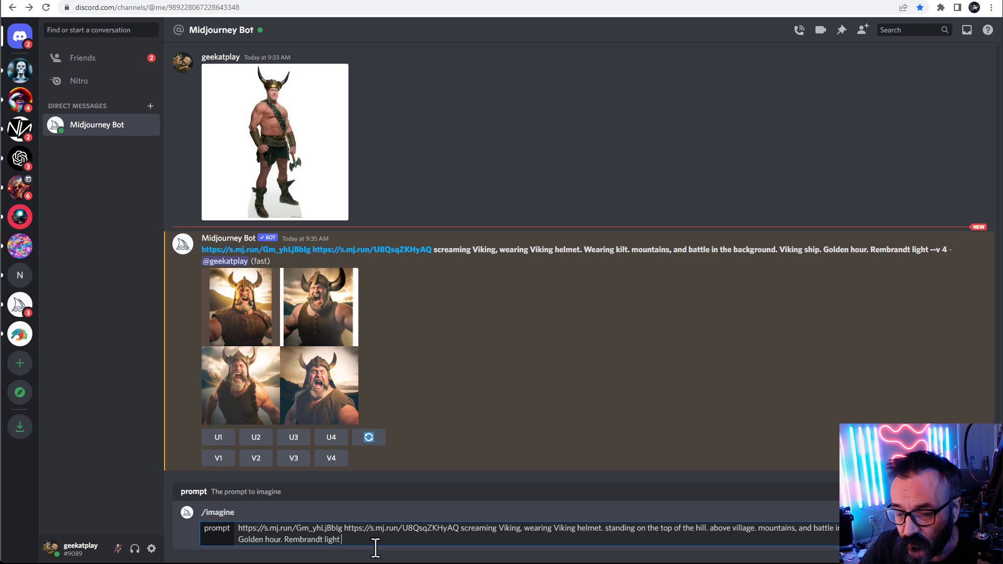
key("Return")
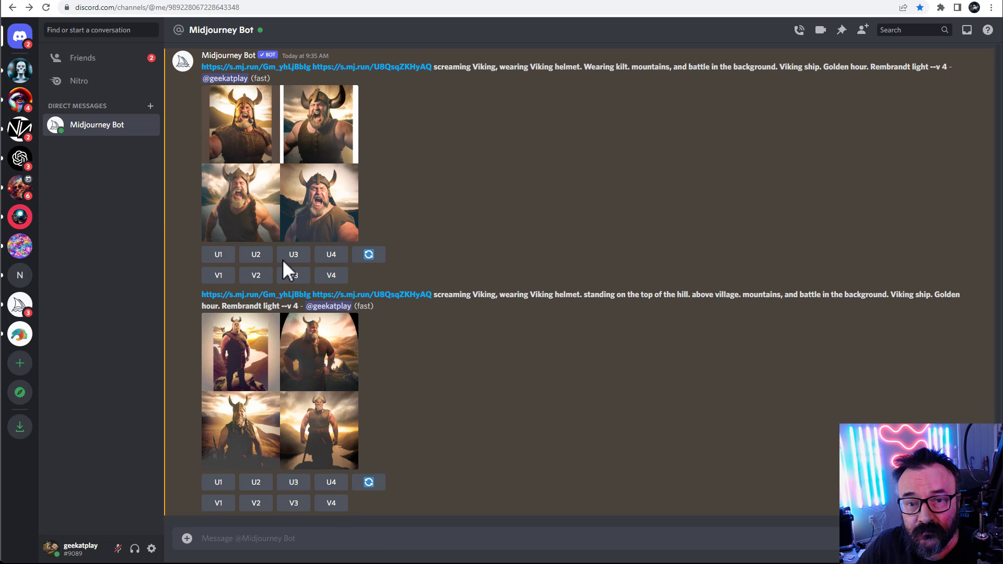
Open the new hilltop Viking grid enlarged to inspect it, then close the preview
left_click(287, 358)
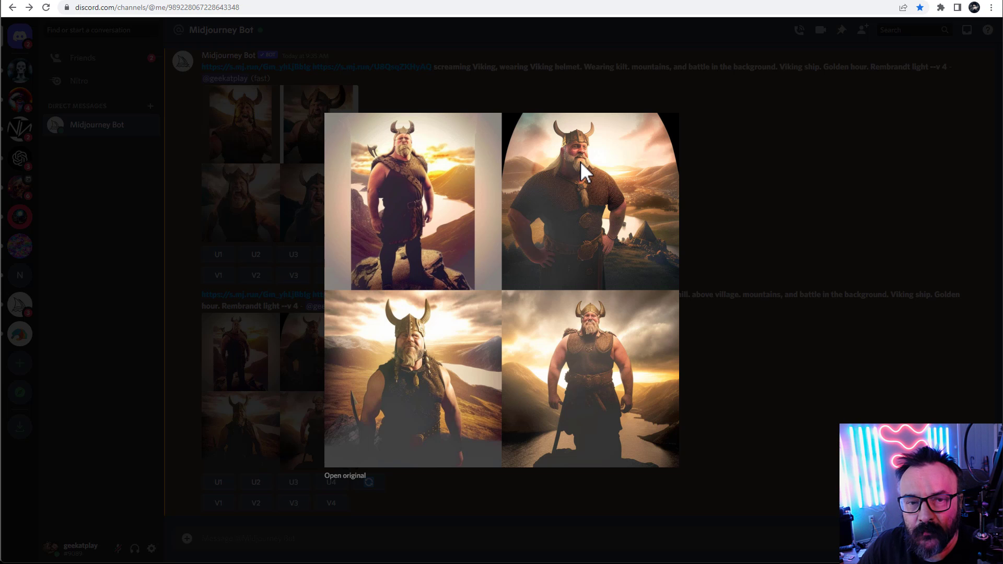
left_click(793, 209)
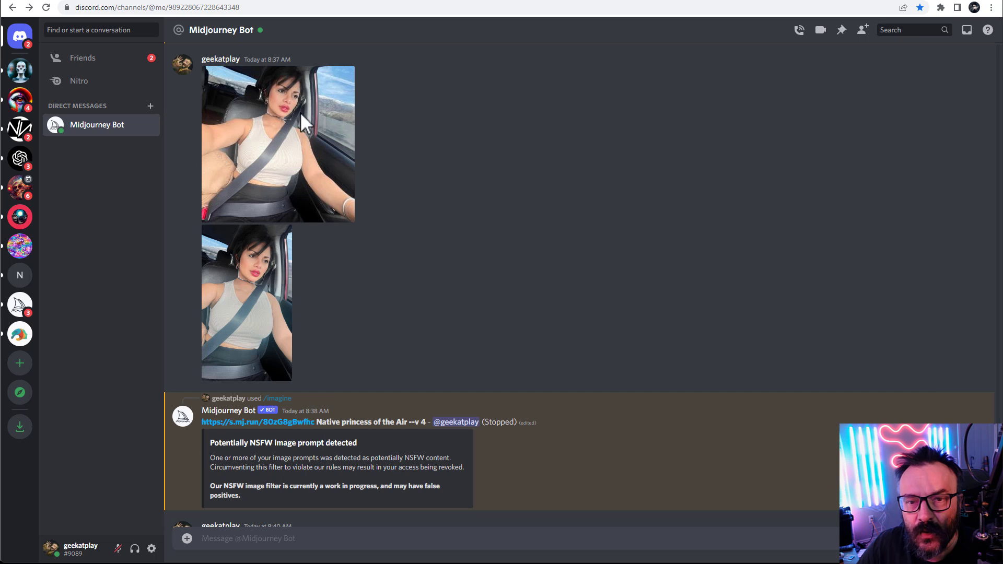
Examine the earlier uploaded car selfie and the NSFW warning on its prompt
left_click(269, 138)
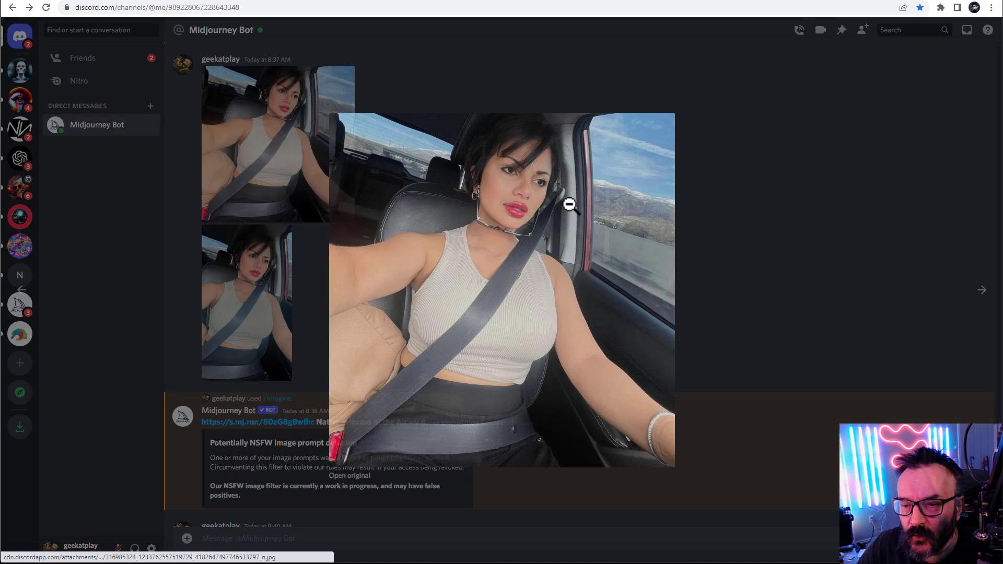
left_click(710, 216)
left_click_drag(210, 443, 360, 442)
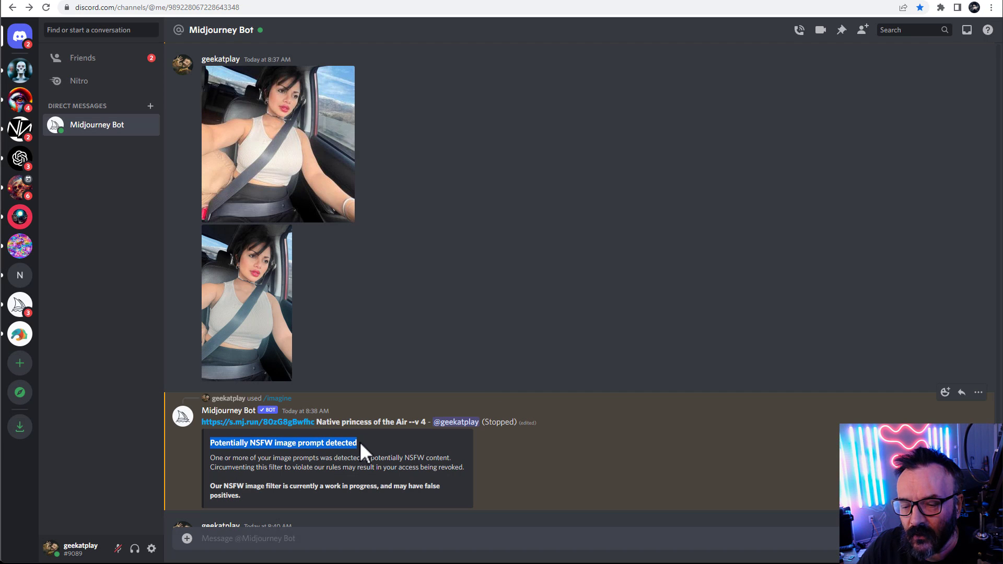
left_click(475, 363)
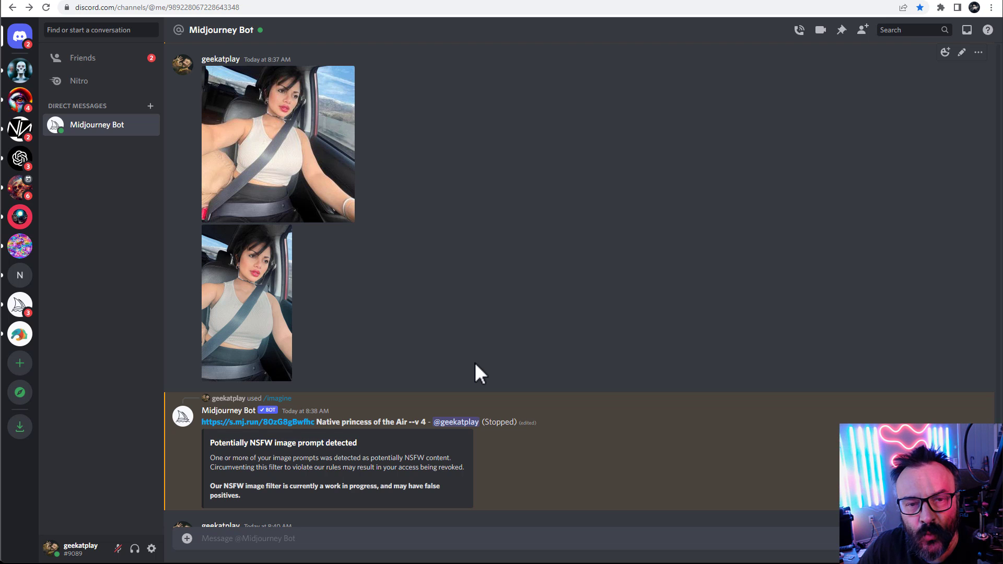
left_click(258, 189)
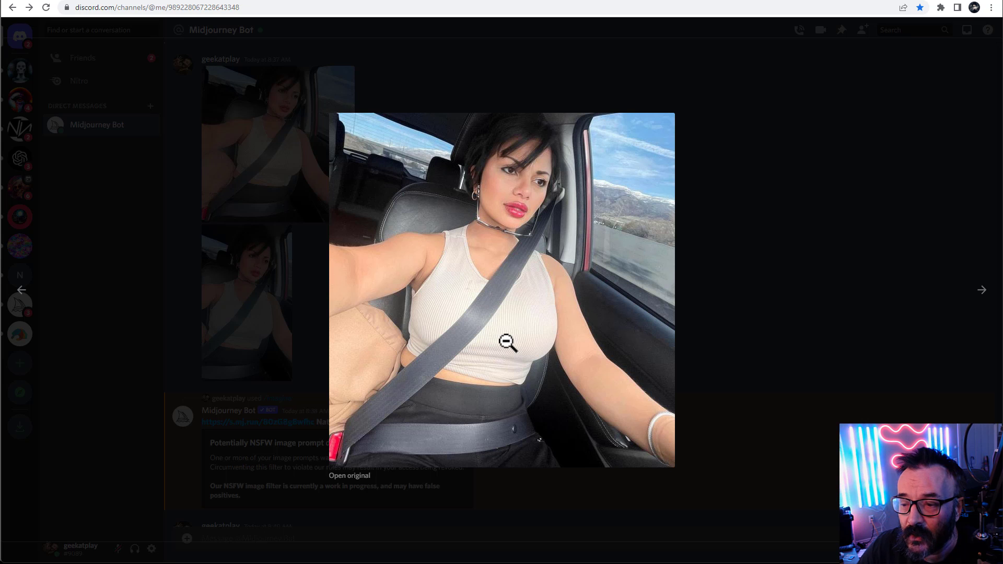
left_click(761, 349)
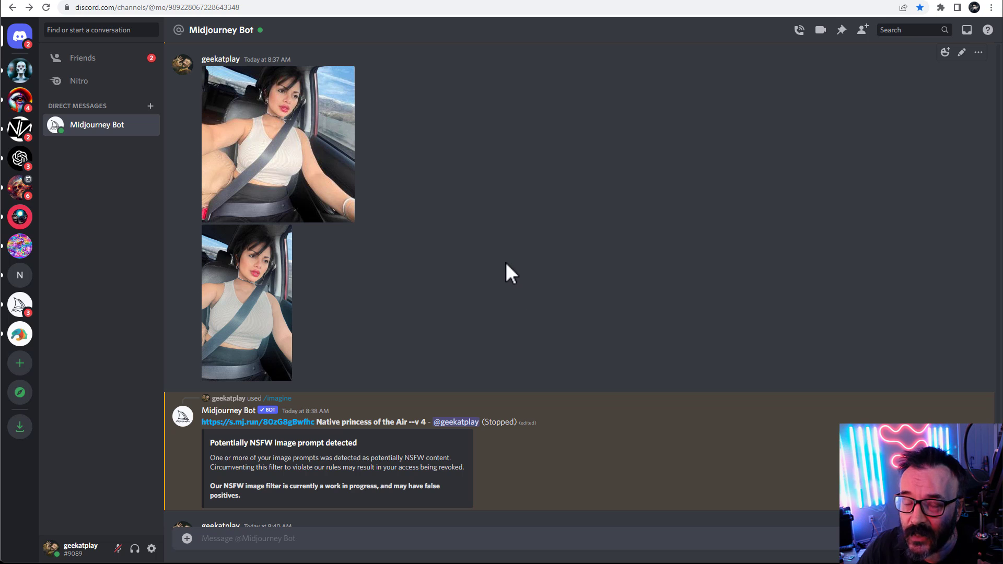
left_click(320, 146)
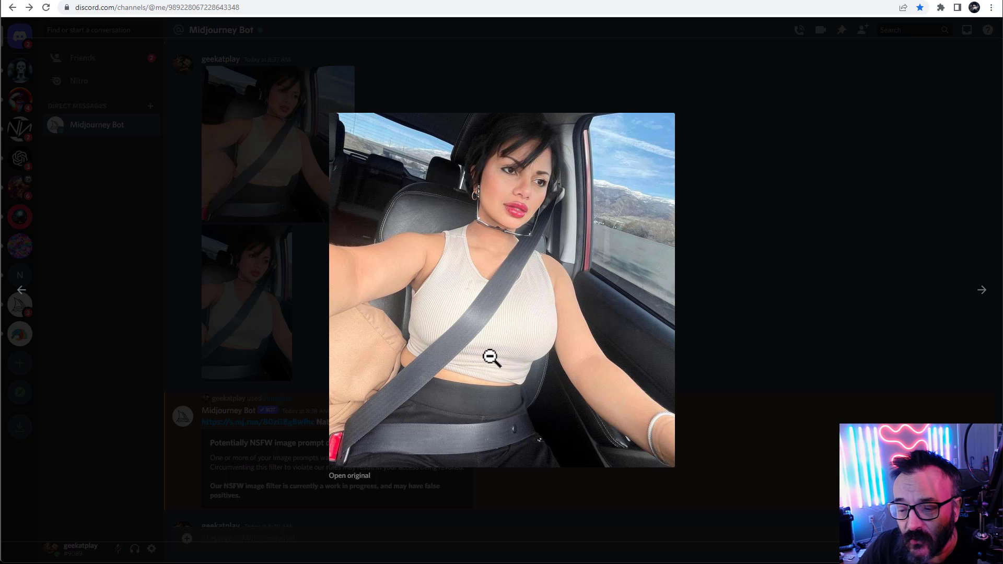
left_click(787, 287)
left_click_drag(359, 442, 200, 437)
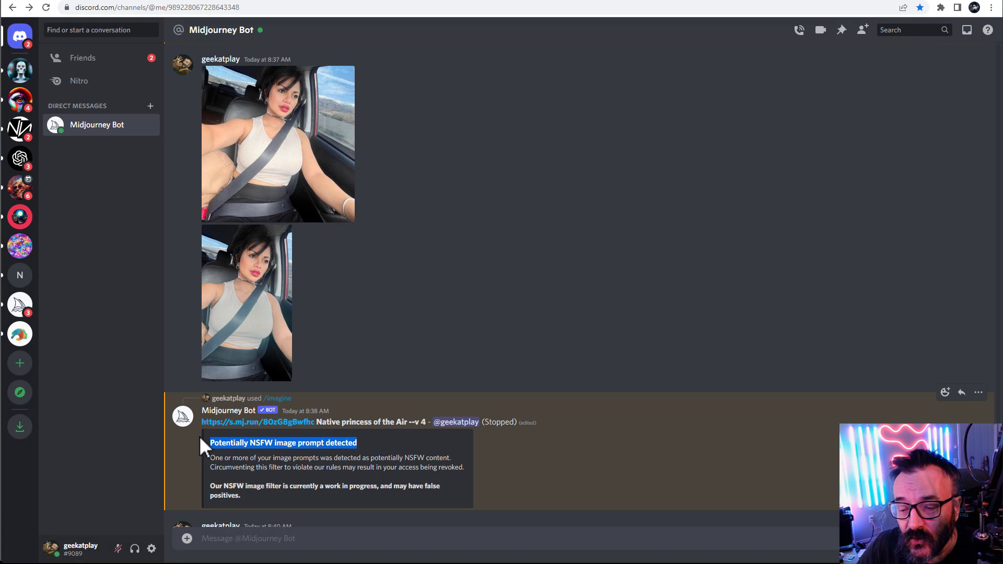
Examine the blurred car selfie enlarged and the NSFW warnings on the prompts that used the car selfies
left_click(454, 306)
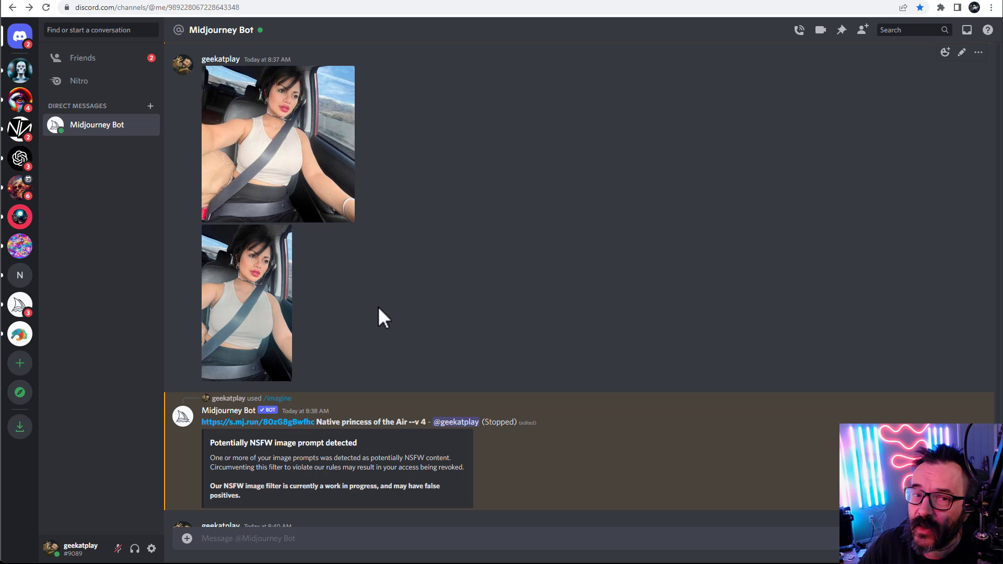
scroll(378, 306, "down", 5)
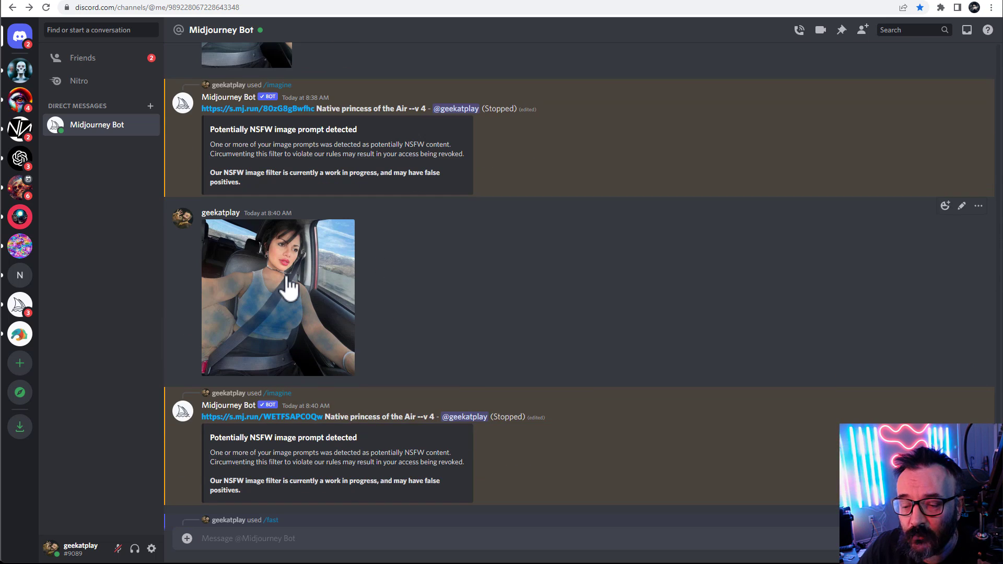
left_click(324, 287)
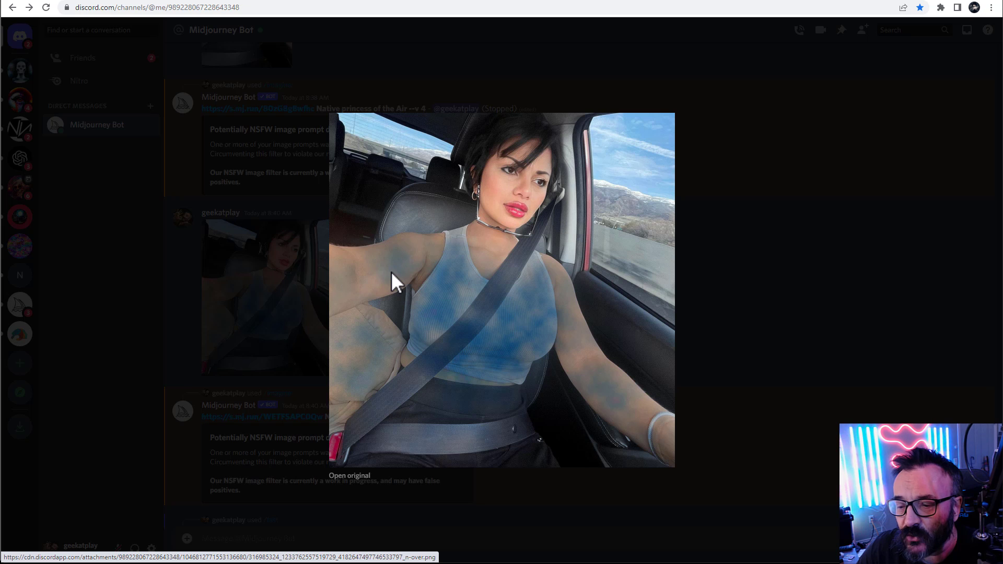
left_click(780, 268)
scroll(339, 334, "down", 2)
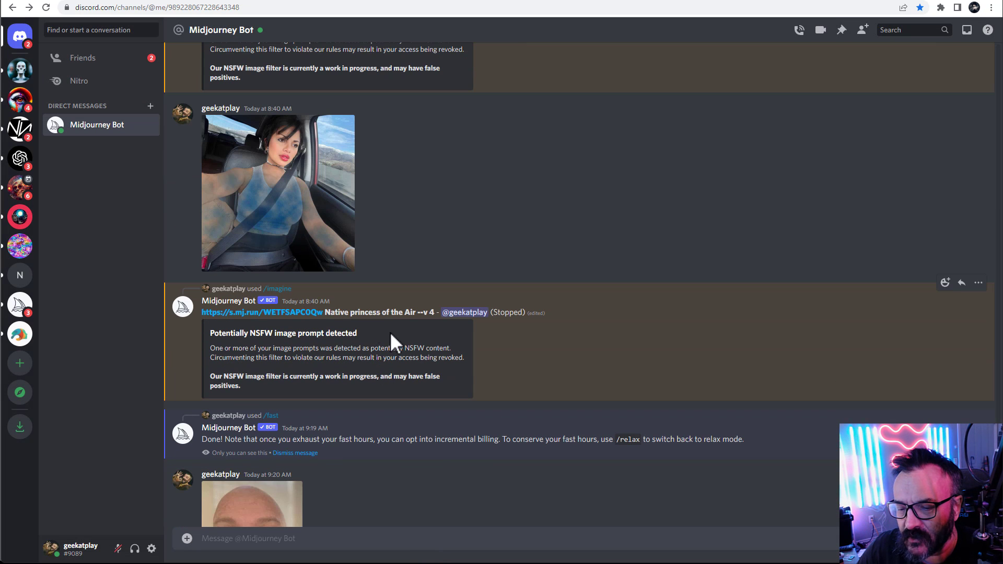
left_click_drag(358, 335, 181, 337)
left_click(499, 255)
scroll(457, 261, "up", 2)
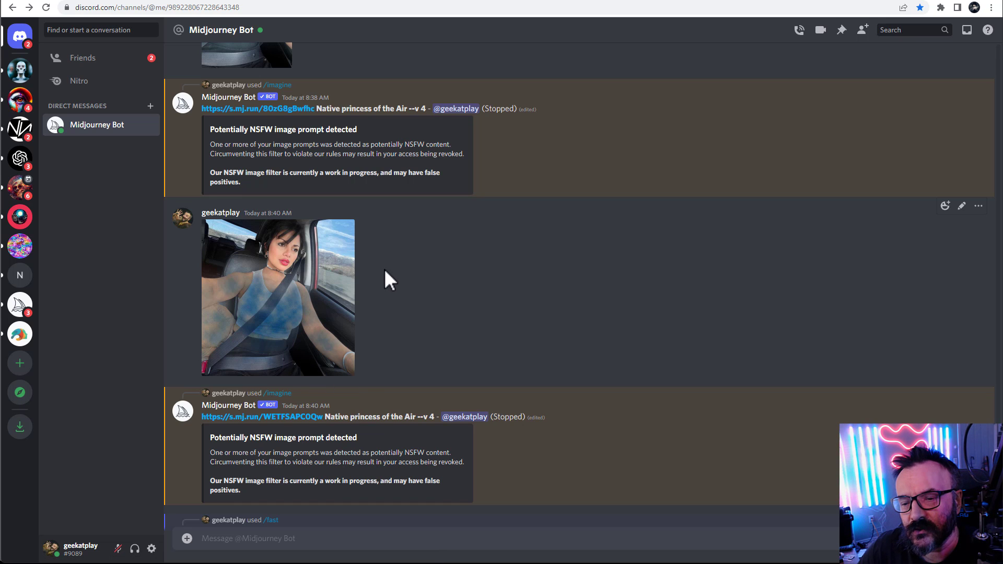
scroll(384, 269, "up", 5)
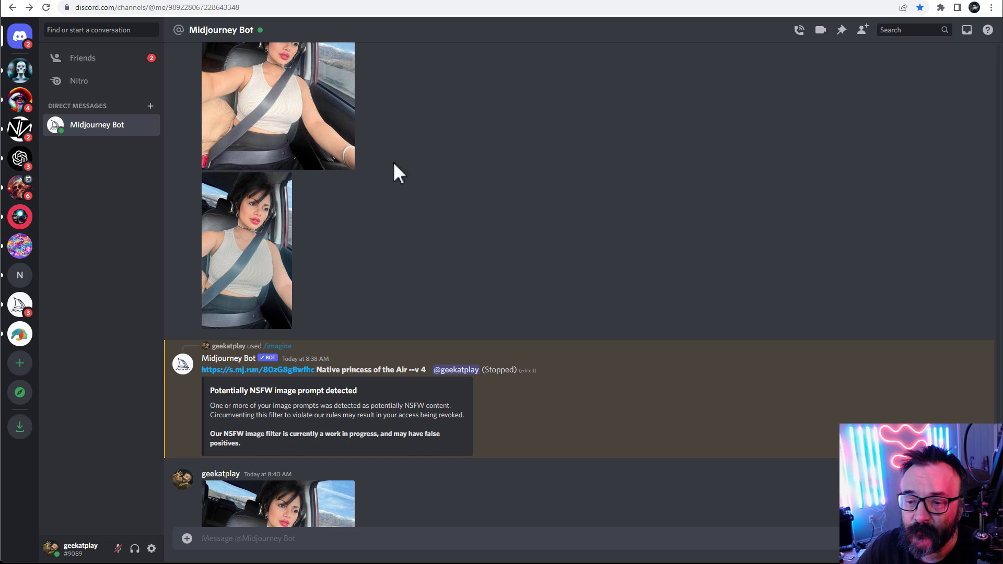
scroll(409, 172, "up", 3)
scroll(409, 171, "down", 3)
scroll(407, 170, "up", 2)
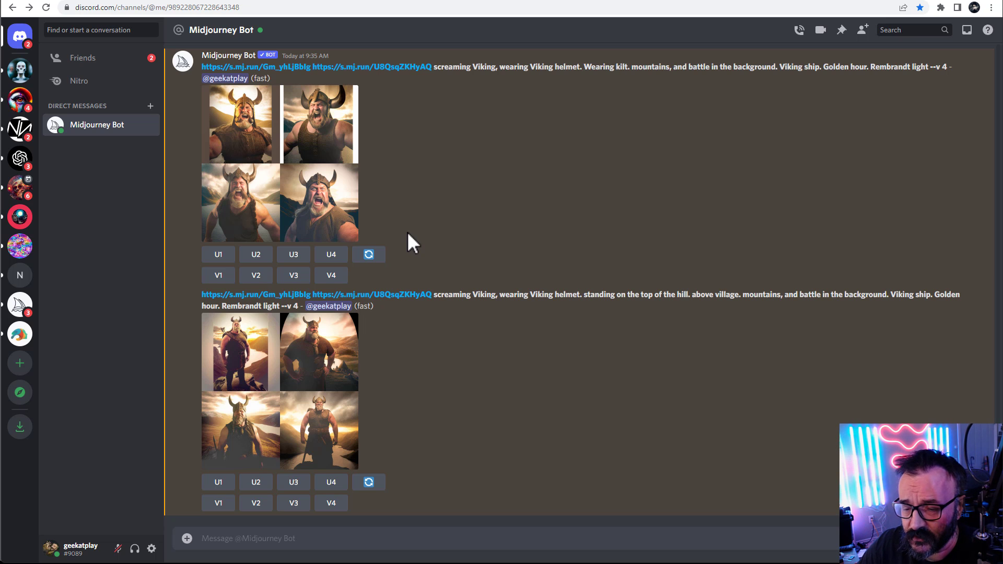
Switch to Photoshop and crop the car selfie tighter at the bottom and both sides
key("alt+Tab")
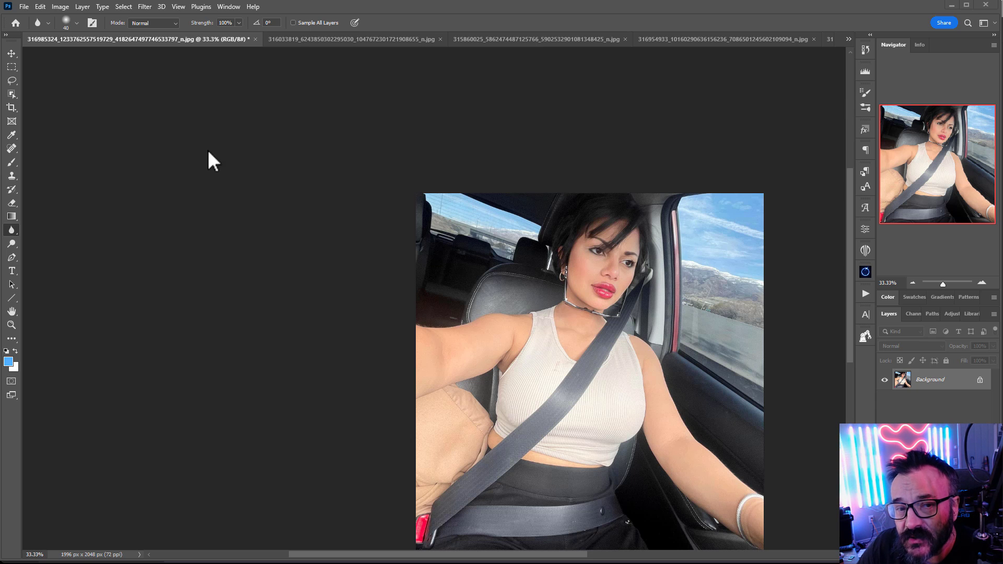
left_click(13, 108)
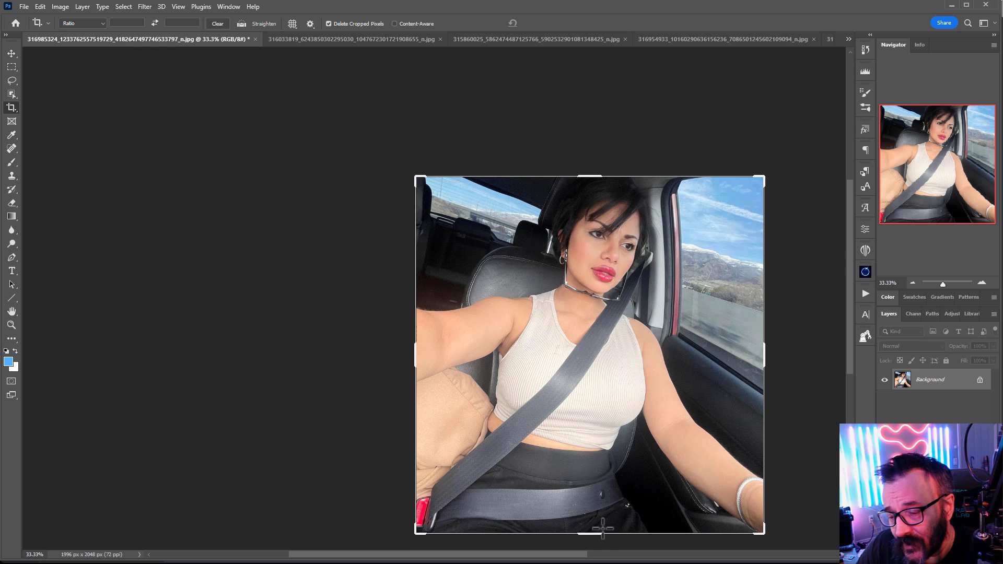
left_click_drag(589, 533, 596, 448)
left_click_drag(766, 356, 723, 351)
left_click_drag(462, 351, 500, 348)
key("Return")
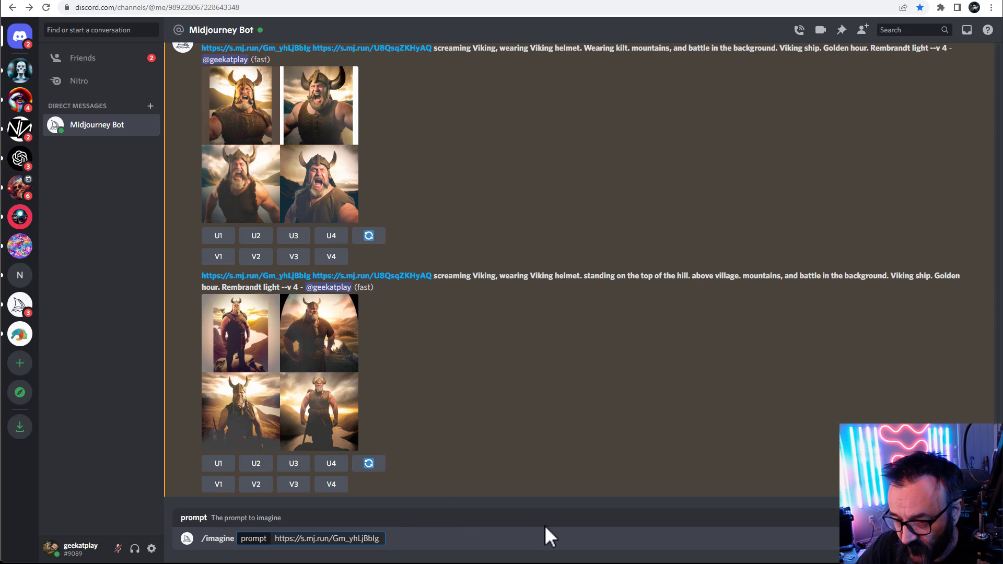
Add "spange bob" after the image URL in the imagine prompt and submit it
type("spange bob")
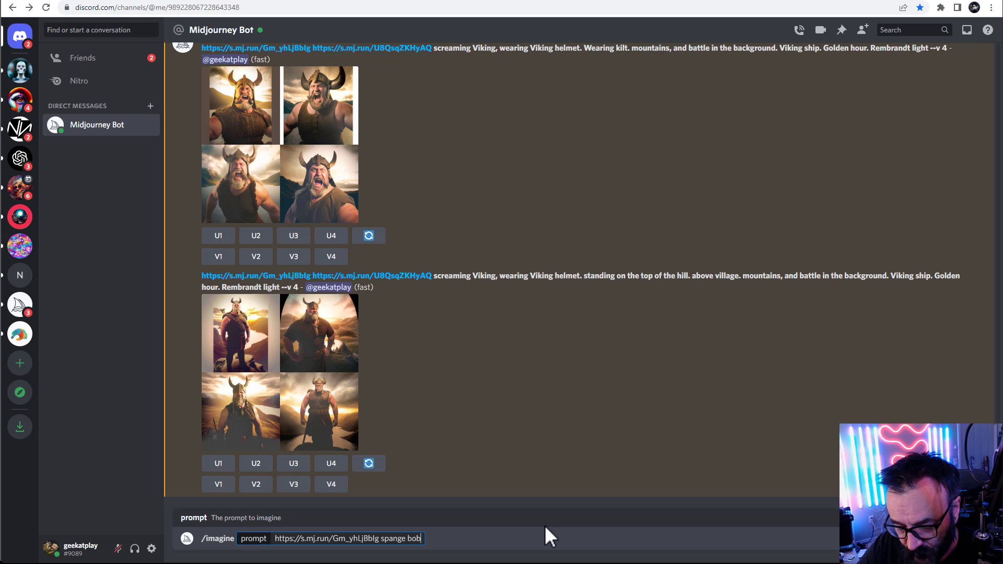
key("Return")
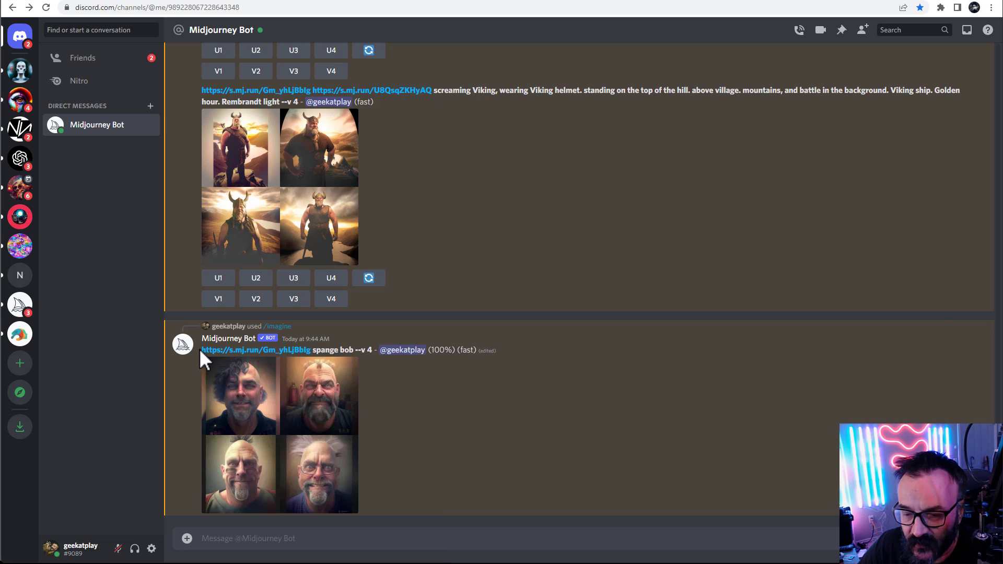
Copy the face image URL and start a new /imagine prompt with the URL pasted in
left_click_drag(201, 349, 312, 350)
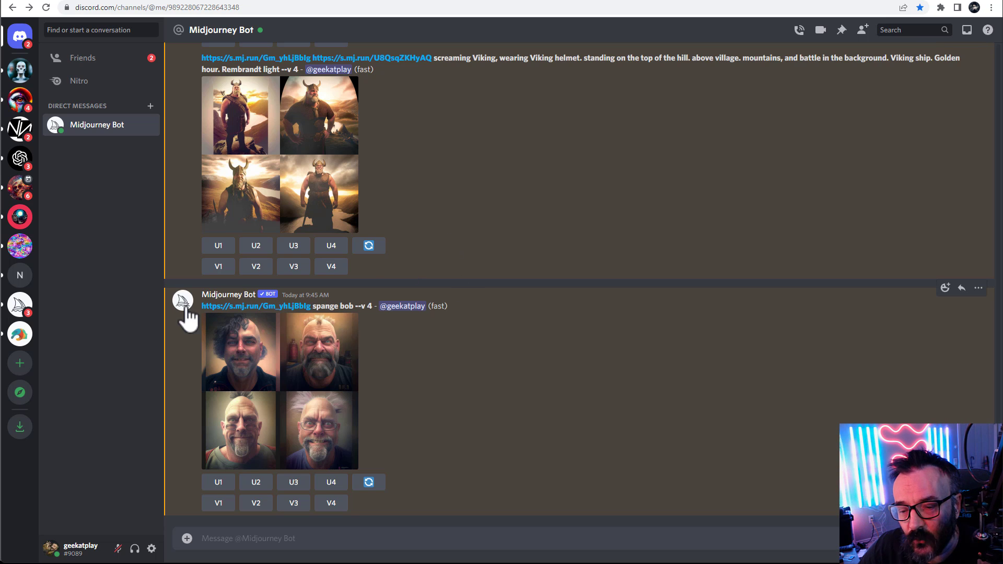
left_click_drag(201, 307, 314, 306)
key("ctrl+c")
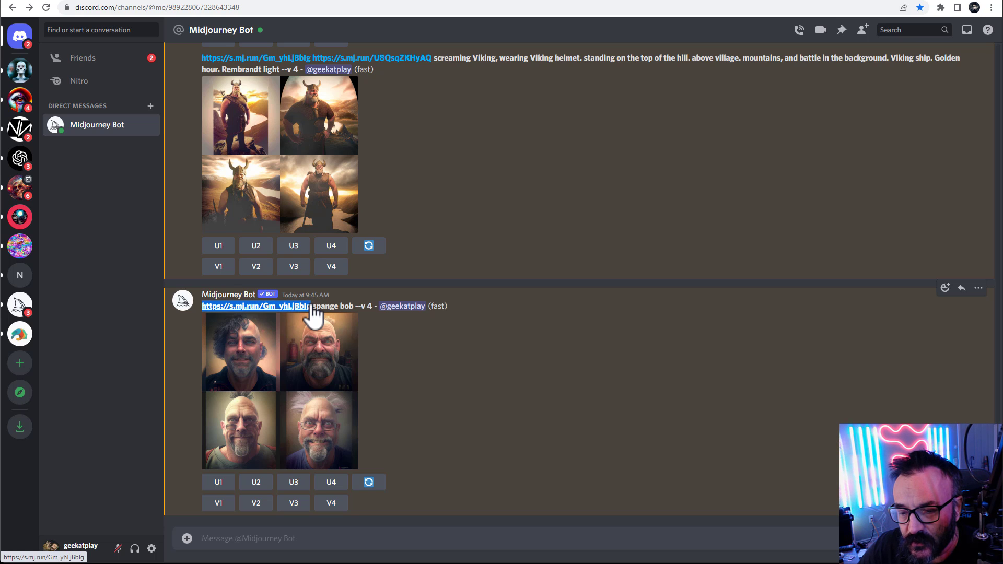
left_click(391, 537)
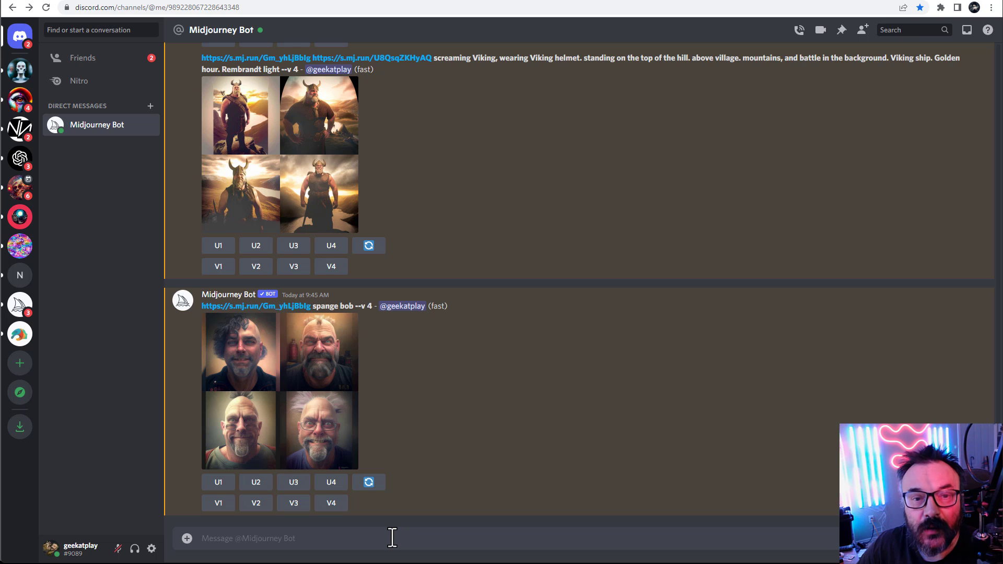
type("/")
key("Tab")
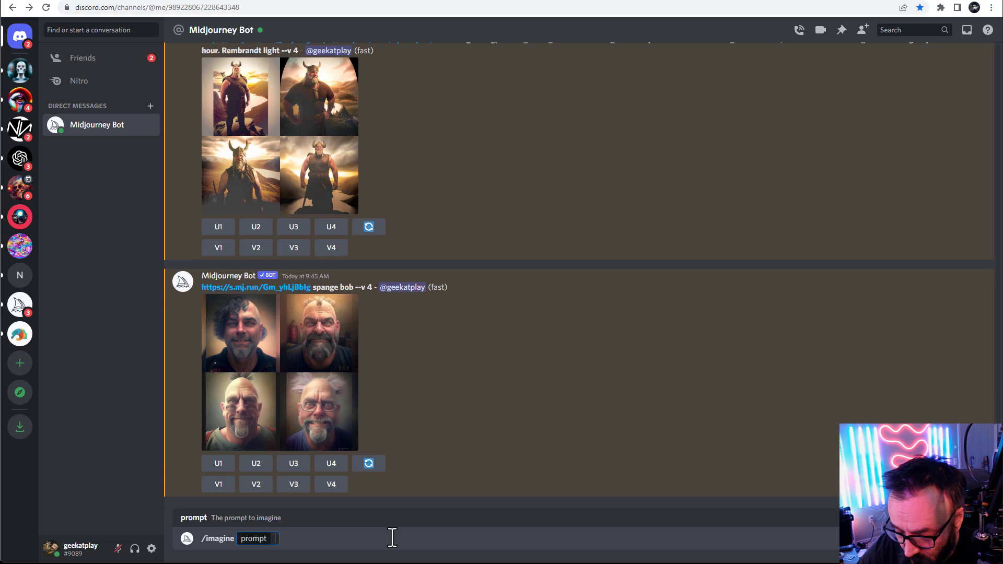
key("ctrl+v")
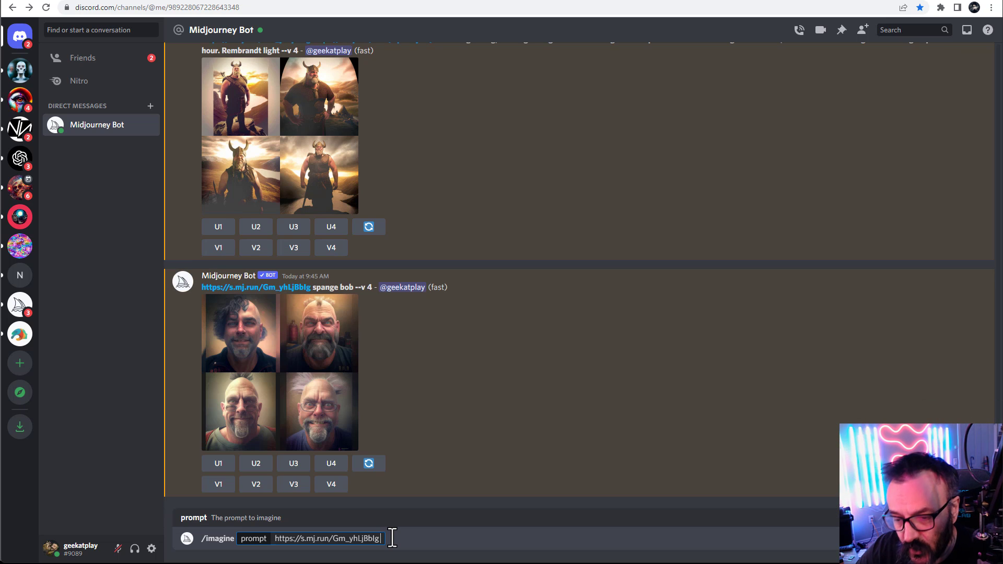
Add "Gringe who stole the christmas" after the URL and submit the prompt
type("Grunge")
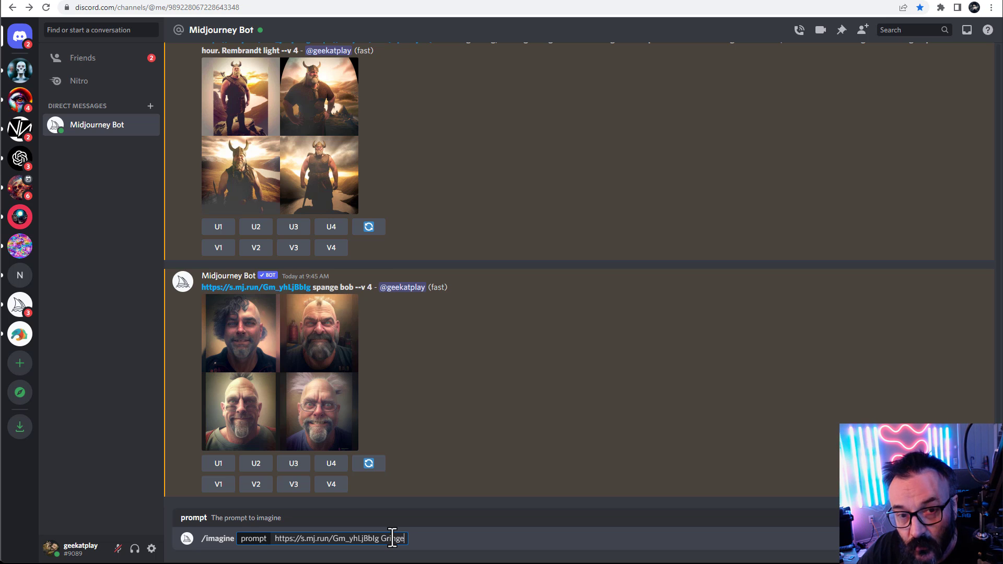
type(" who st")
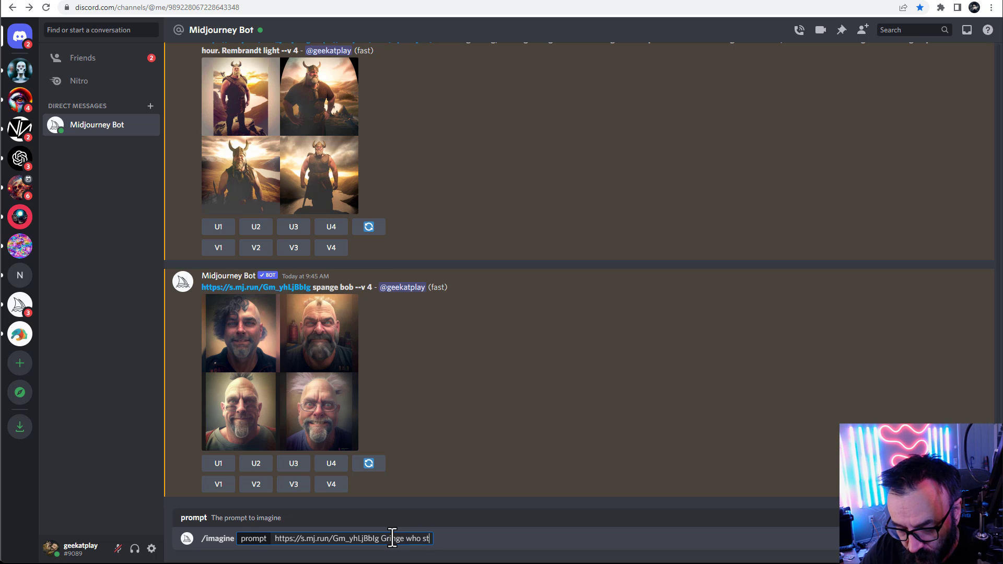
type("ole the chrt")
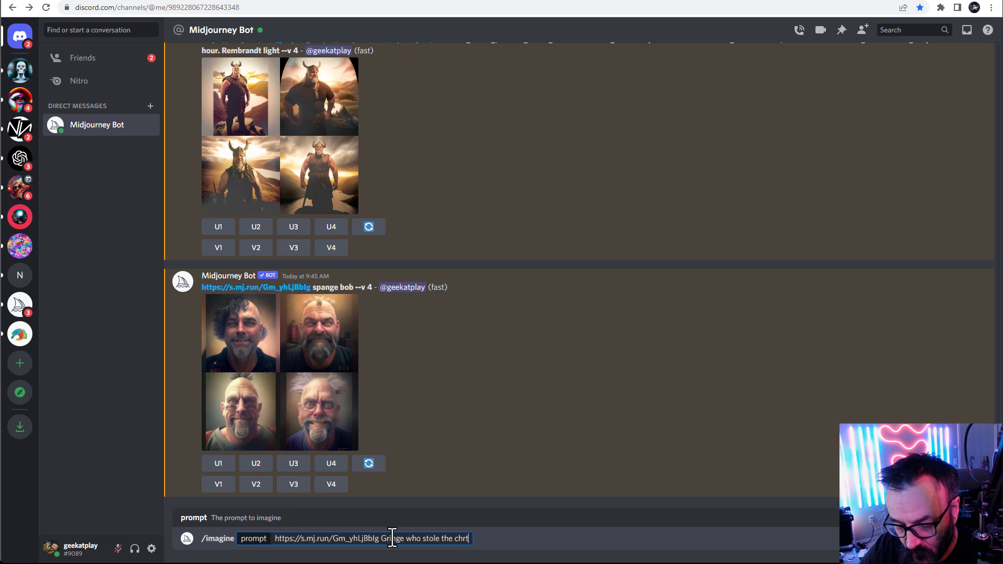
key("BackSpace")
type("is")
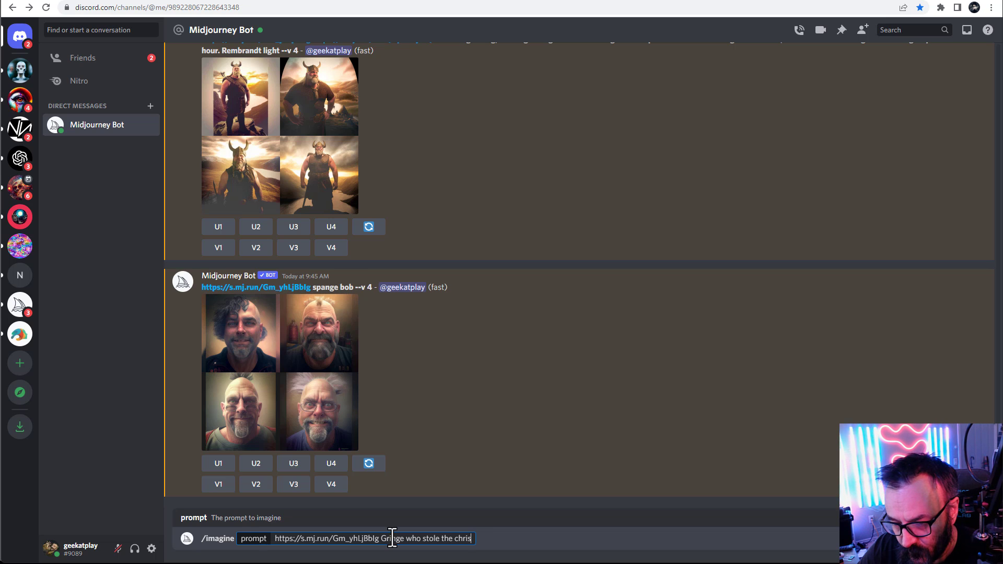
type("tmass")
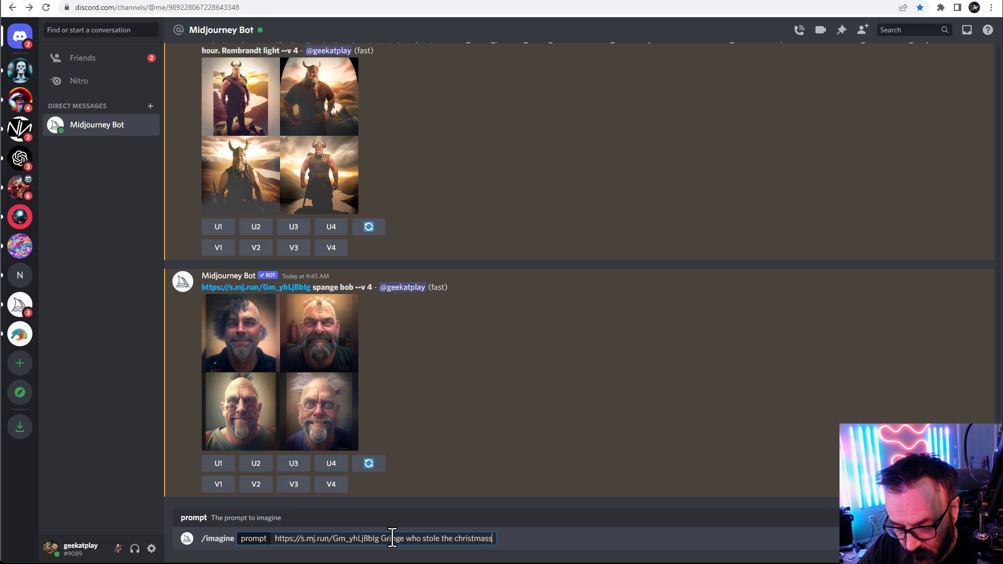
key("BackSpace")
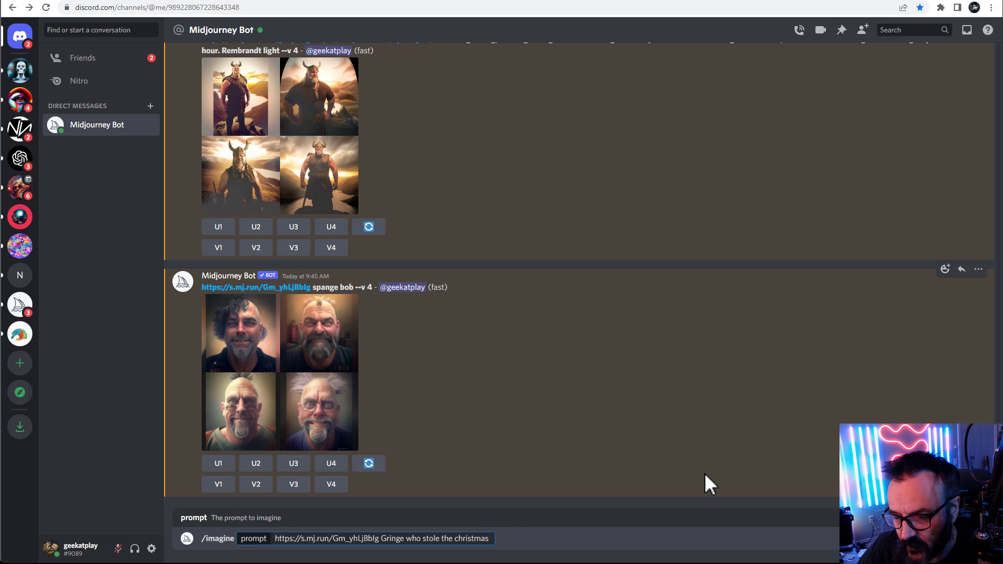
key("Return")
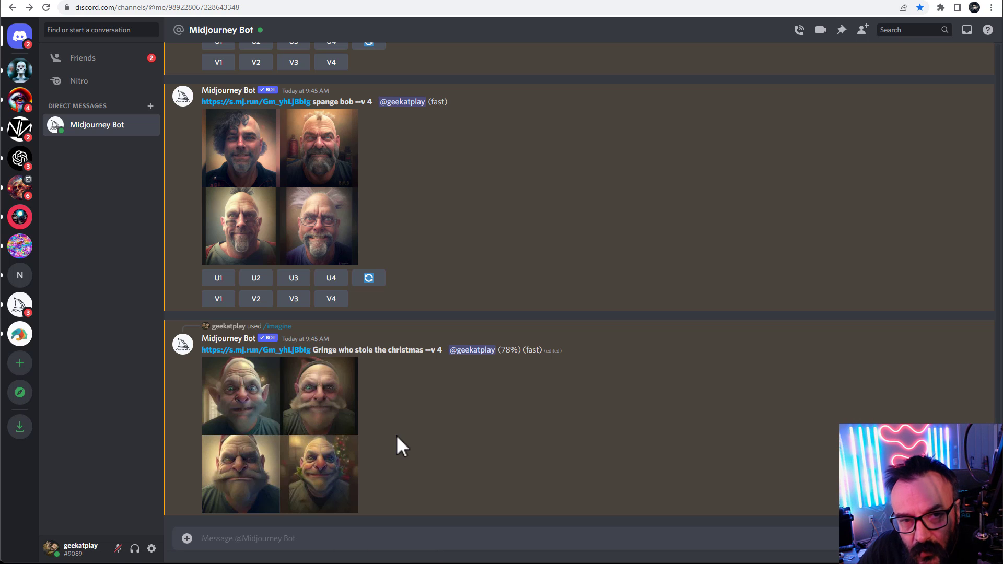
Copy the Gringe prompt text and paste it into a new /imagine prompt
left_click_drag(198, 352, 425, 352)
key("ctrl+c")
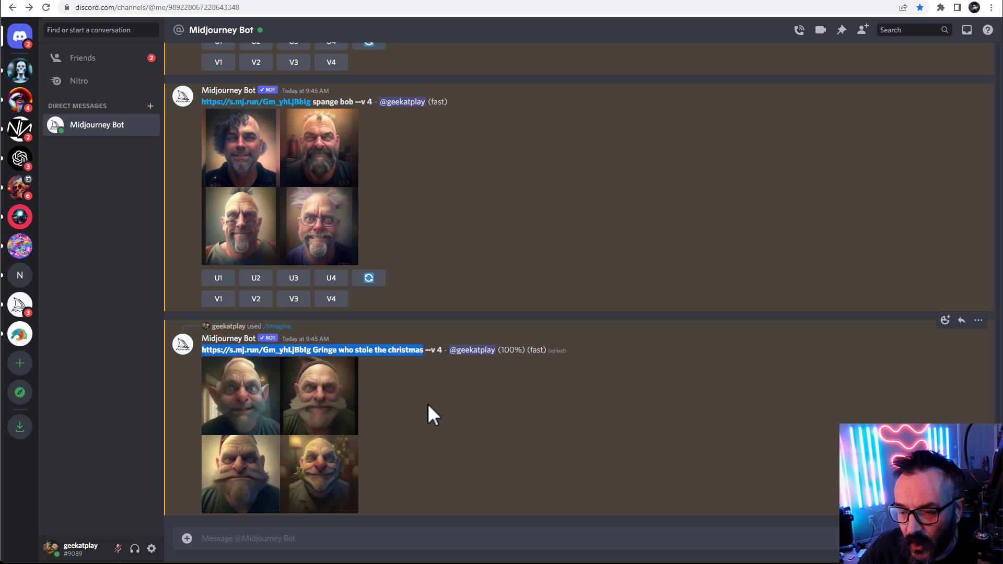
left_click(401, 539)
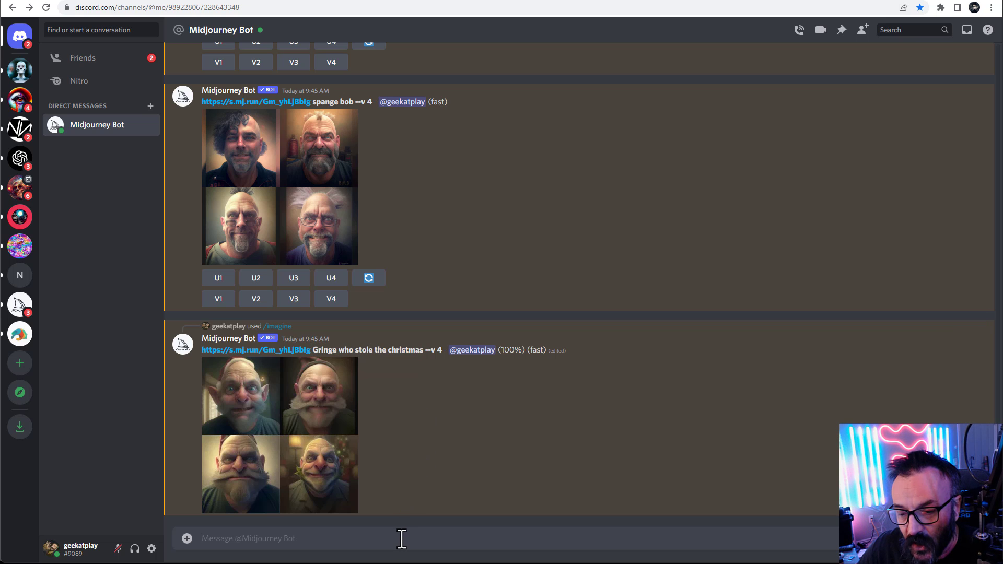
type("/im")
key("Tab")
key("ctrl+v")
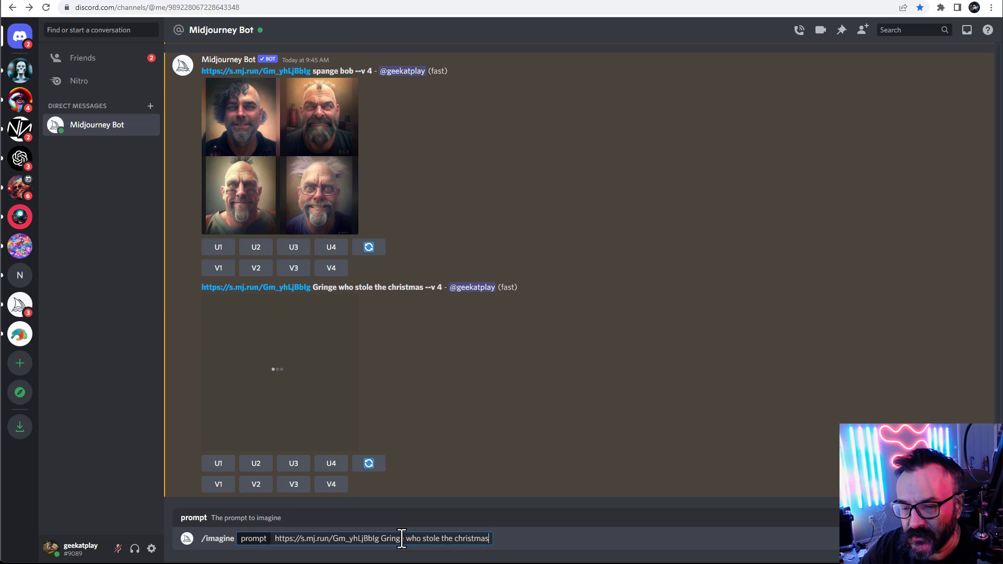
Append ", green skin, long fur, fuzzy fur." after the Gringe prompt text
type(", ")
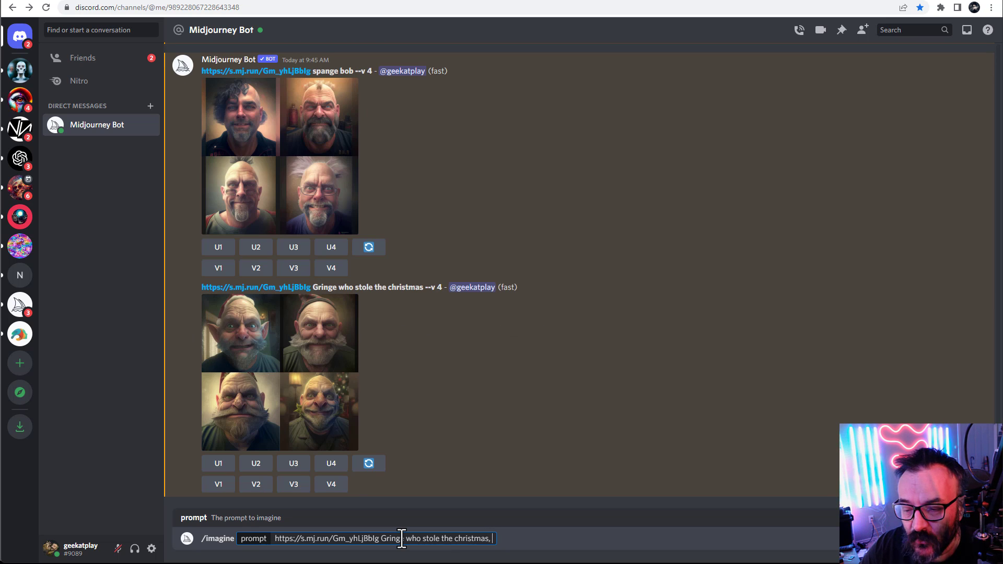
type("green sk")
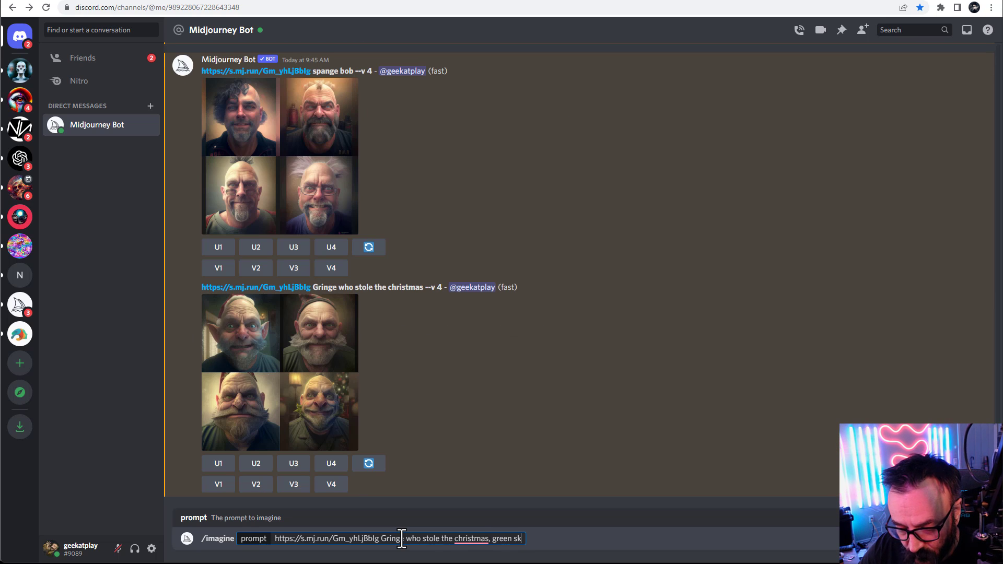
type("in, ")
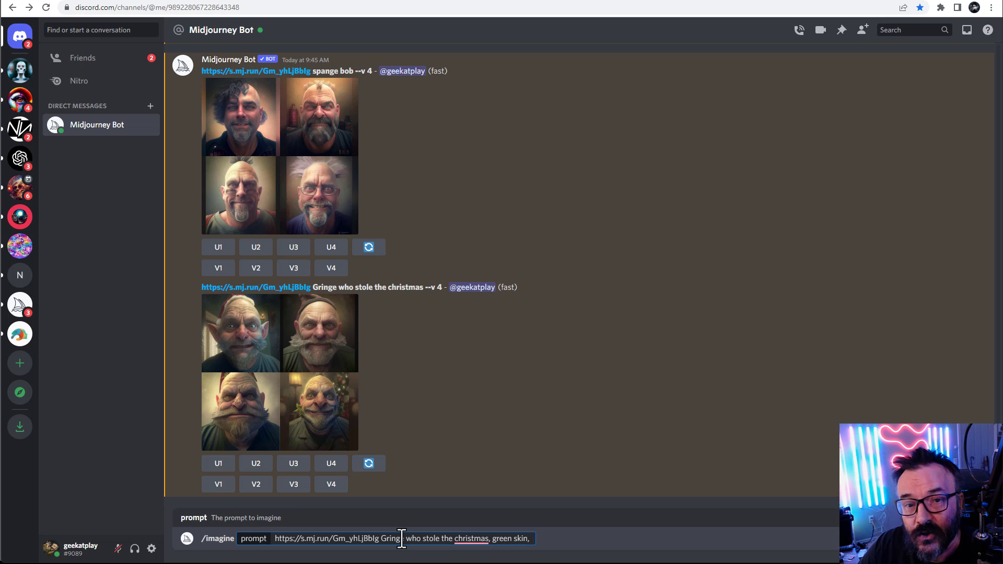
type("long")
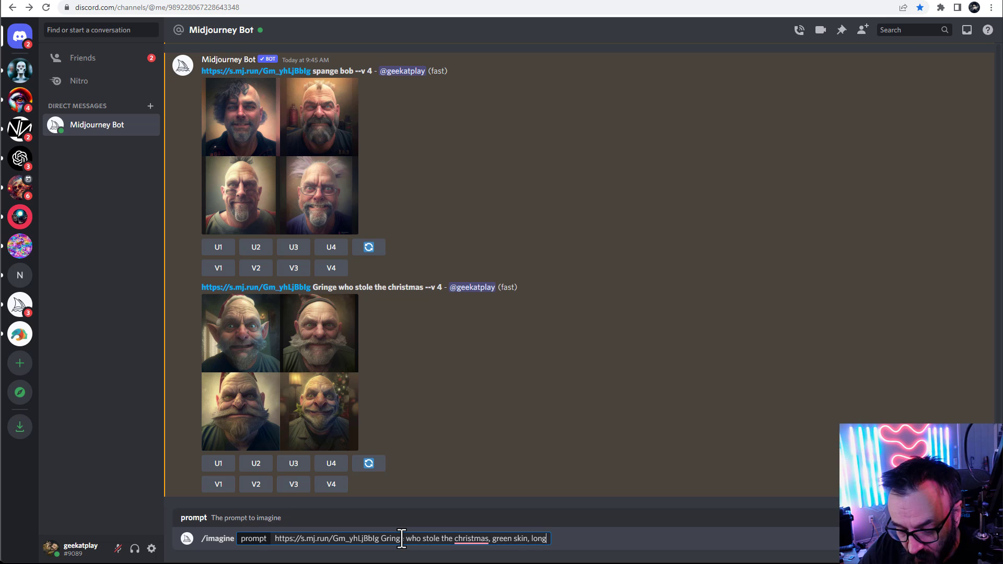
type(" fur, fuzzy")
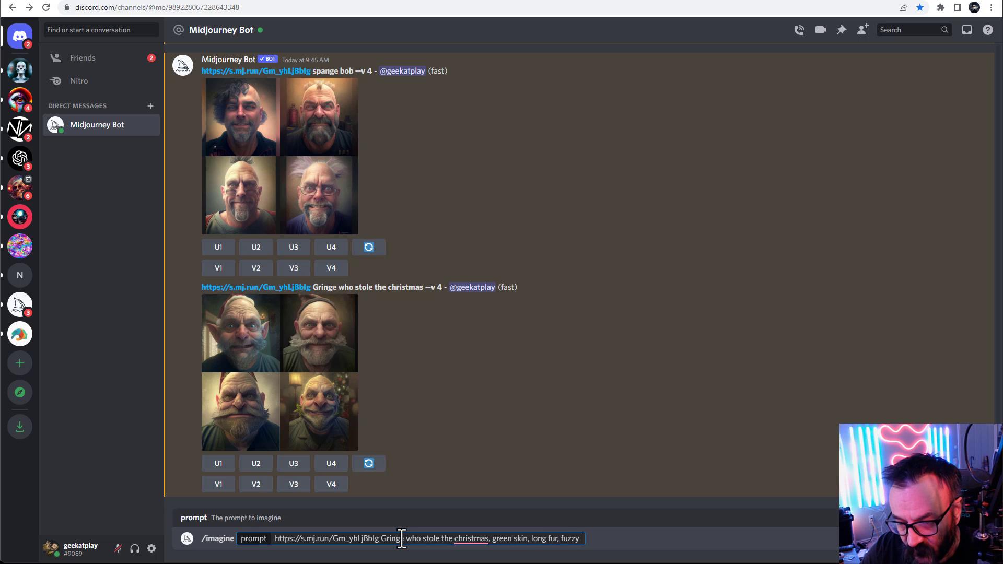
type(" fur.")
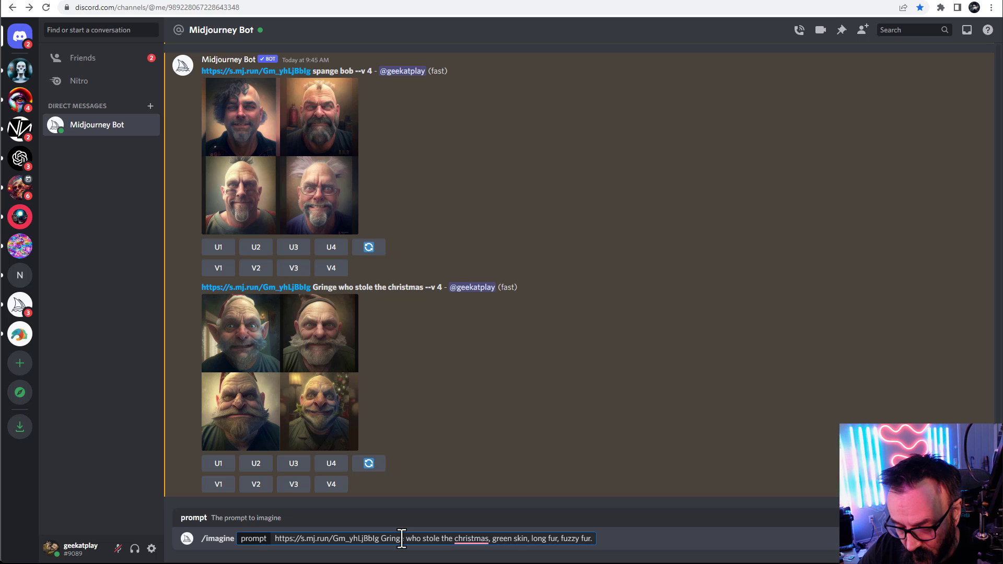
Accept the capitalization of Christmas in the prompt and submit it
mouse_move(473, 539)
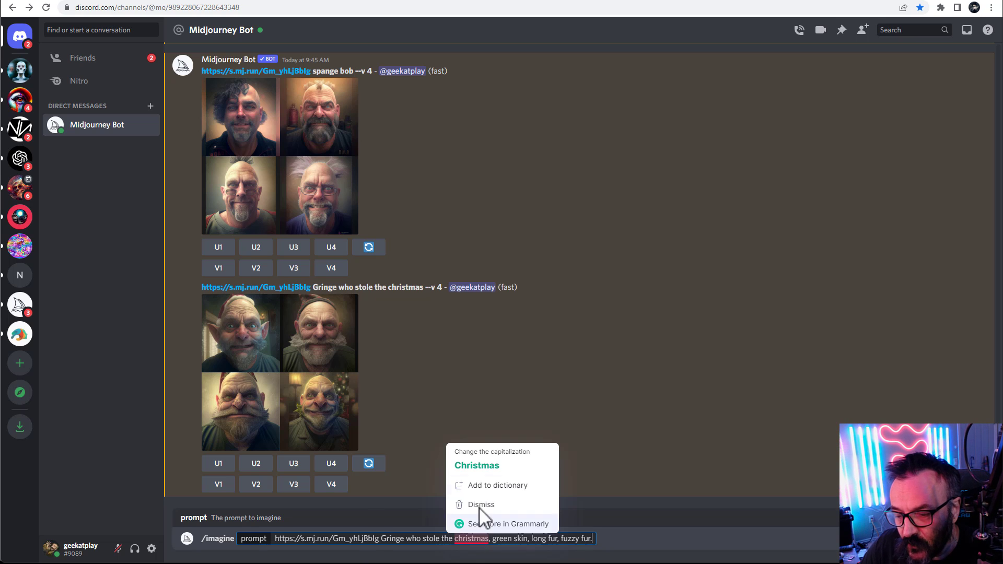
left_click(477, 466)
left_click_drag(494, 539, 599, 538)
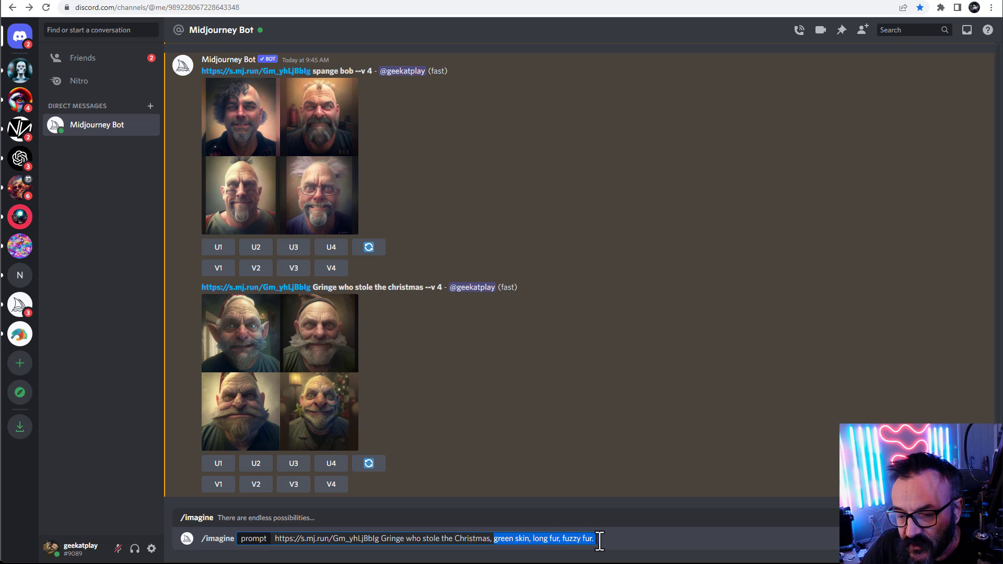
left_click(599, 538)
key("Return")
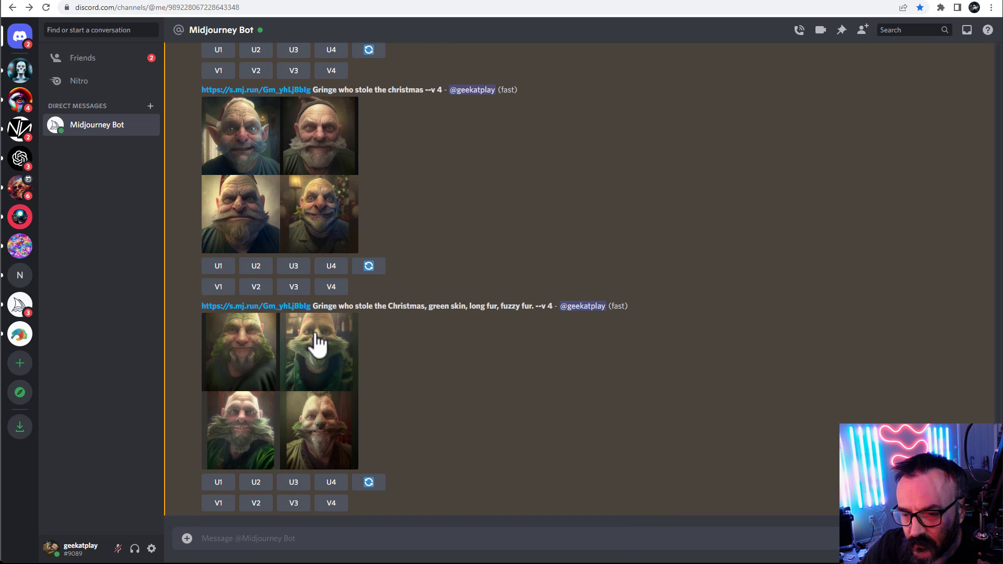
Enlarge and compare the new green-skin result grid with the previous Gringe grid
left_click(309, 381)
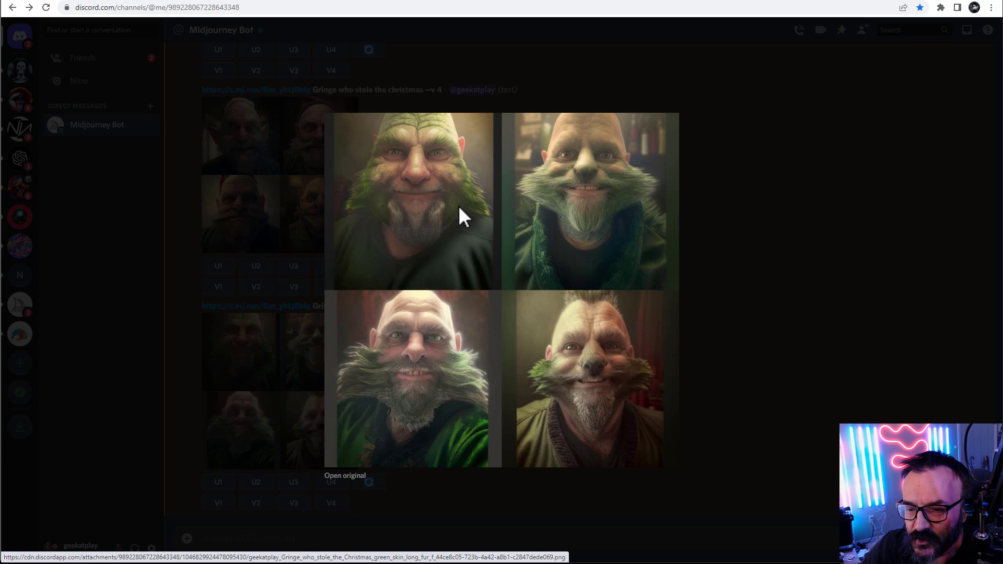
left_click(829, 375)
left_click(302, 186)
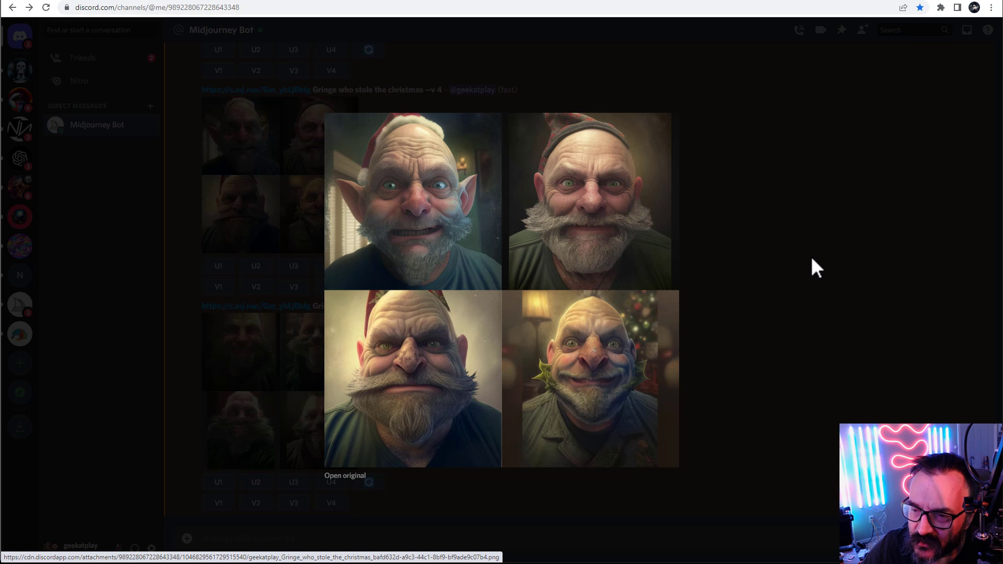
left_click(782, 266)
left_click(309, 381)
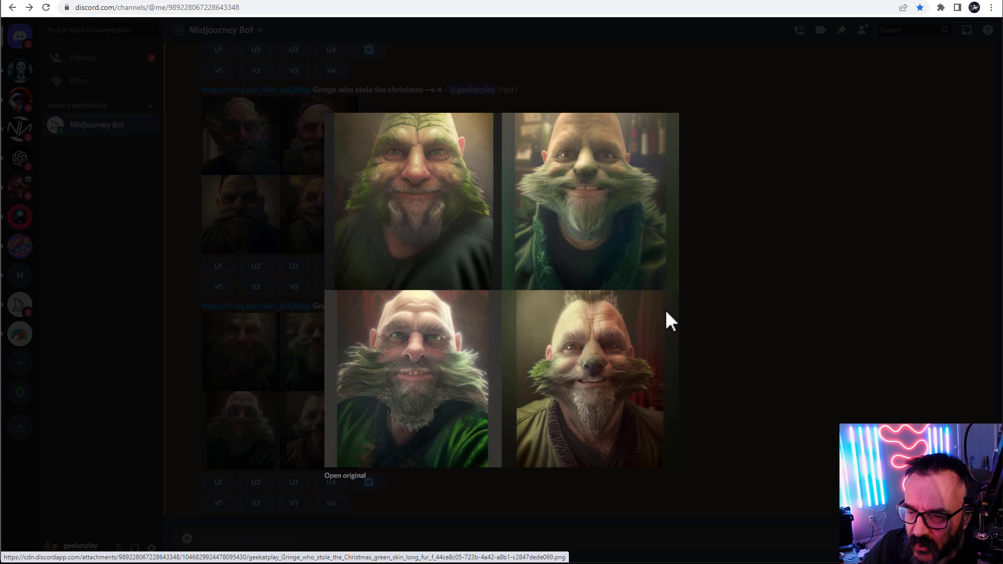
left_click(746, 287)
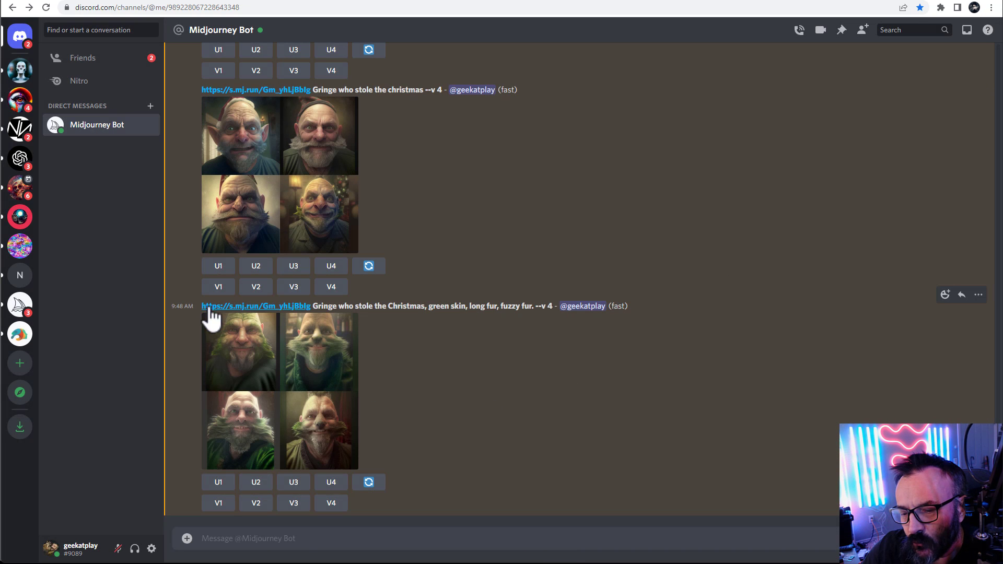
Copy the latest prompt text with its image URL and paste it into a new /imagine prompt
left_click_drag(226, 308, 534, 307)
key("ctrl+c")
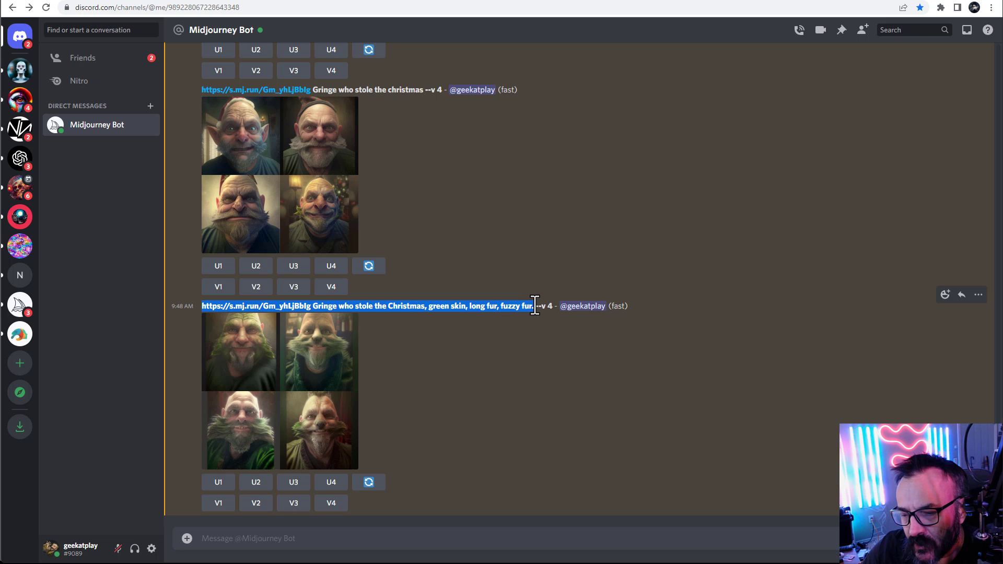
left_click(375, 546)
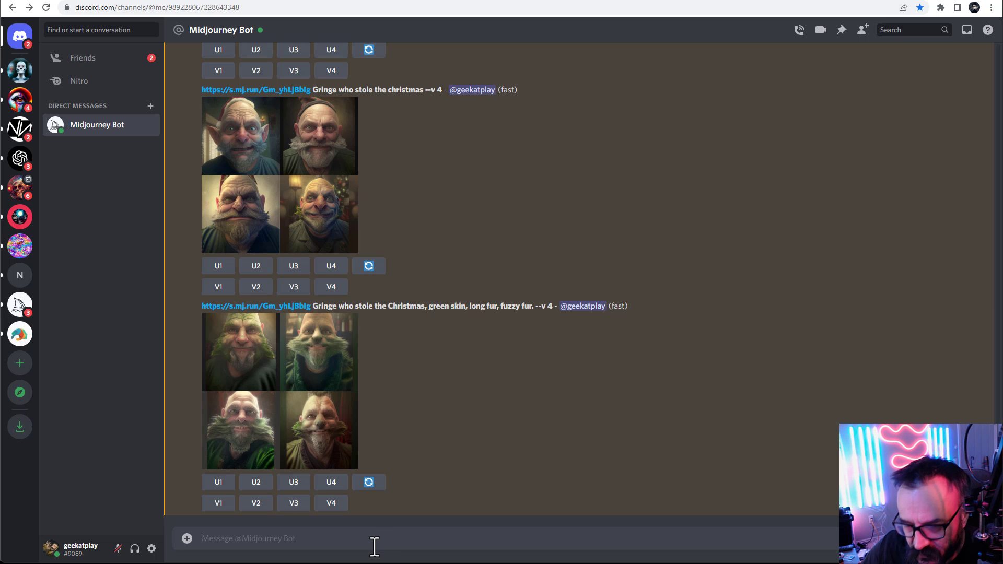
type("/im")
key("Tab")
key("ctrl+v")
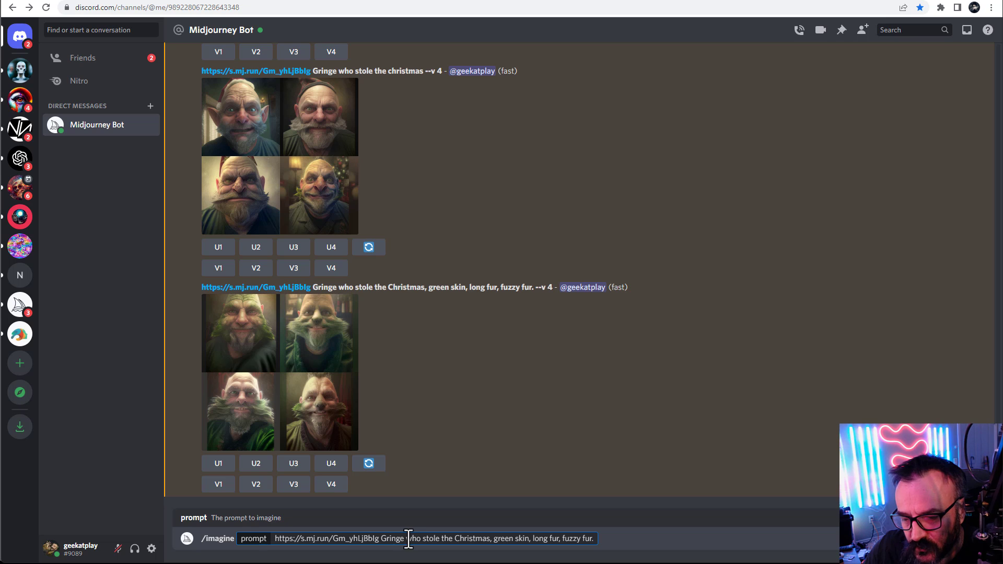
Replace "who stole the Christmas," with "with" so the prompt reads "Gringe with green skin…" and submit it
key("BackSpace")
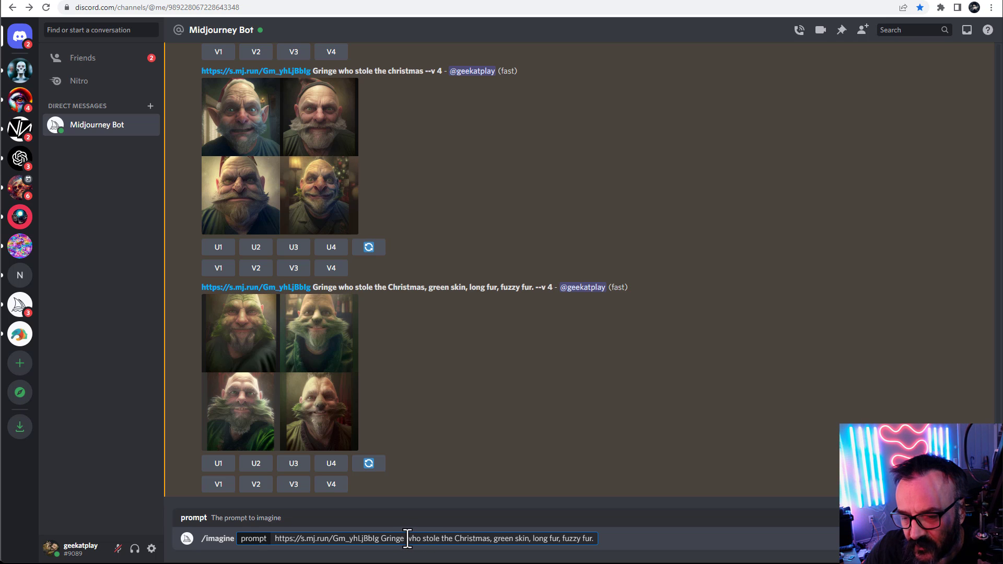
double_click(410, 540)
left_click_drag(426, 539, 489, 540)
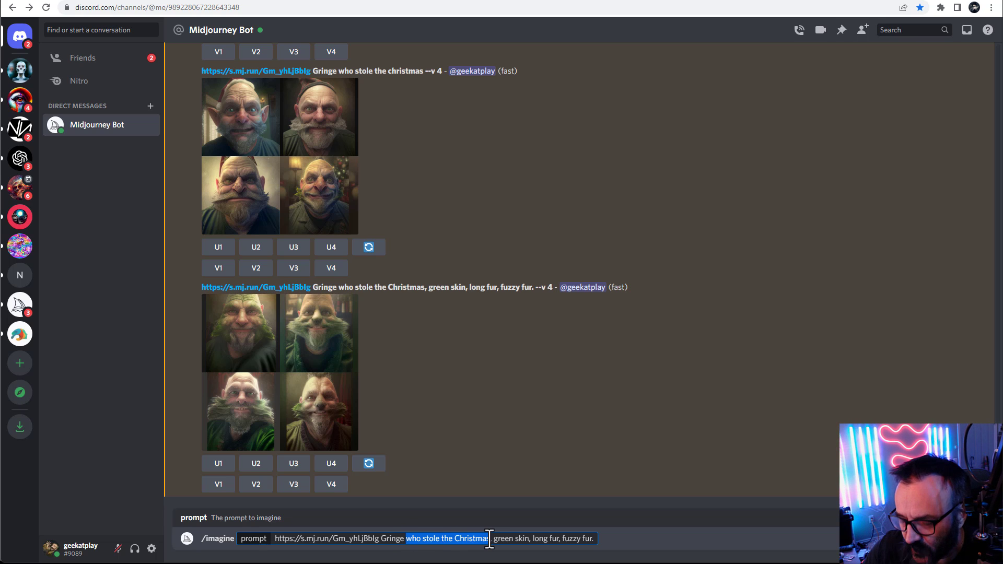
key("BackSpace")
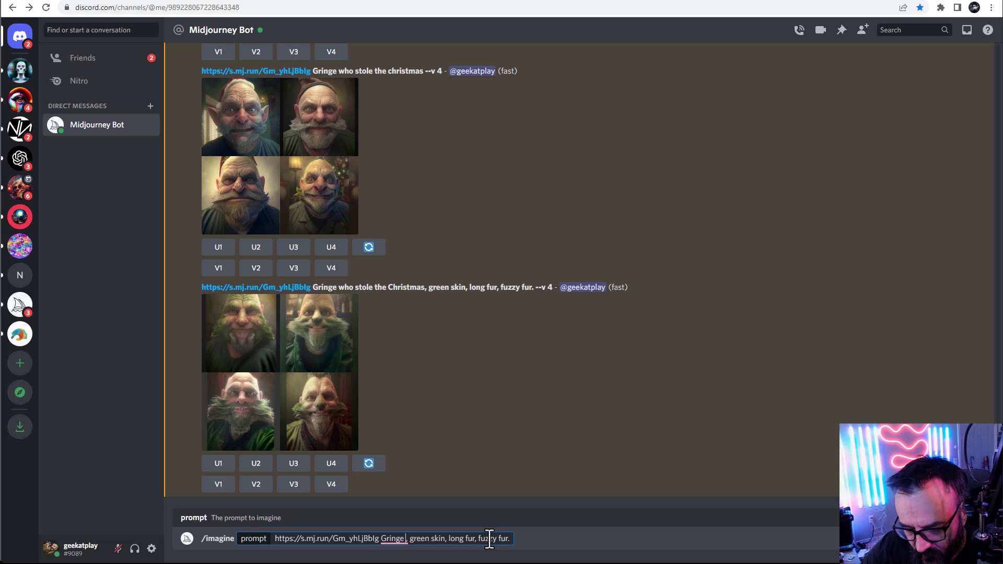
key("Delete")
type("with")
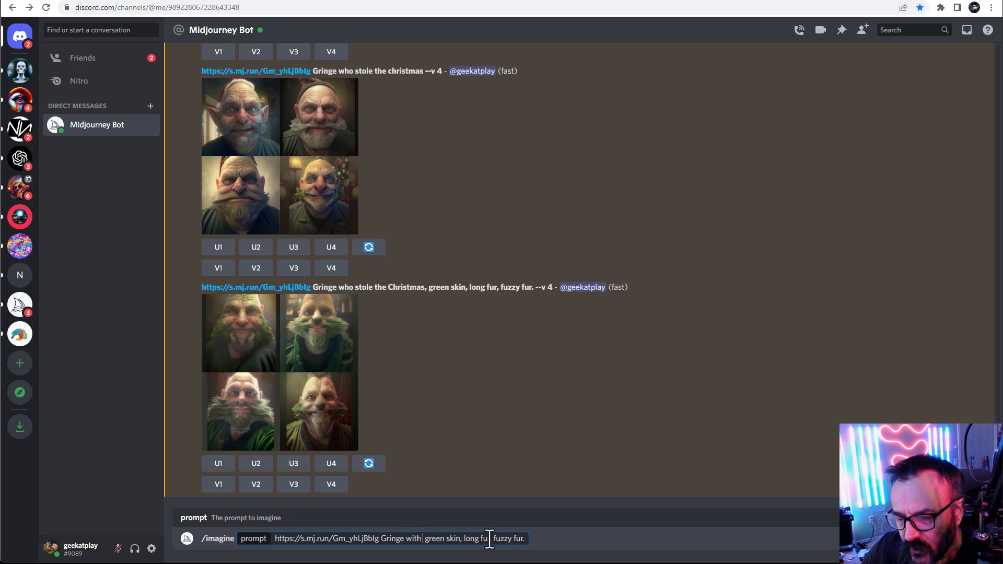
mouse_move(421, 538)
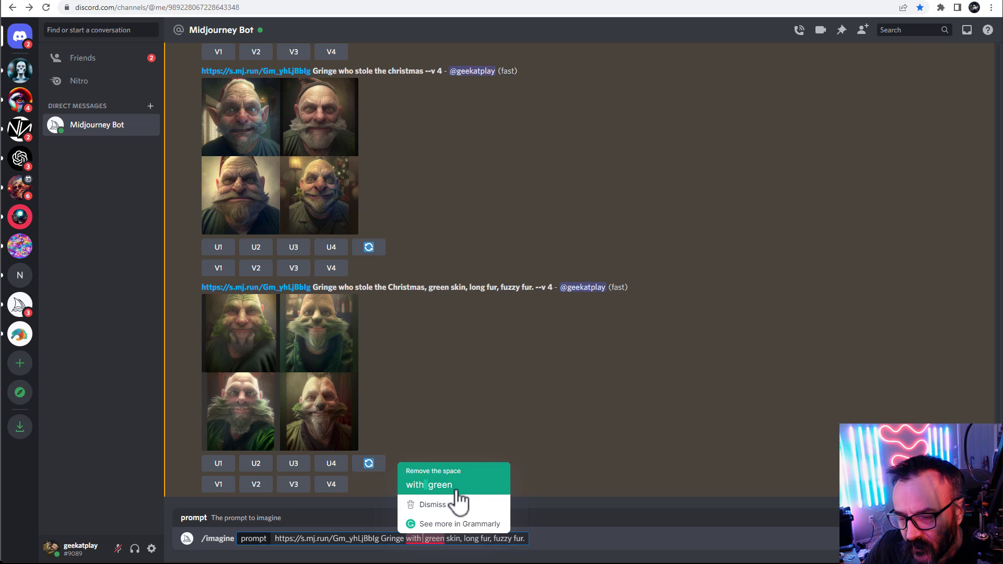
key("Return")
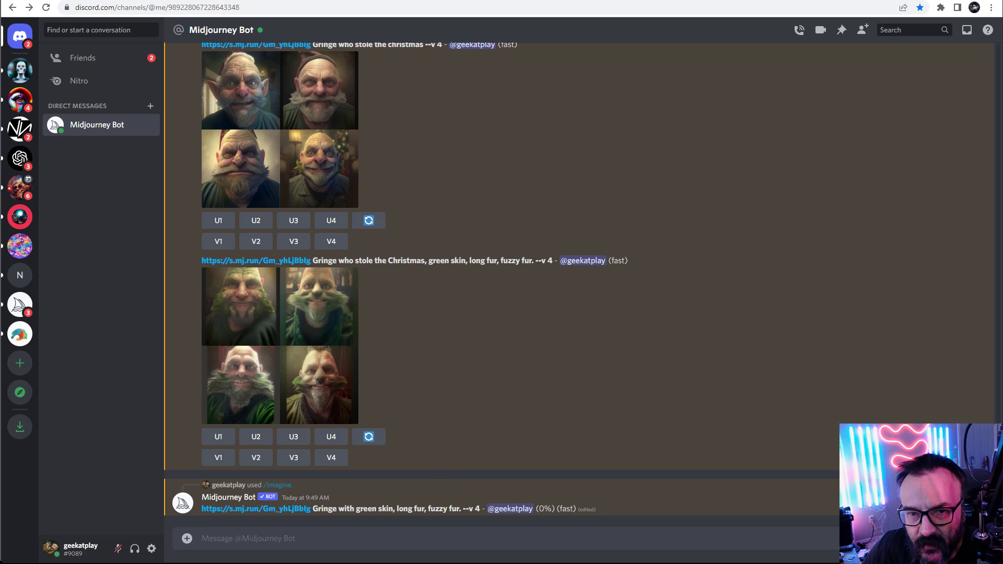
Enlarge the newest result, then copy its prompt into a new /imagine prompt
left_click(285, 403)
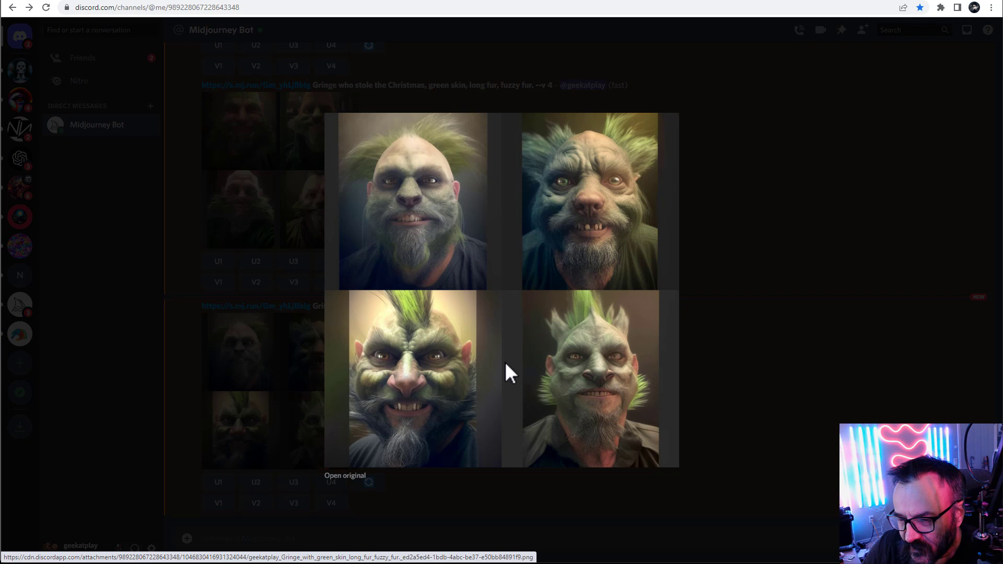
left_click(766, 340)
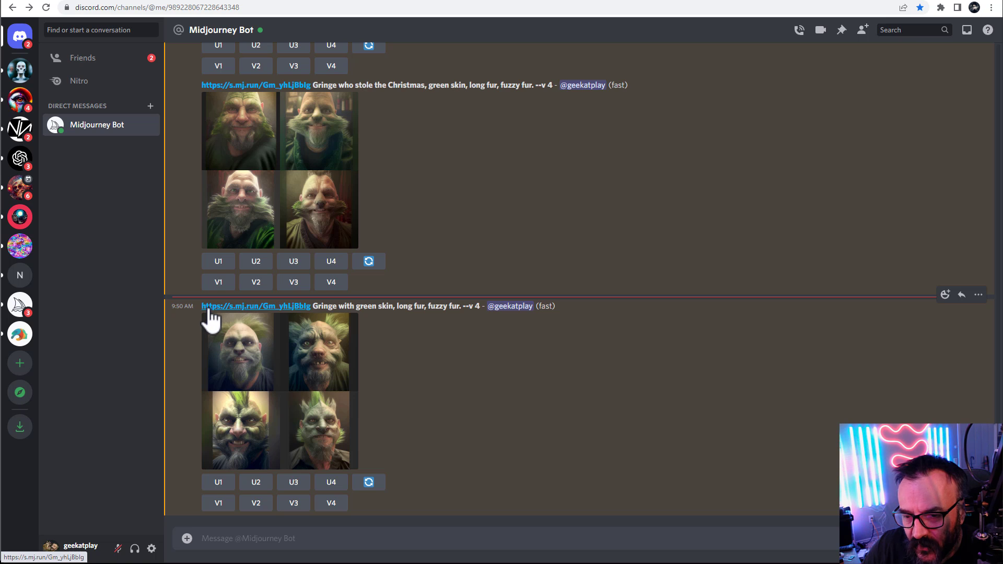
left_click_drag(199, 304, 463, 306)
key("ctrl+c")
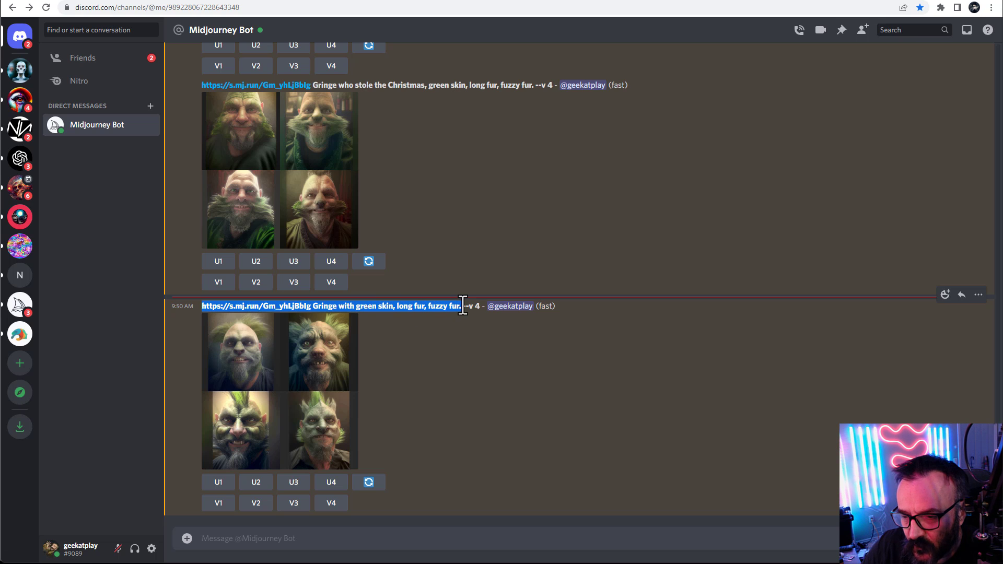
left_click(390, 531)
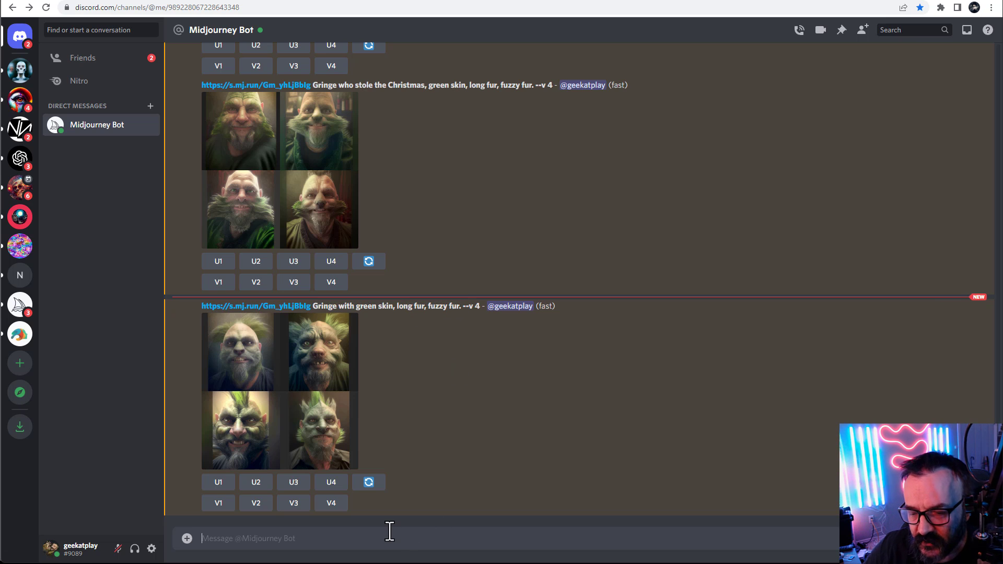
type("/")
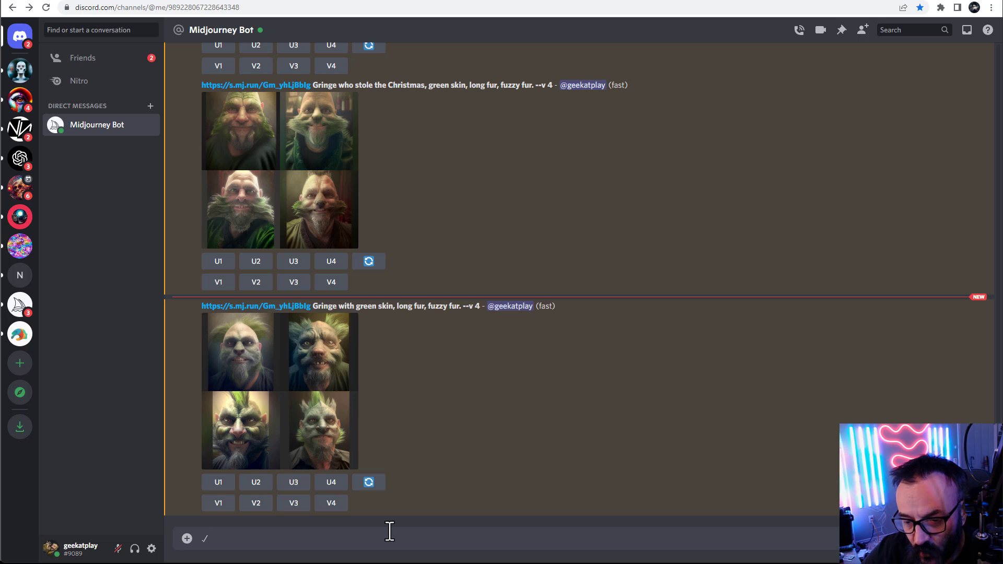
key("BackSpace")
type("/im")
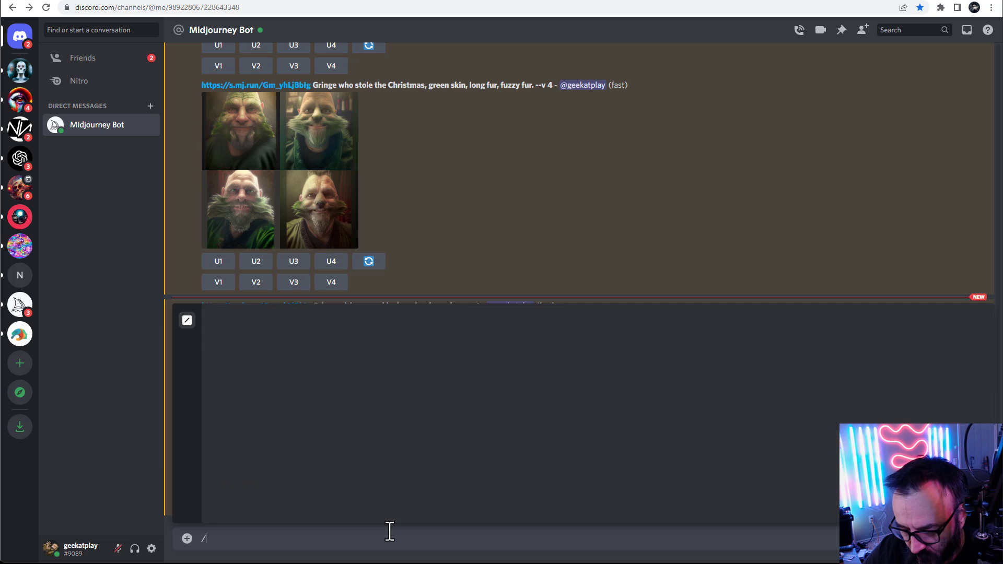
key("Tab")
key("ctrl+v")
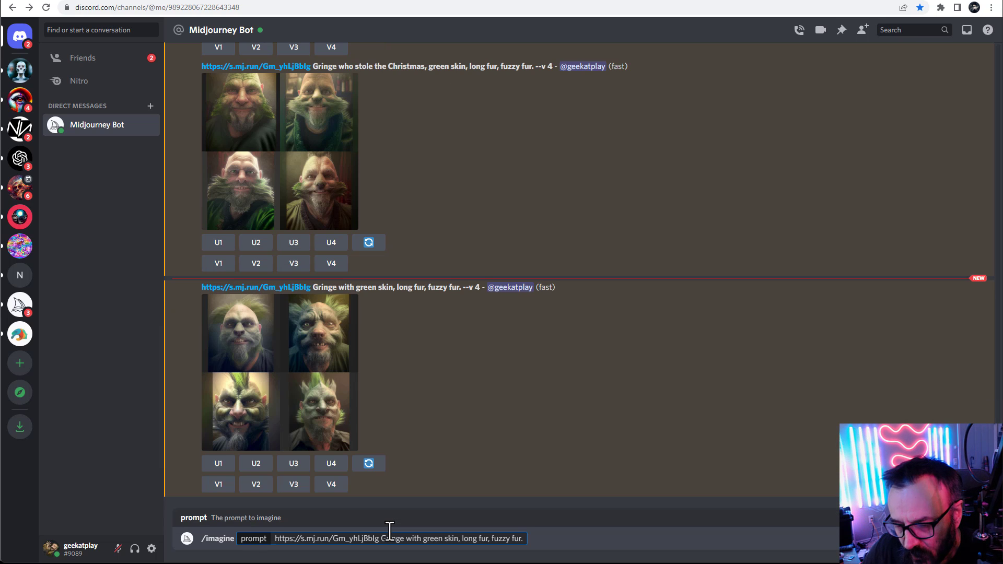
Edit the prompt so the fur description reads "very long fur, lots fur."
left_click(461, 539)
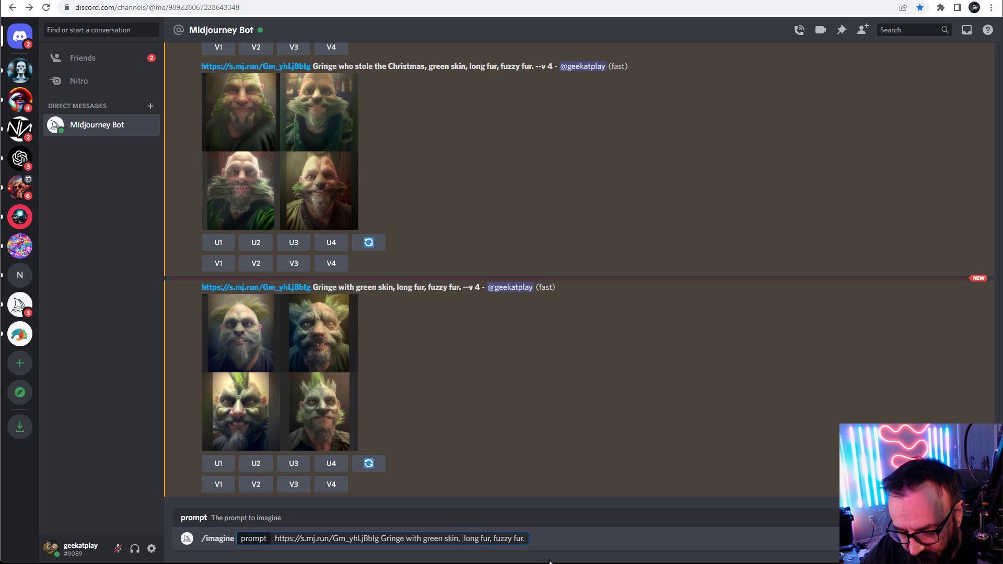
type("very")
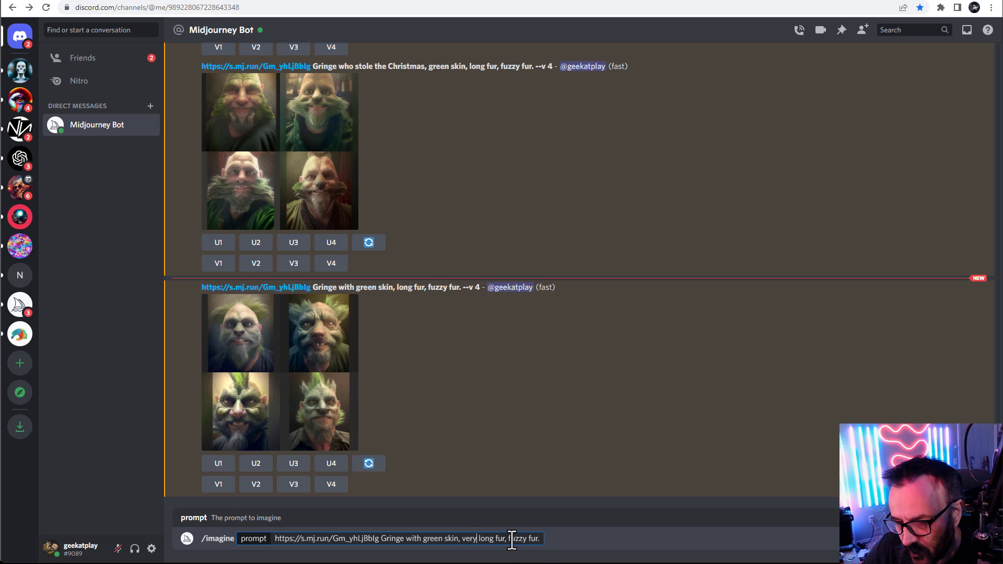
left_click_drag(512, 538, 527, 538)
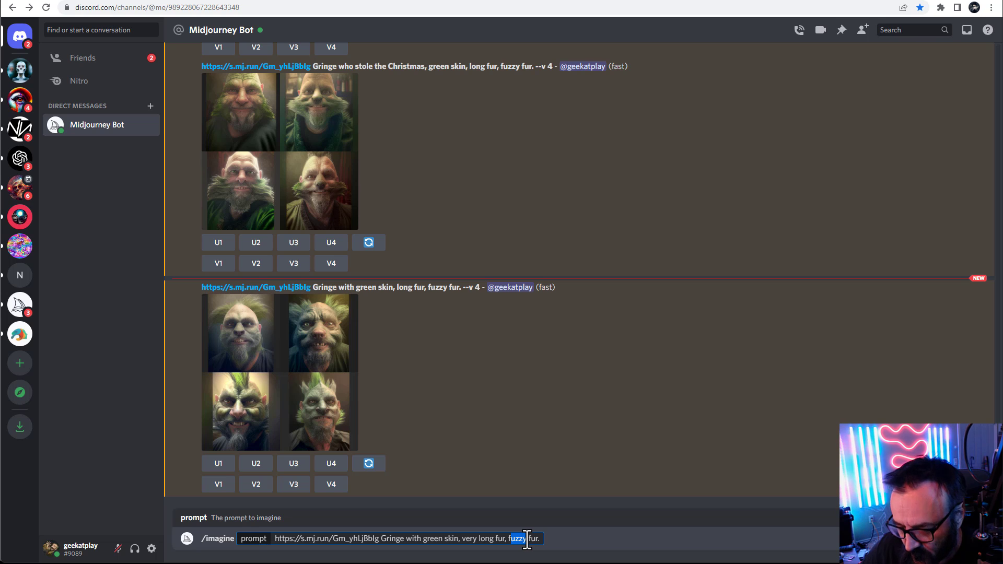
key("BackSpace")
key("BackSpace")
type("lots")
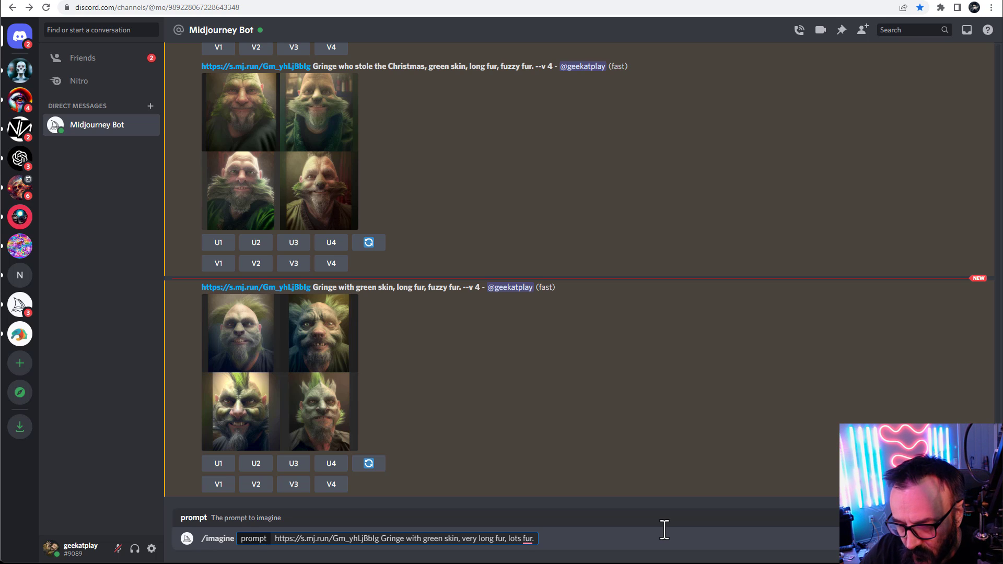
Append "Christmas tree and Christmas lights in the background" to the prompt, capitalizing the second Christmas, and submit it
type("C")
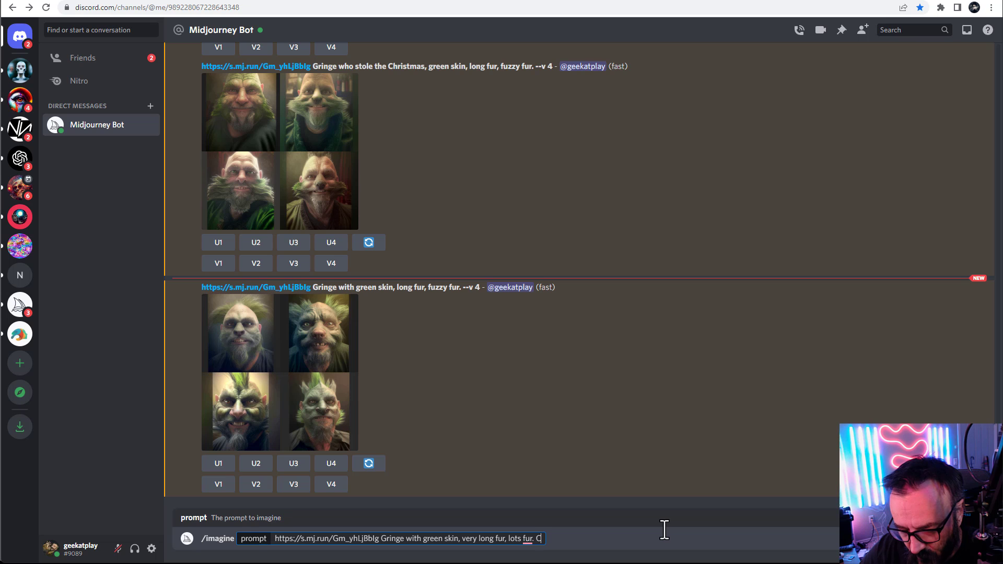
type("hristmas tree and")
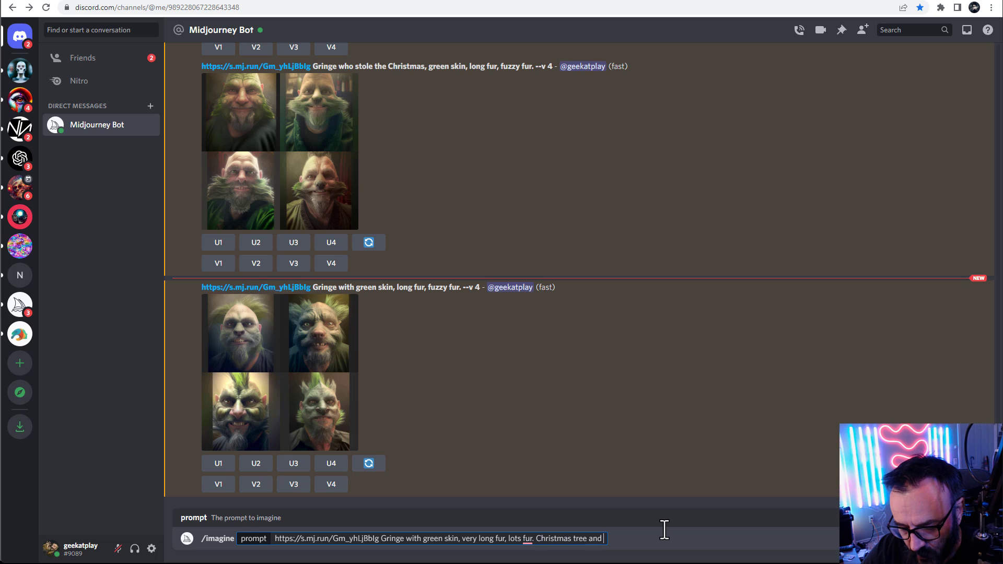
type(" chri")
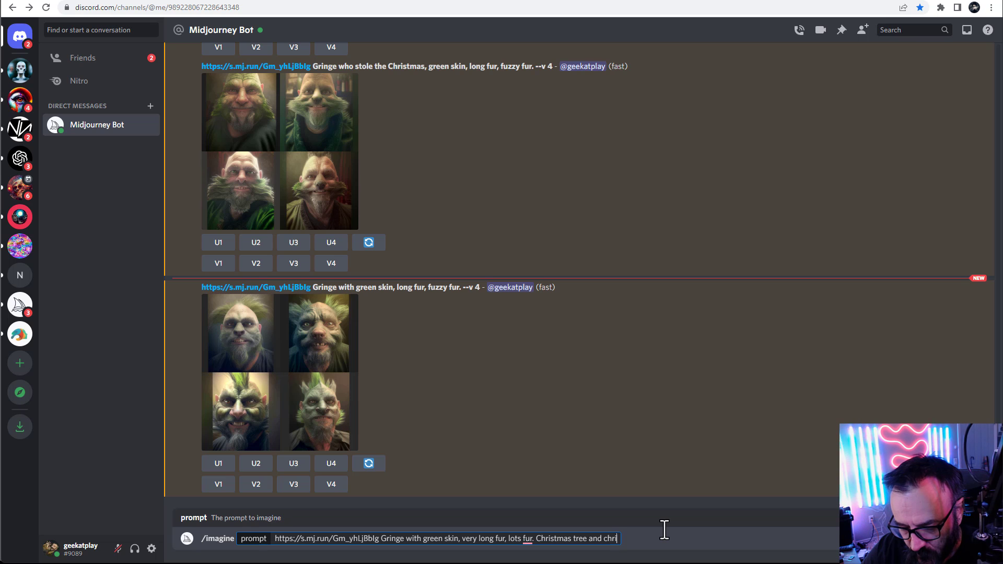
type("stmas lig")
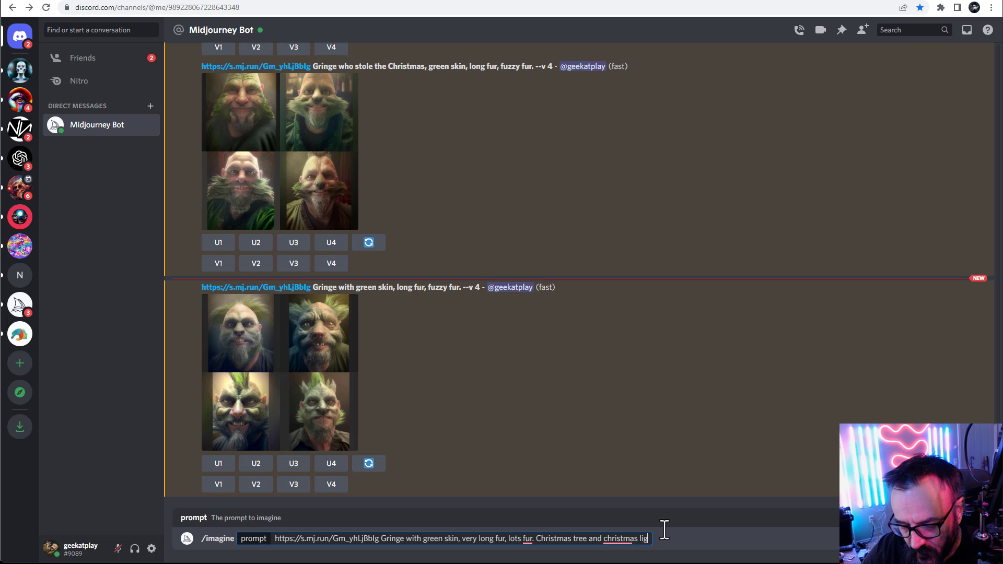
type("hts in the backgrou")
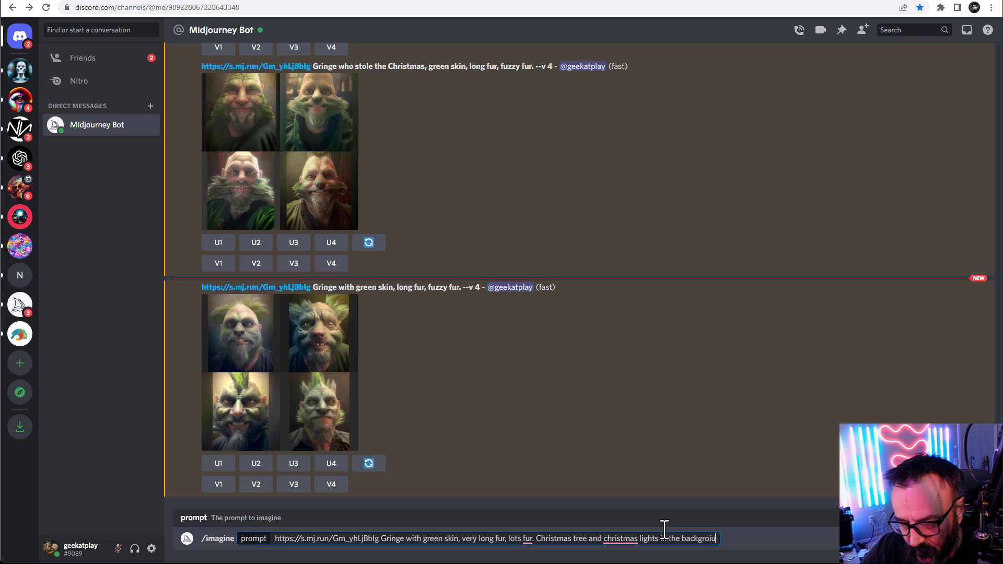
key("BackSpace")
type("und")
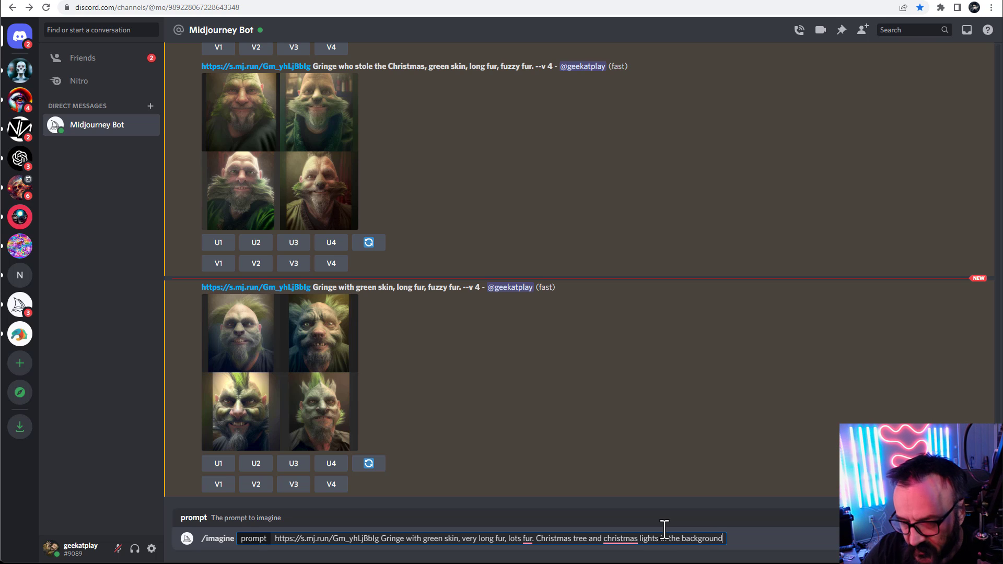
right_click(619, 538)
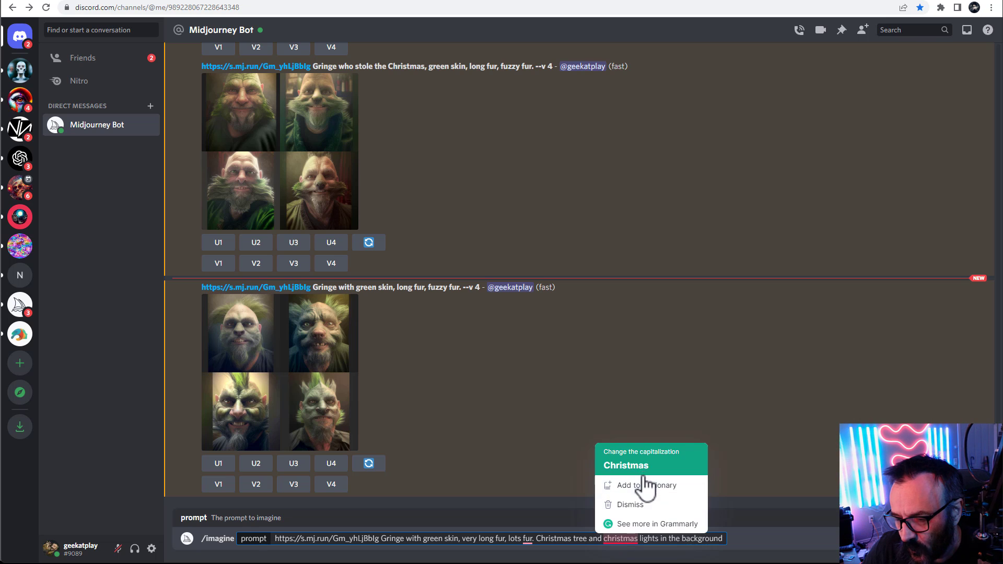
key("Escape")
left_click(701, 516)
left_click(729, 541)
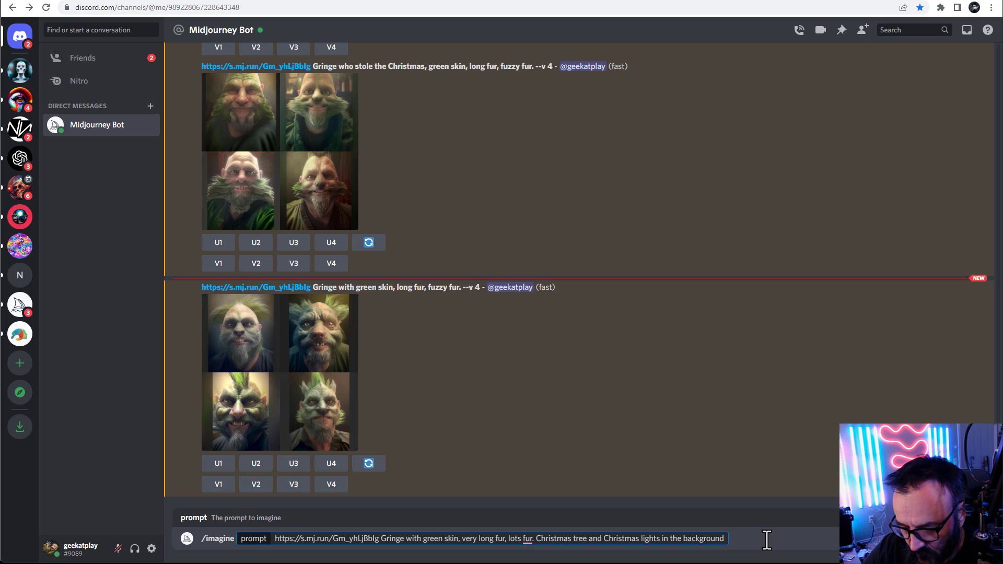
key("Return")
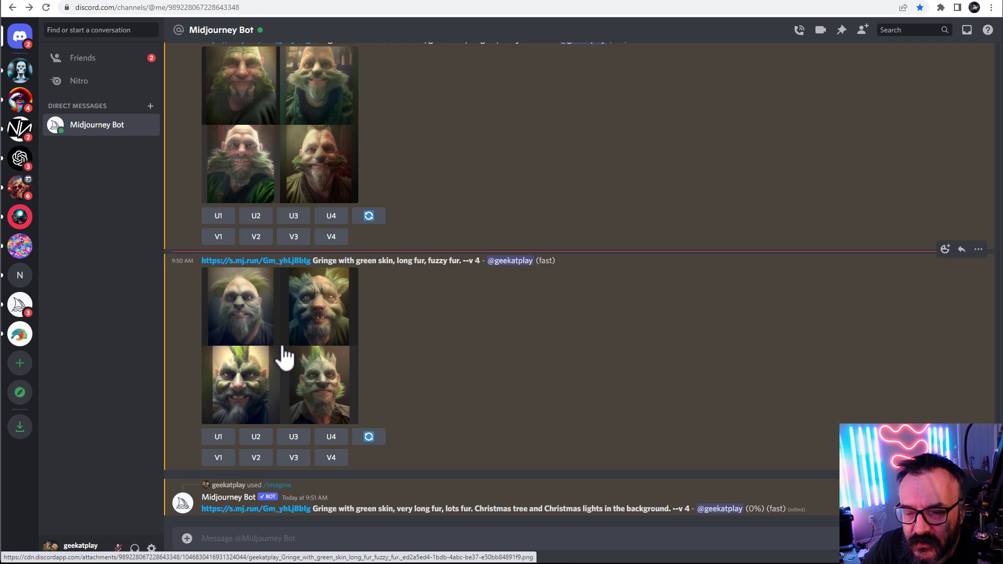
Enlarge and compare the earlier Gringe grids with the new Christmas-background result grid
left_click(302, 161)
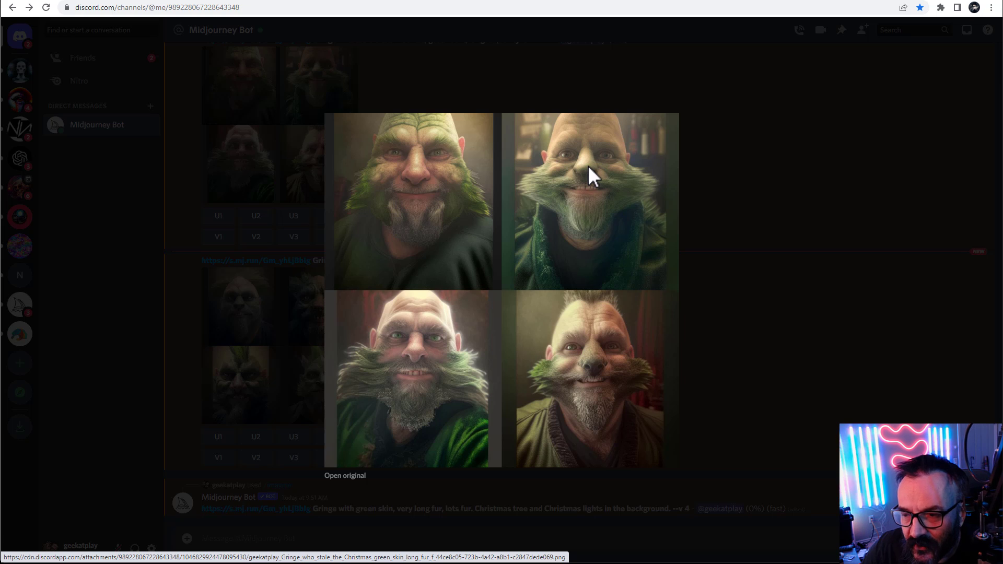
left_click(729, 283)
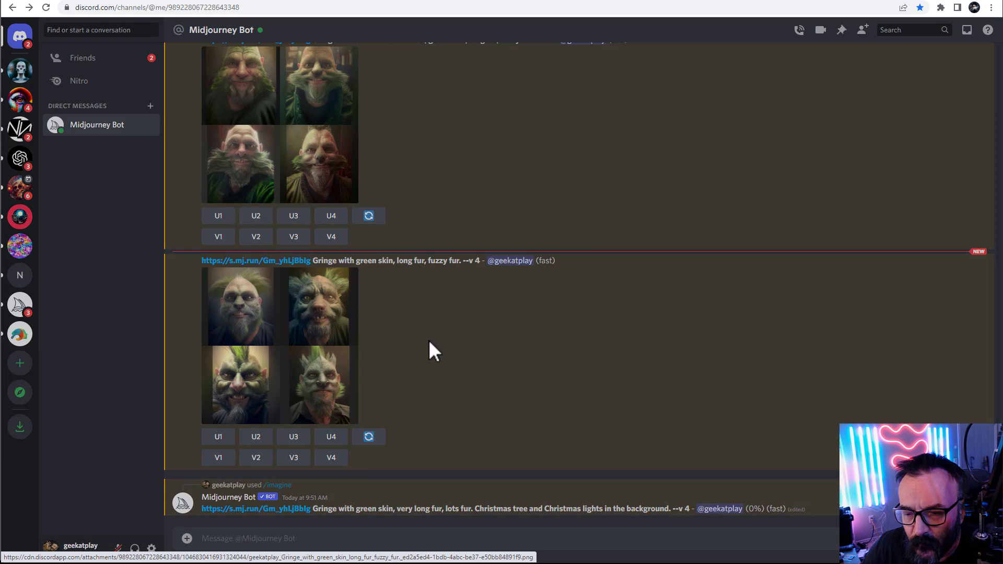
left_click(327, 317)
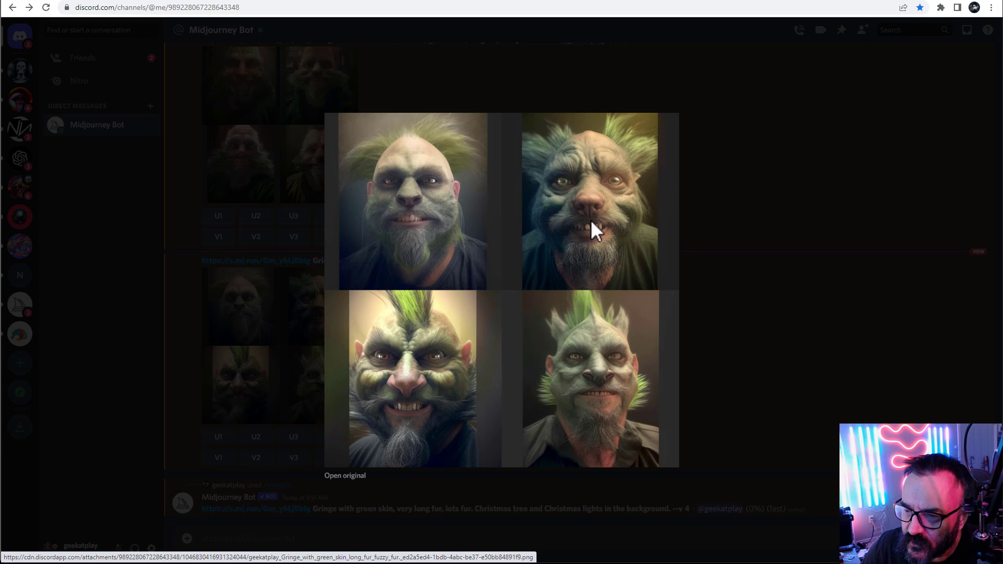
left_click(778, 273)
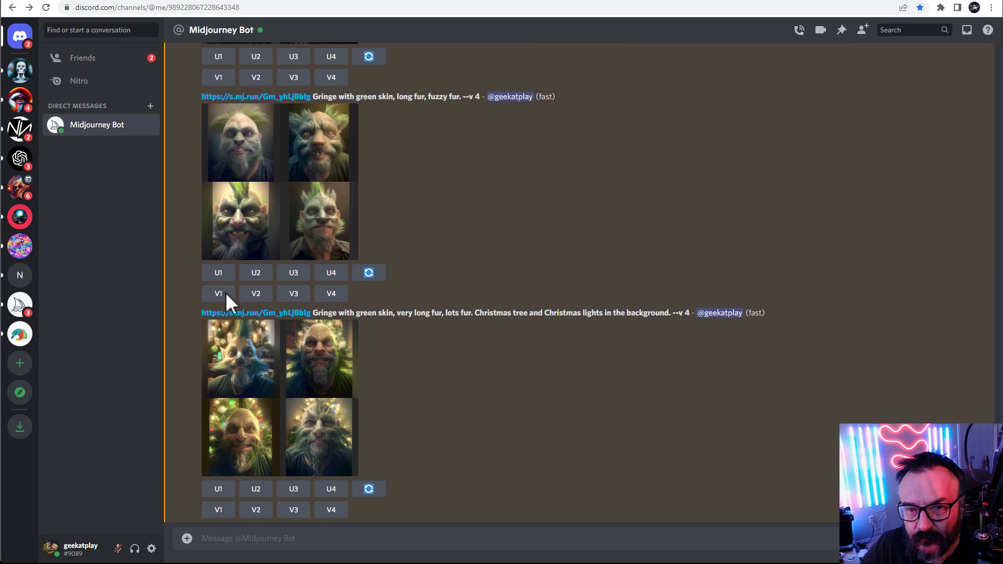
left_click(300, 409)
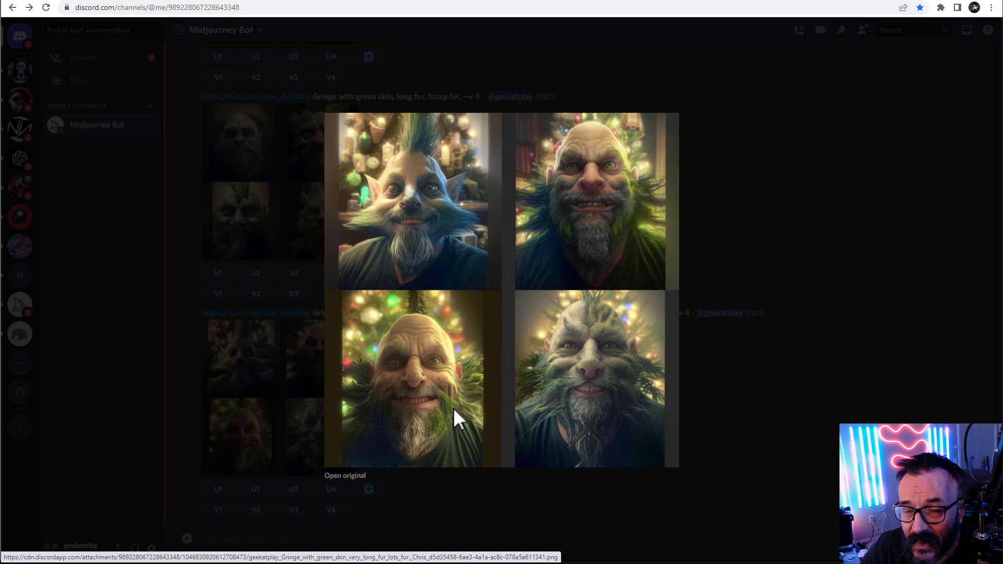
left_click(735, 397)
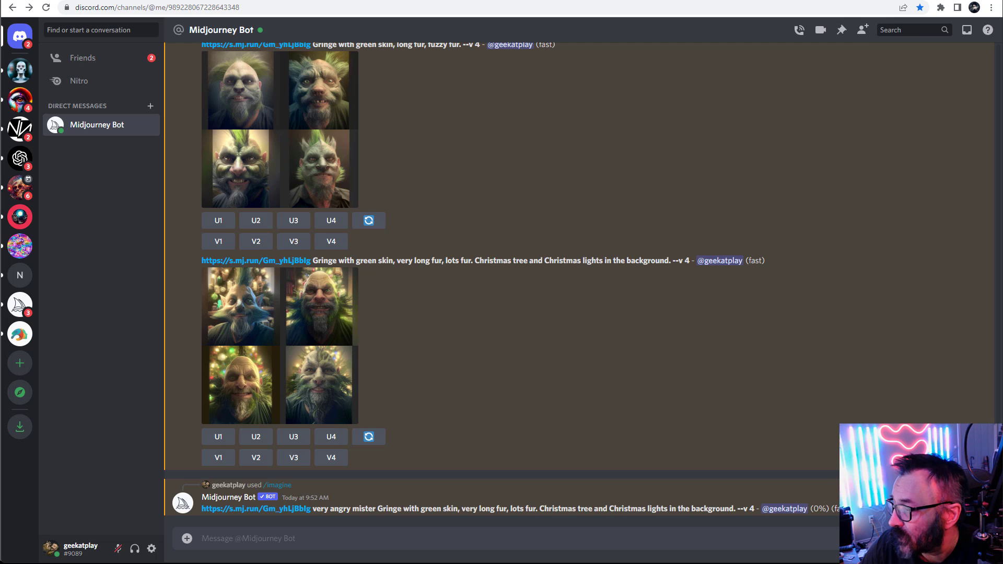
Upload a black-and-white portrait photo to the bot chat, then enlarge it and copy its image address
left_click_drag(732, 425, 562, 327)
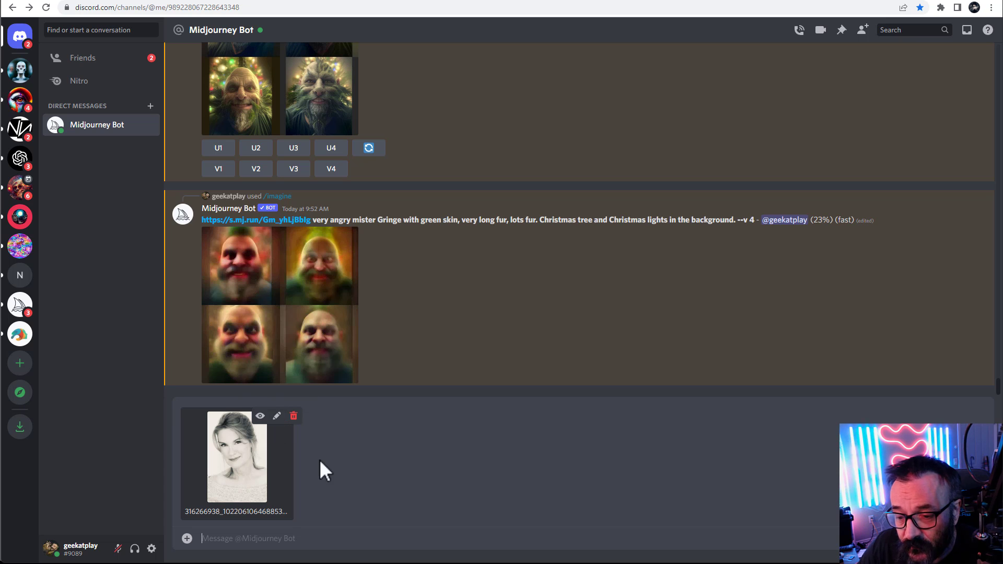
key("Return")
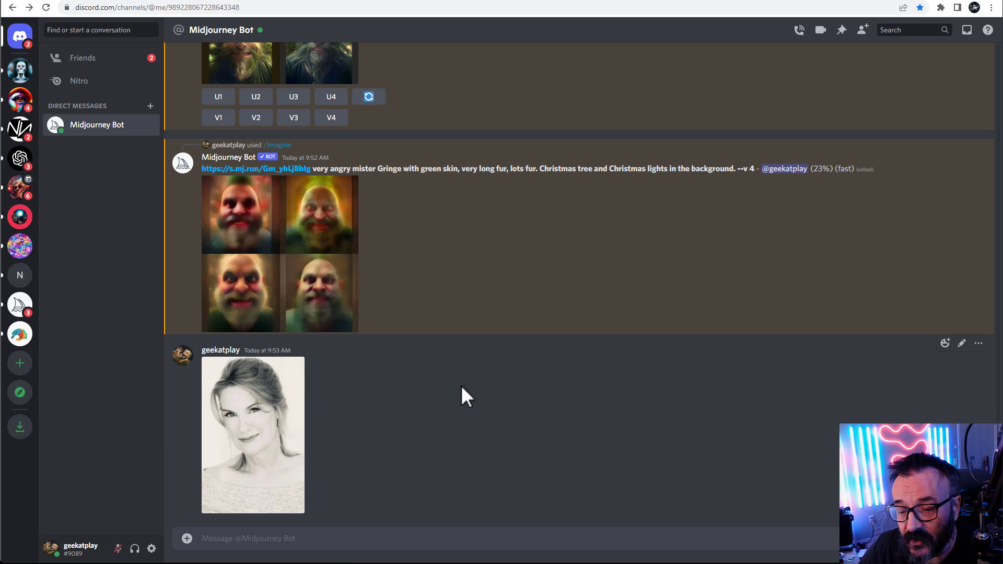
left_click(266, 441)
right_click(463, 226)
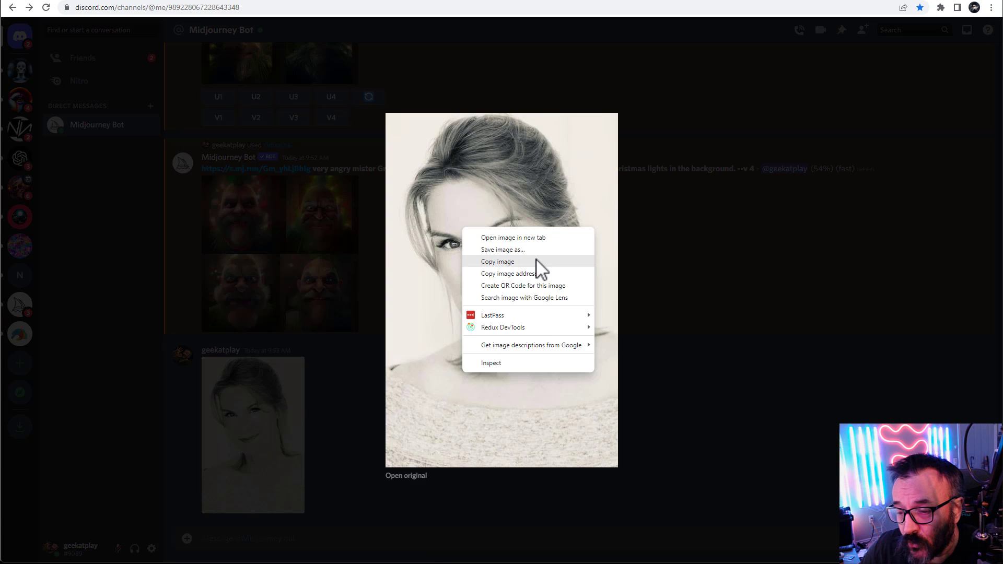
left_click(533, 273)
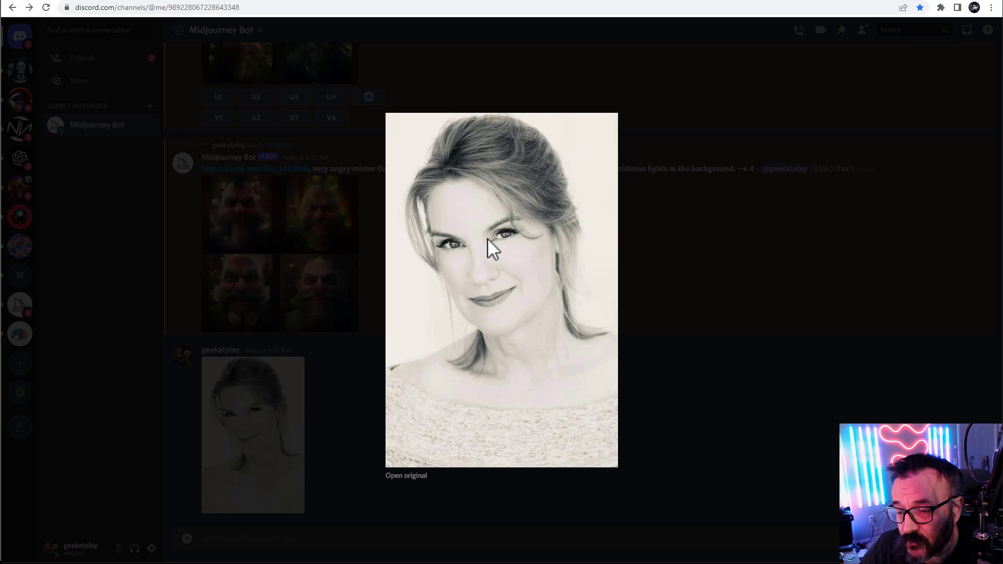
Submit an /imagine prompt with the pasted photo URL followed by "a most beautiful Disney Princess."
left_click(319, 538)
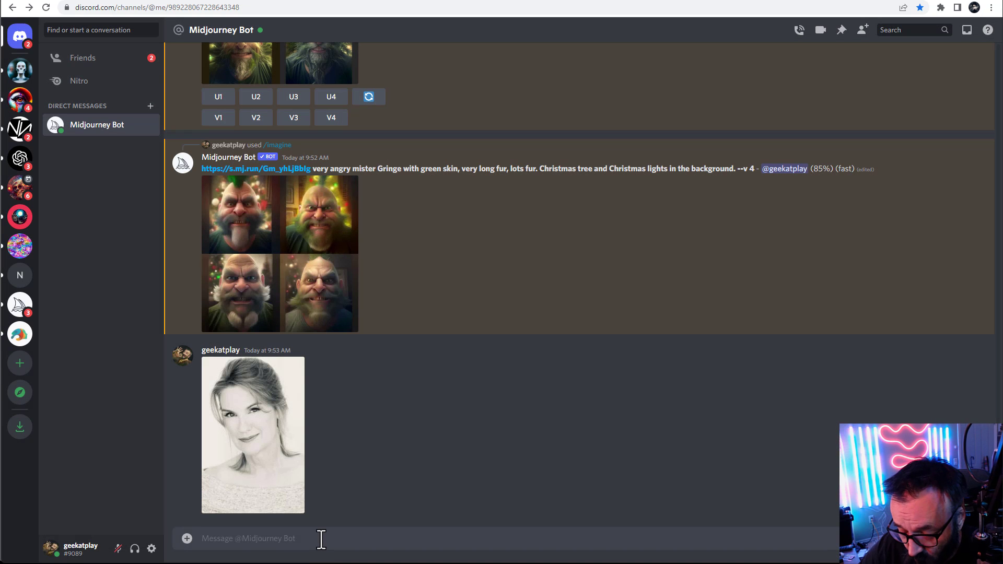
type("/im")
key("Tab")
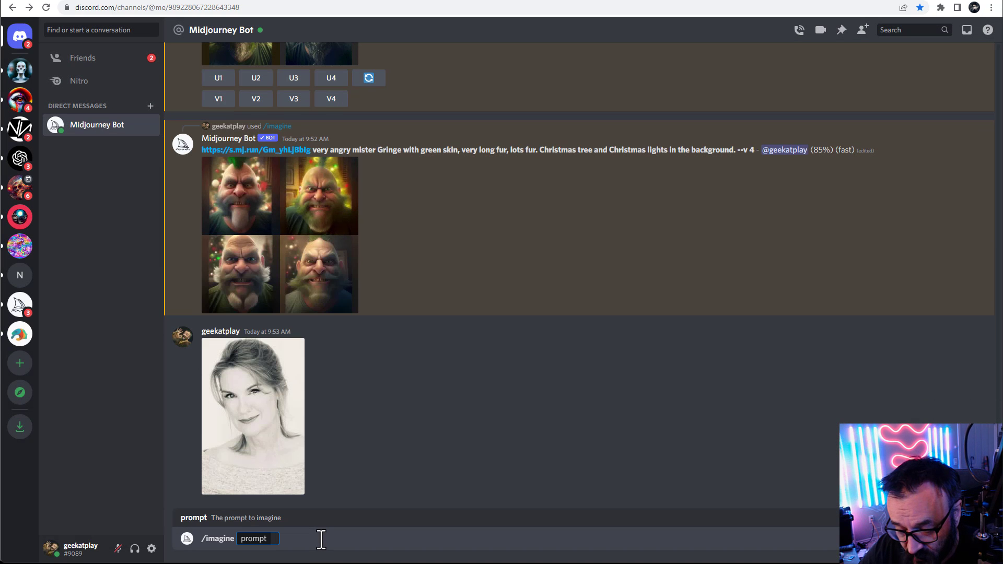
key("ctrl+v")
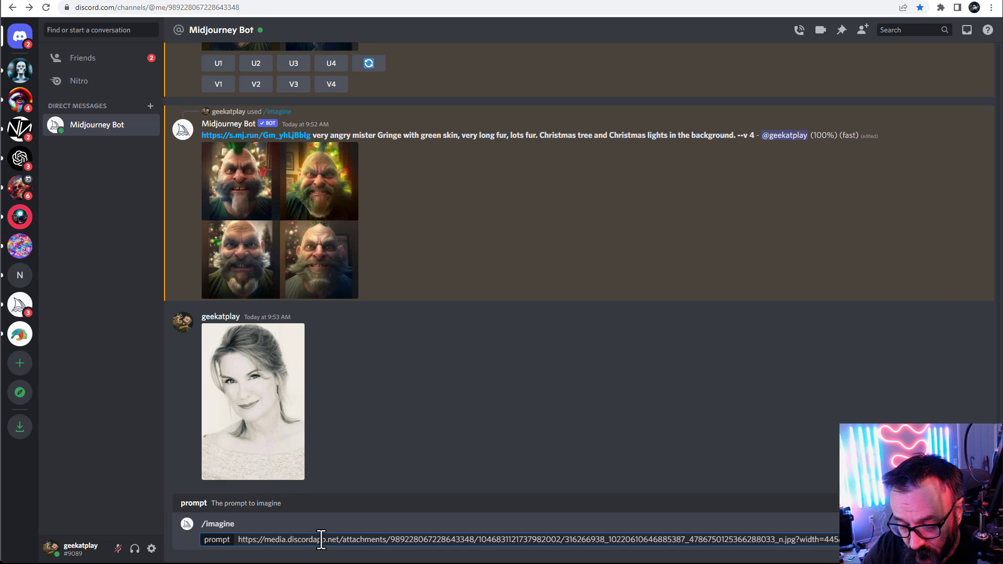
type("Disney")
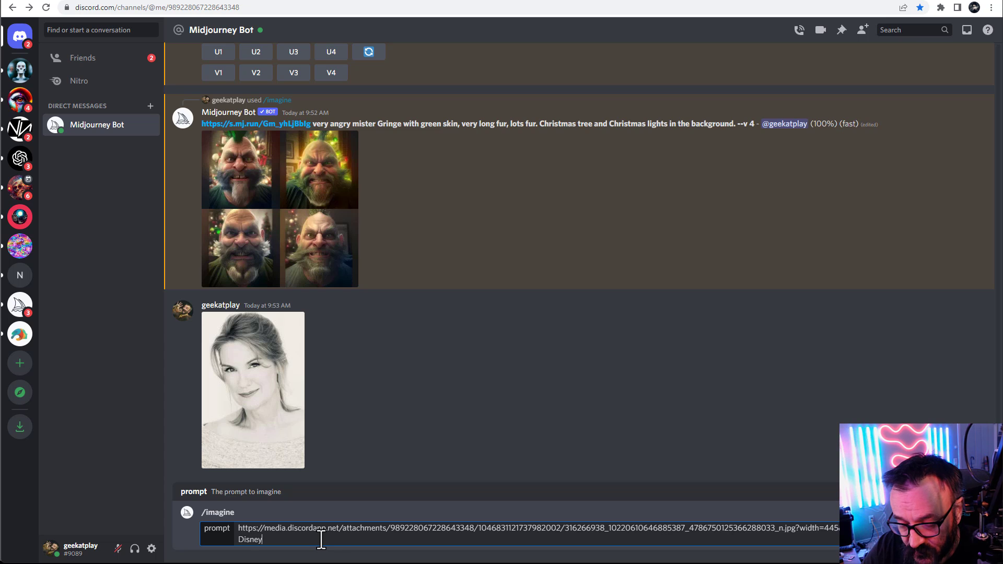
type(" Princess.")
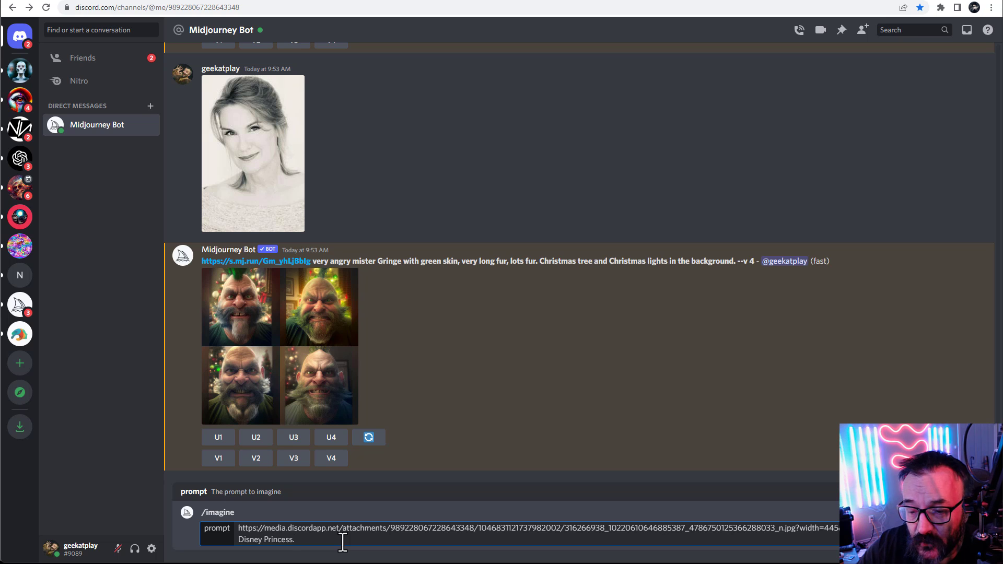
key("Return")
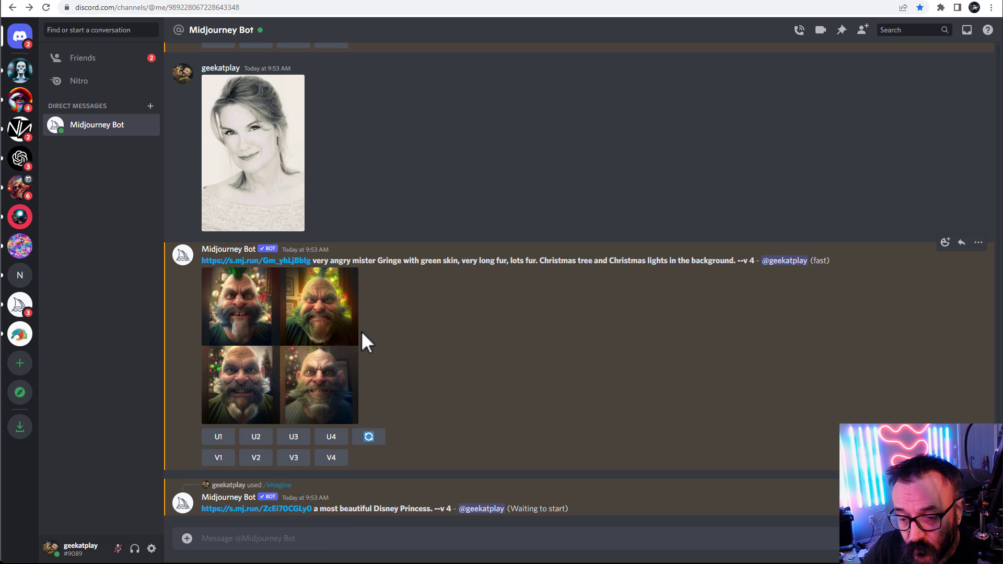
Enlarge the angry Gringe result grid and review the chat for the new Disney Princess result
left_click(293, 329)
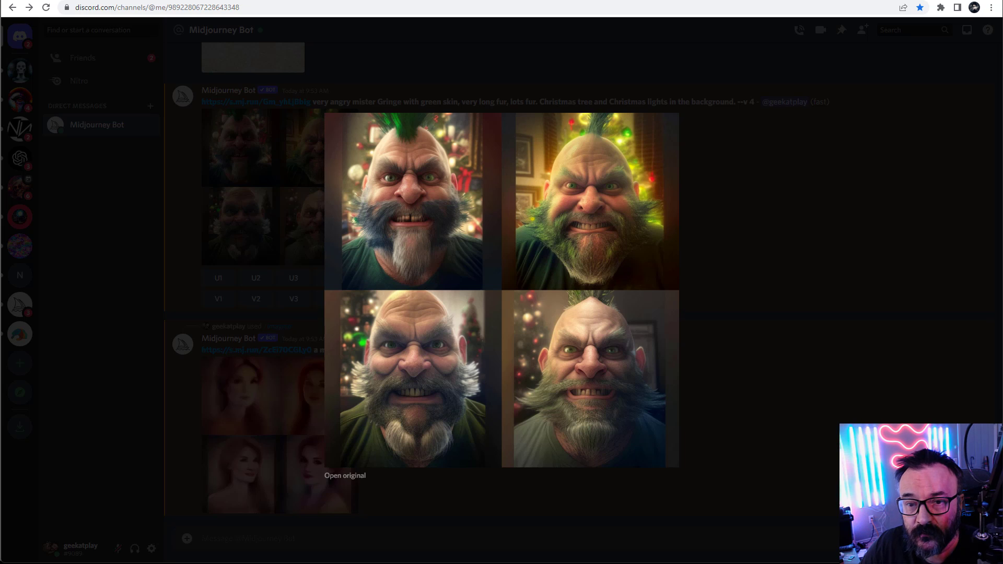
key("Escape")
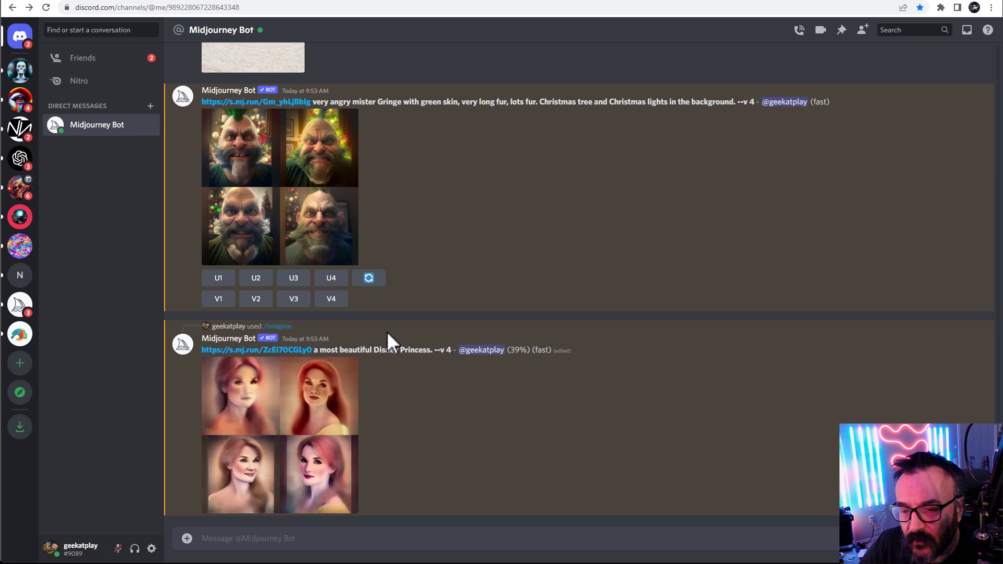
scroll(408, 308, "up", 5)
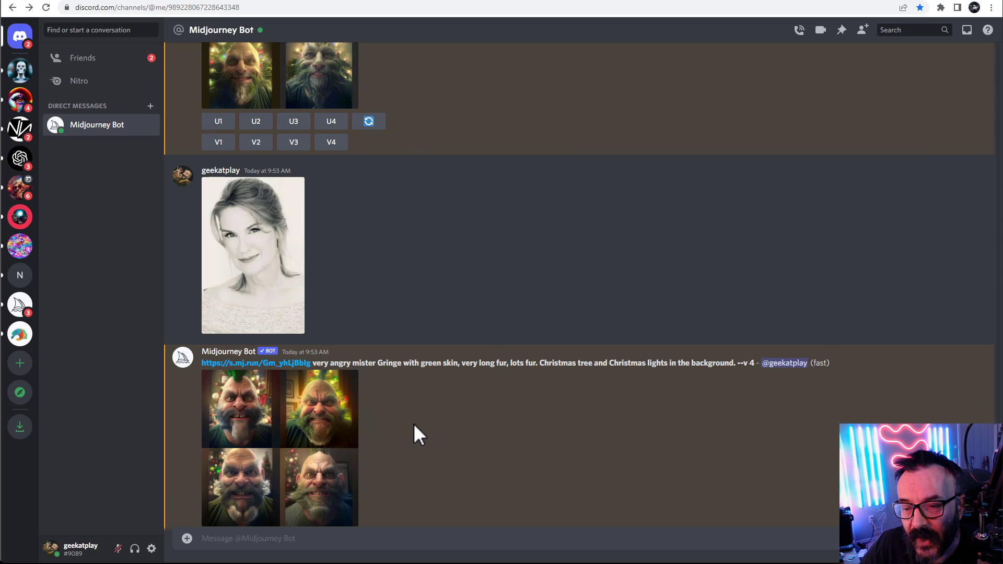
scroll(414, 424, "down", 5)
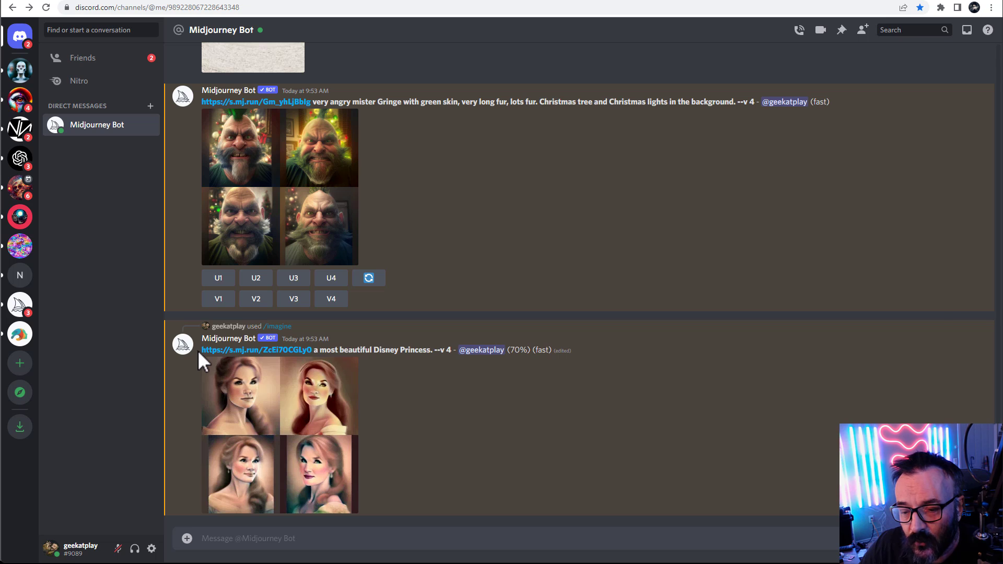
Copy the Disney Princess prompt text and paste it into a new /imagine command
left_click_drag(199, 350, 433, 350)
key("ctrl+c")
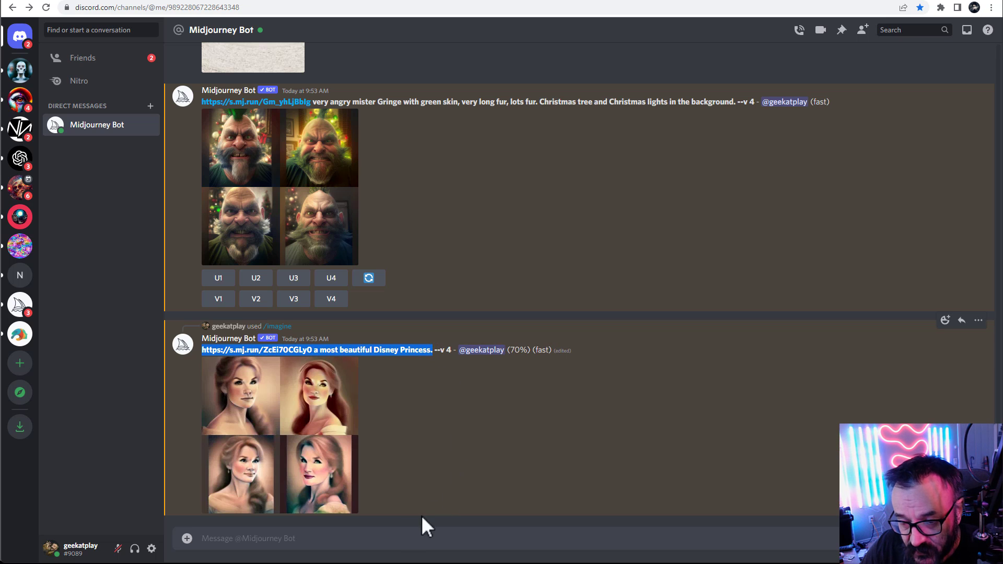
left_click(401, 535)
type("/im")
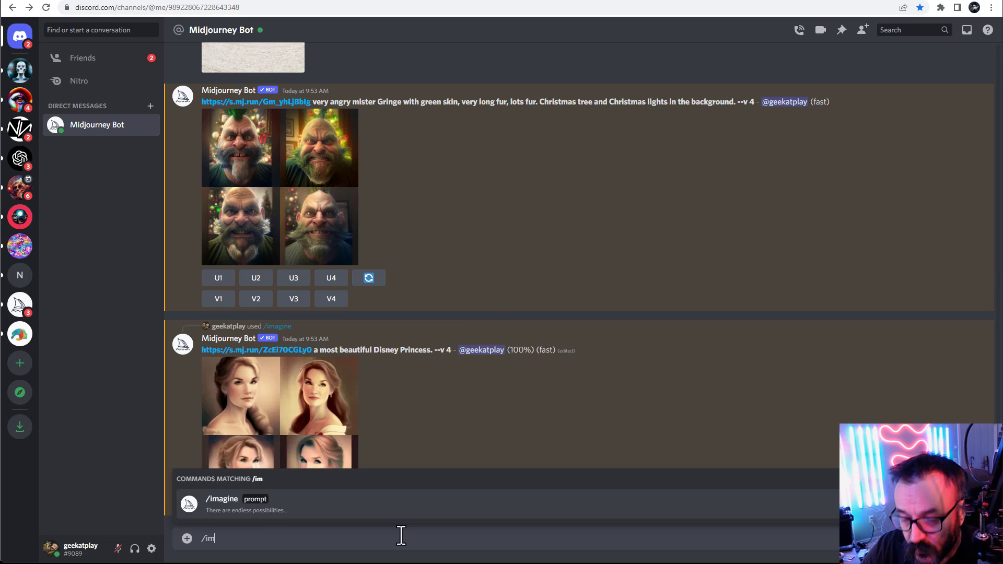
key("Tab")
key("ctrl+v")
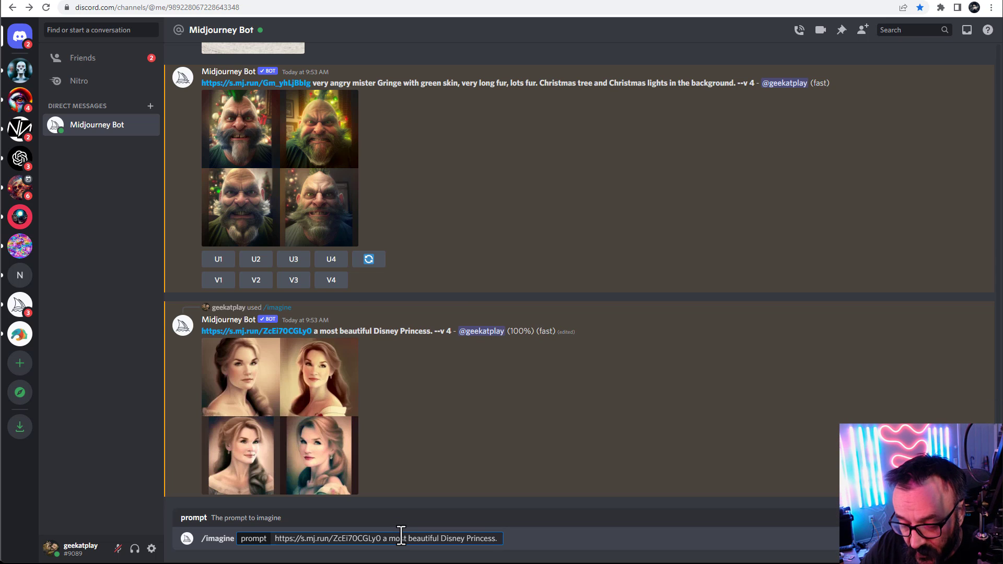
Append "vivid colors. enchanted forest. golden hour" to the prompt, submit it, and enlarge the resulting grid
type("vi")
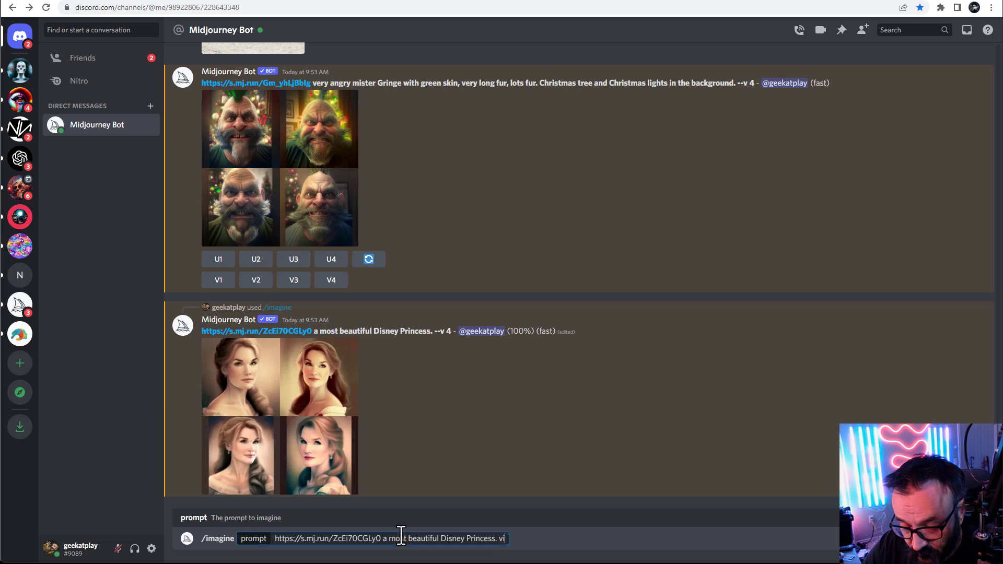
type("vid c olors")
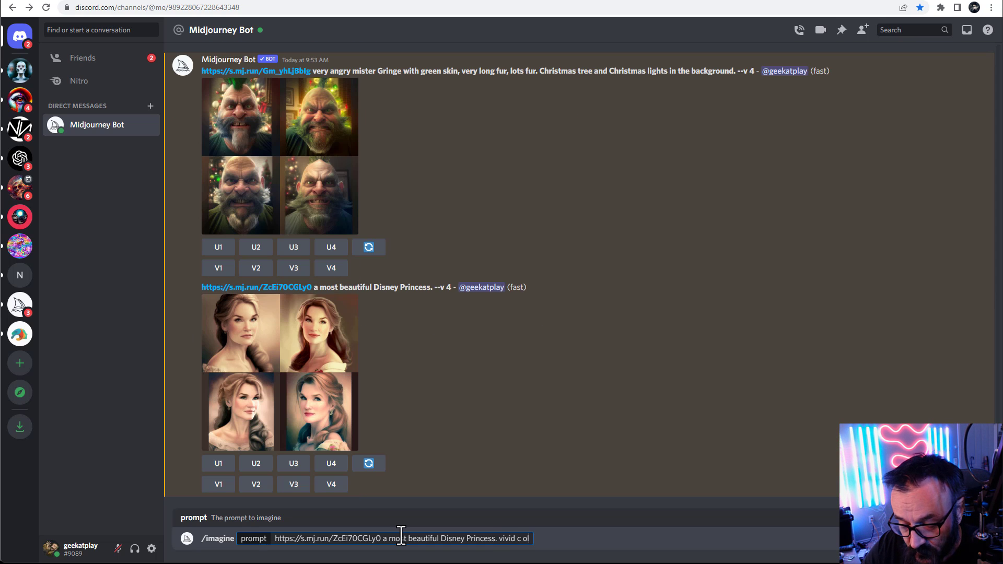
key("BackSpace")
key("BackSpace")
key("BackSpace")
key("BackSpace")
key("BackSpace")
key("BackSpace")
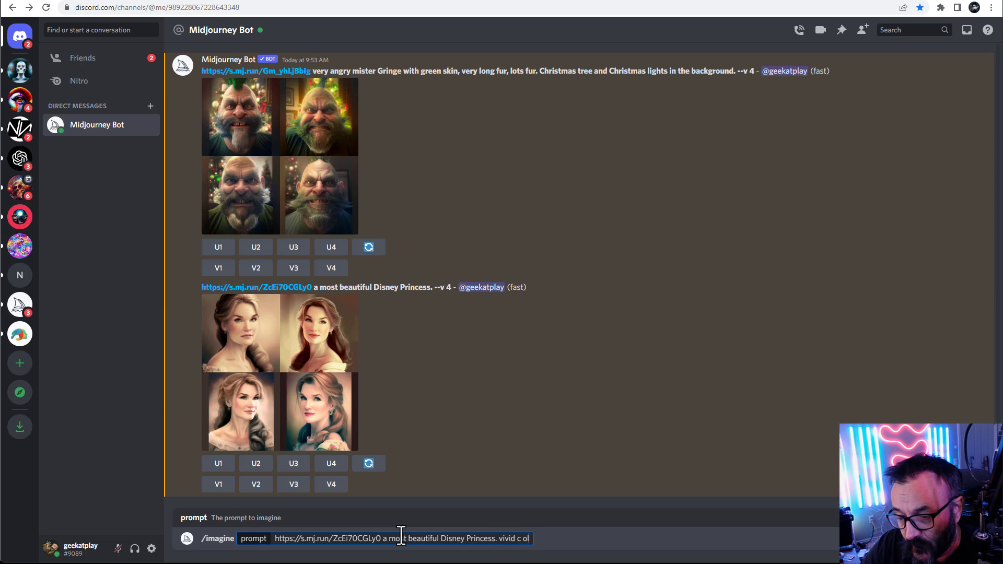
type("olors.")
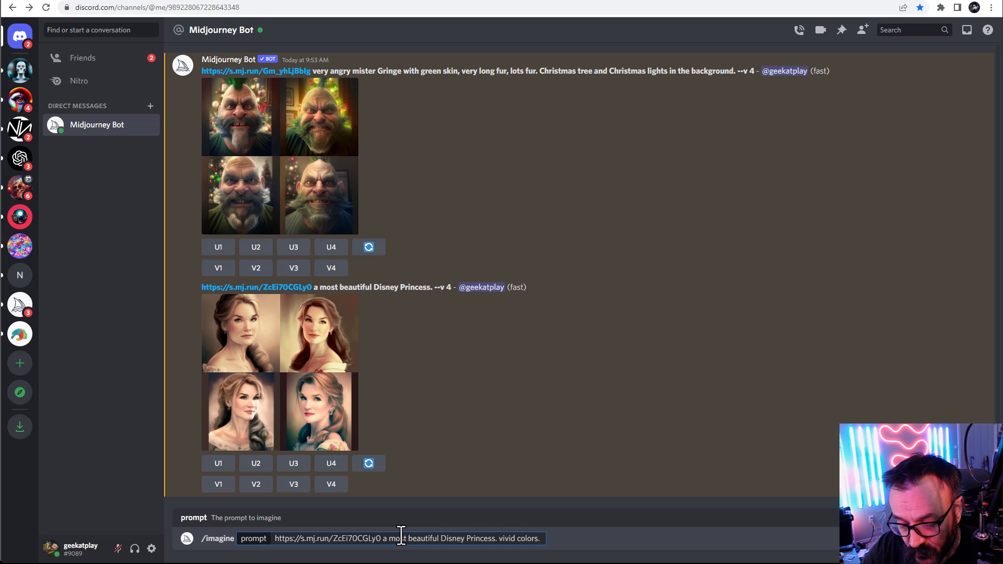
type("enc")
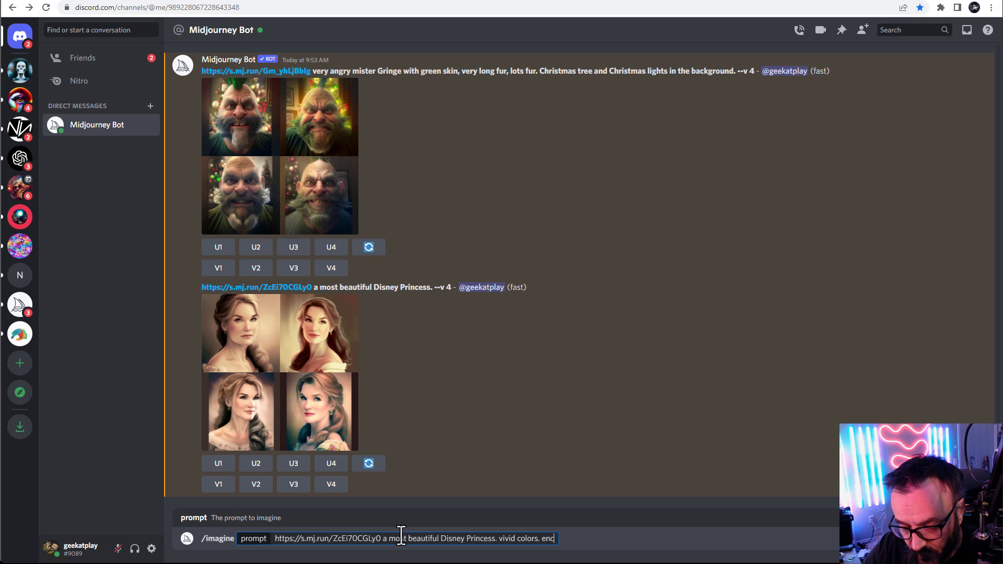
type("hanted ")
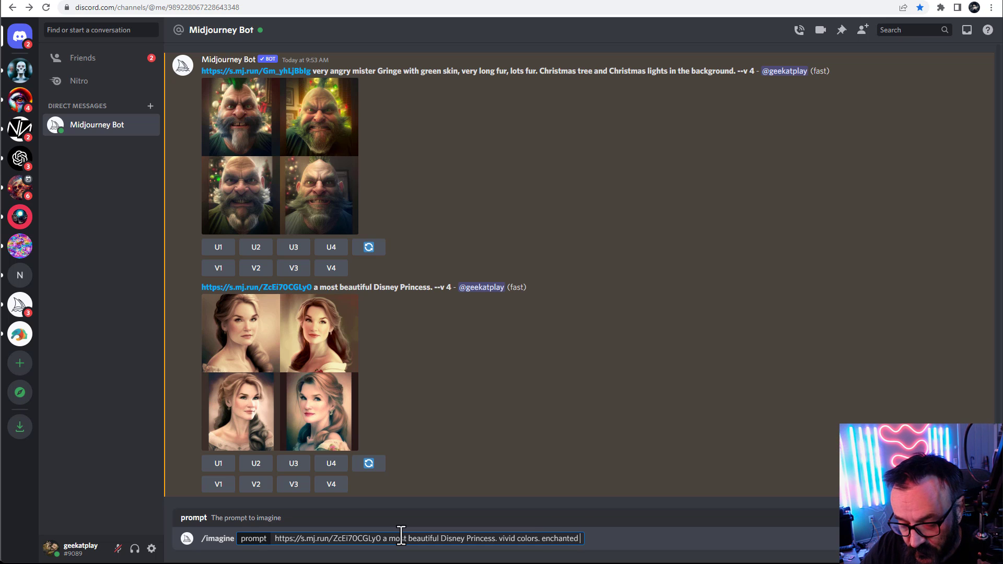
type("forest. ")
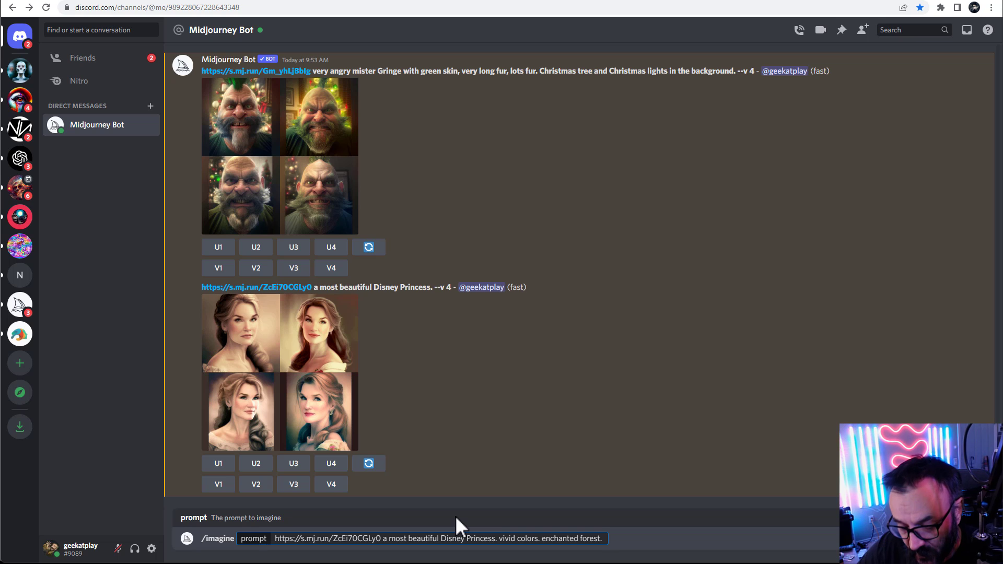
type("golden hour")
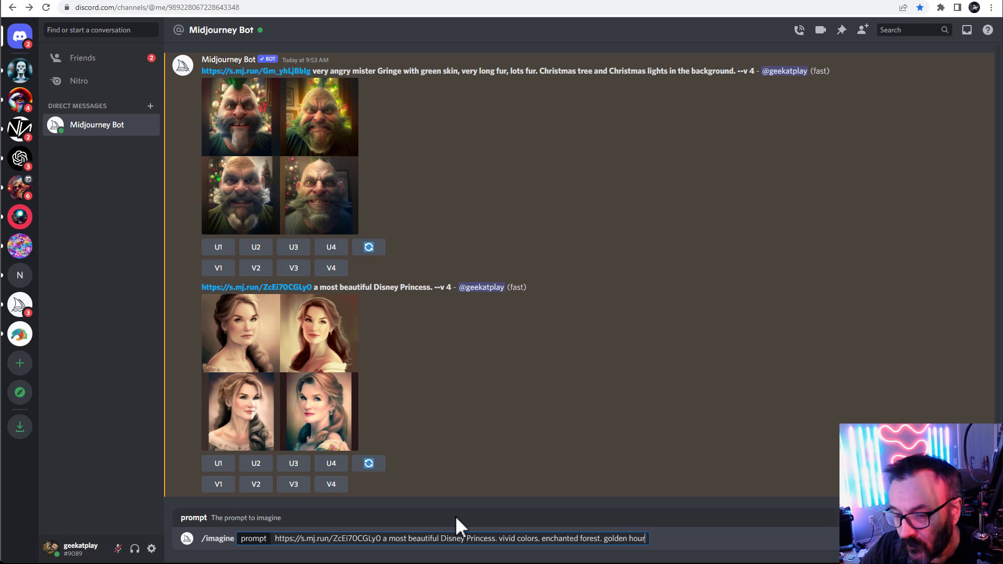
key("Return")
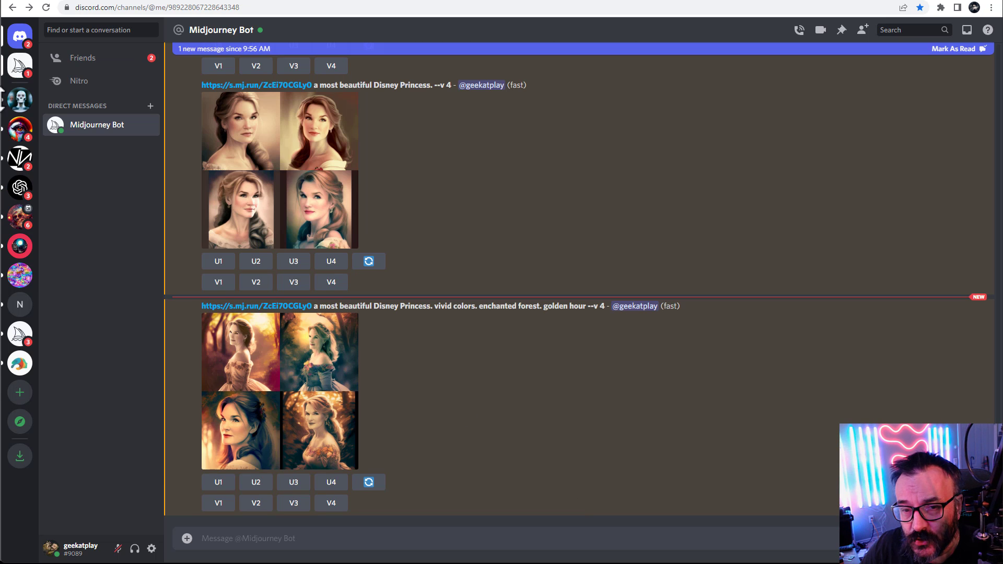
left_click(244, 363)
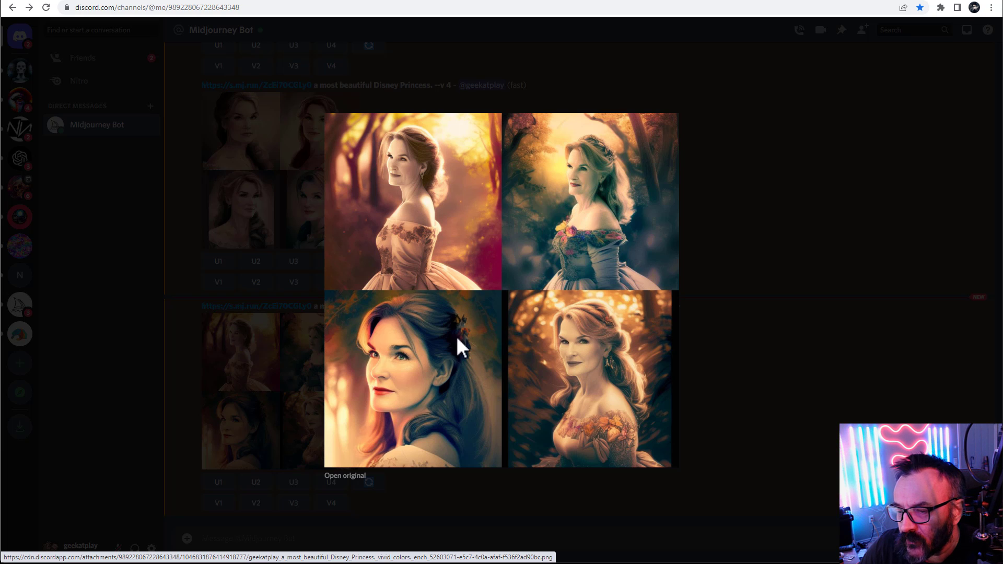
left_click(753, 346)
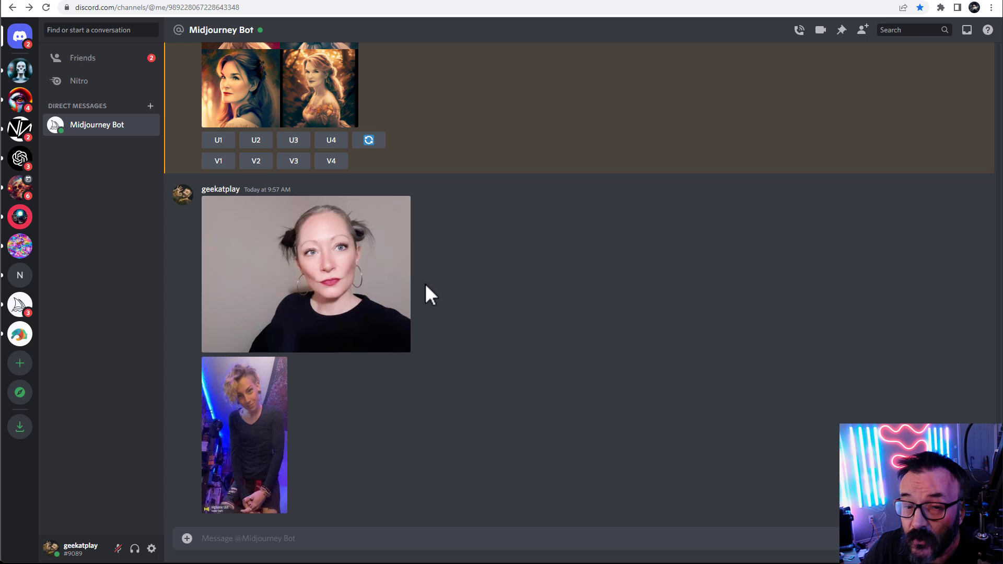
Enlarge the uploaded purple-lit portrait photo and copy its image address
left_click(283, 414)
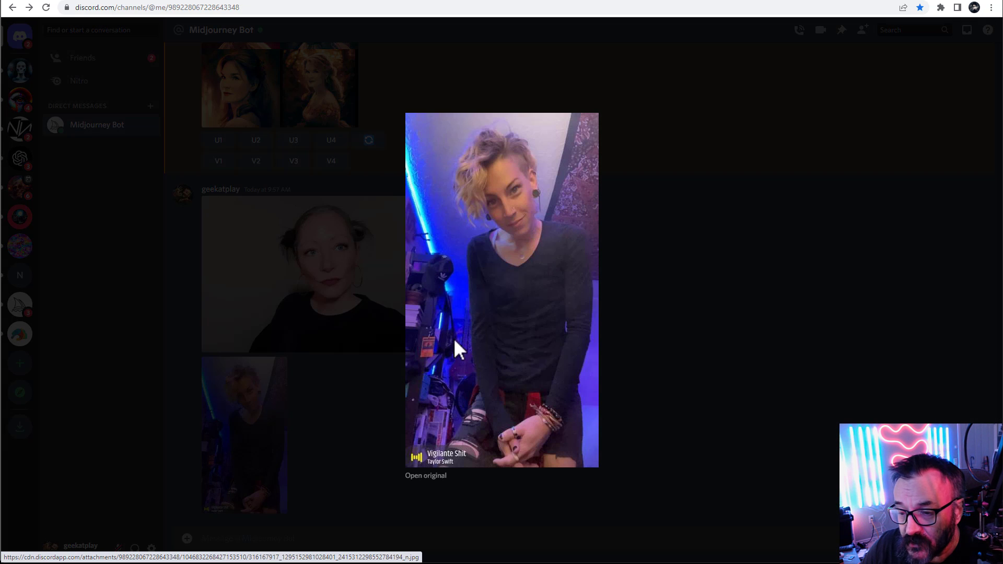
right_click(542, 264)
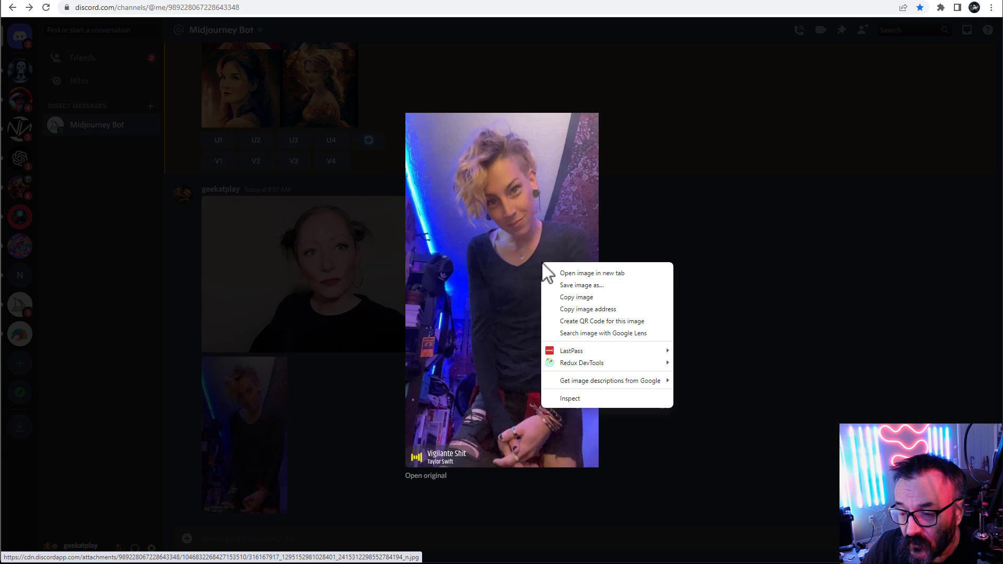
left_click(606, 309)
left_click(802, 293)
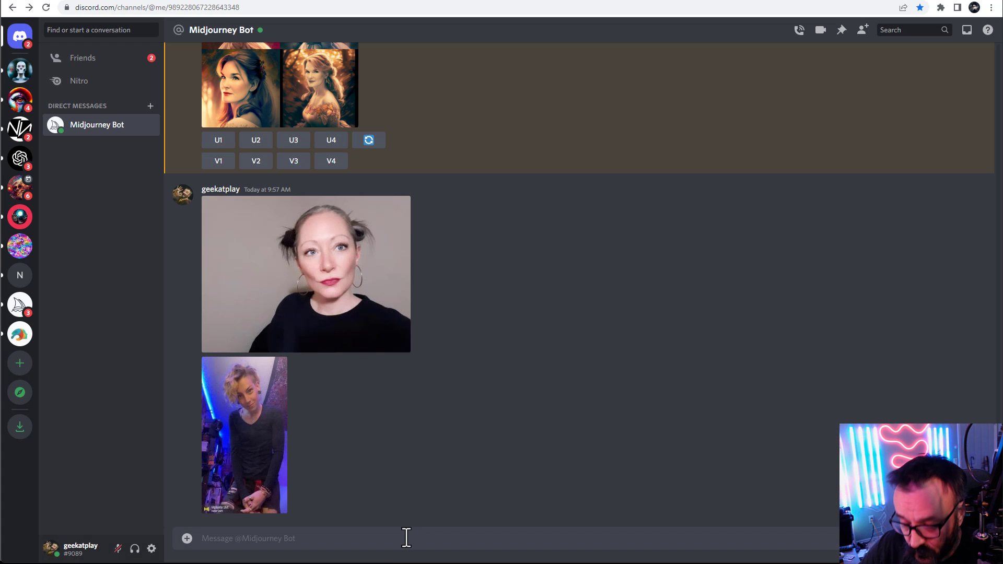
Submit an /imagine prompt with the pasted photo URL and "Cyberpunk city, narrow street, neon lights", then enlarge the result grid
type("/i")
key("Tab")
key("ctrl+v")
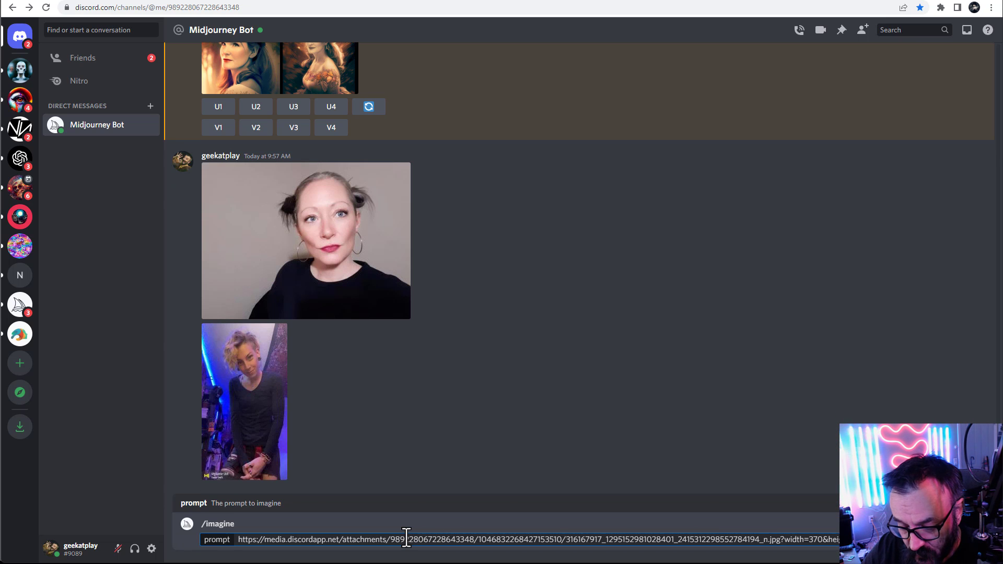
type("narrow street,")
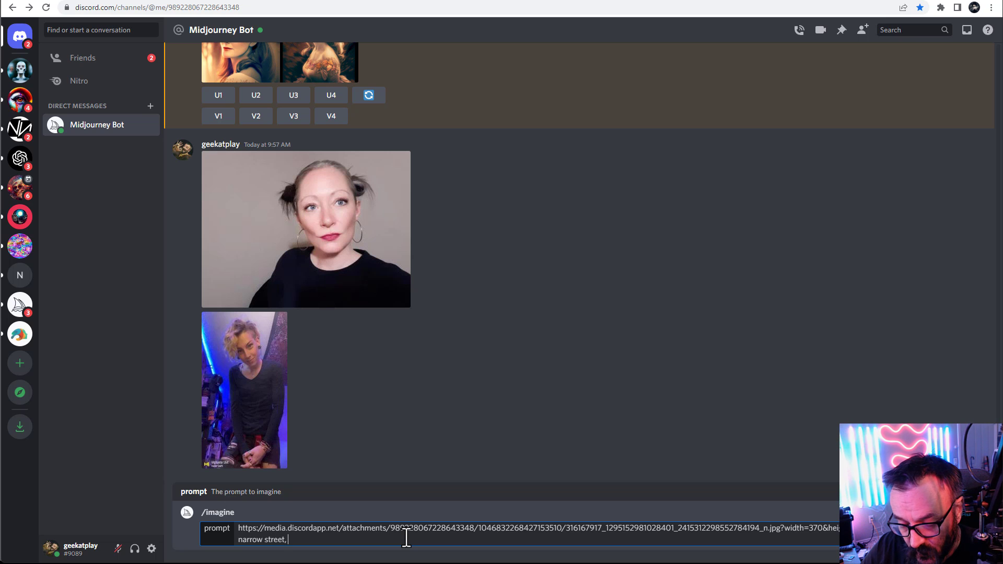
type(" neon lights")
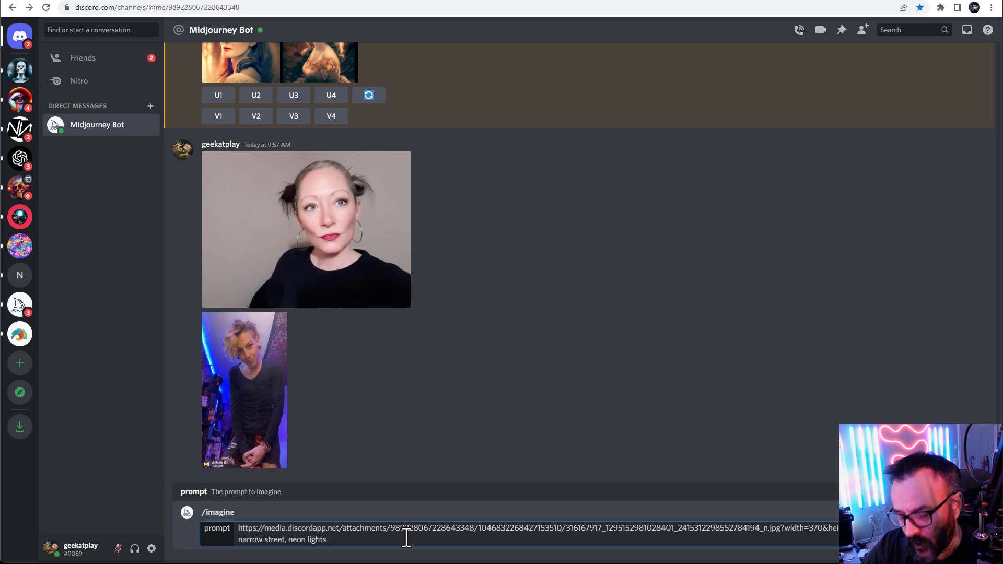
key("Return")
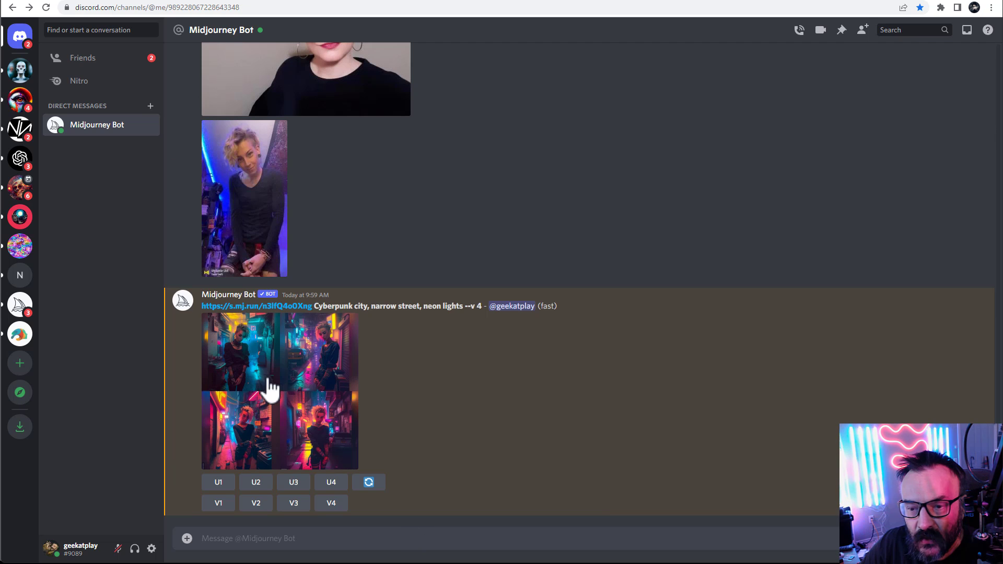
left_click(267, 387)
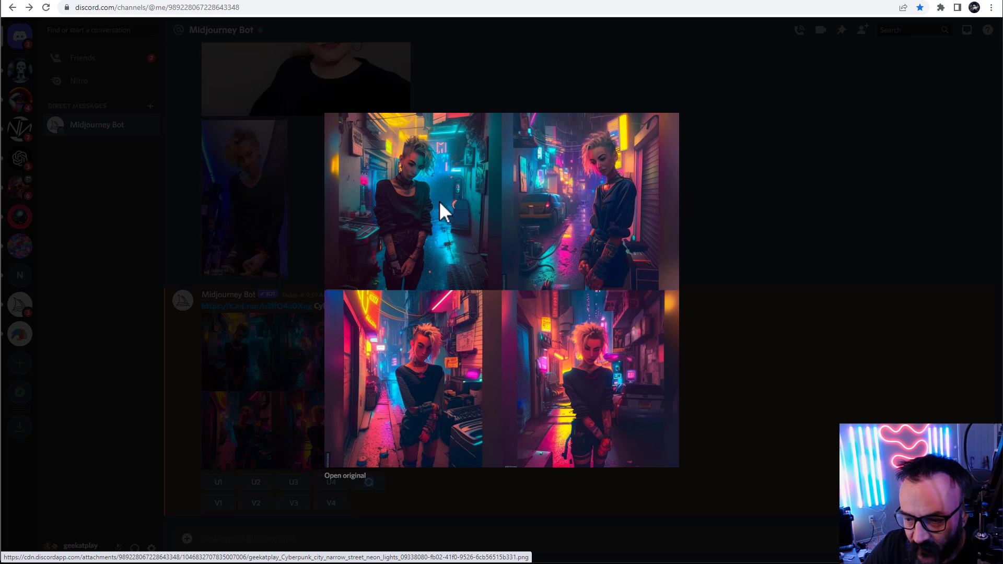
left_click(724, 351)
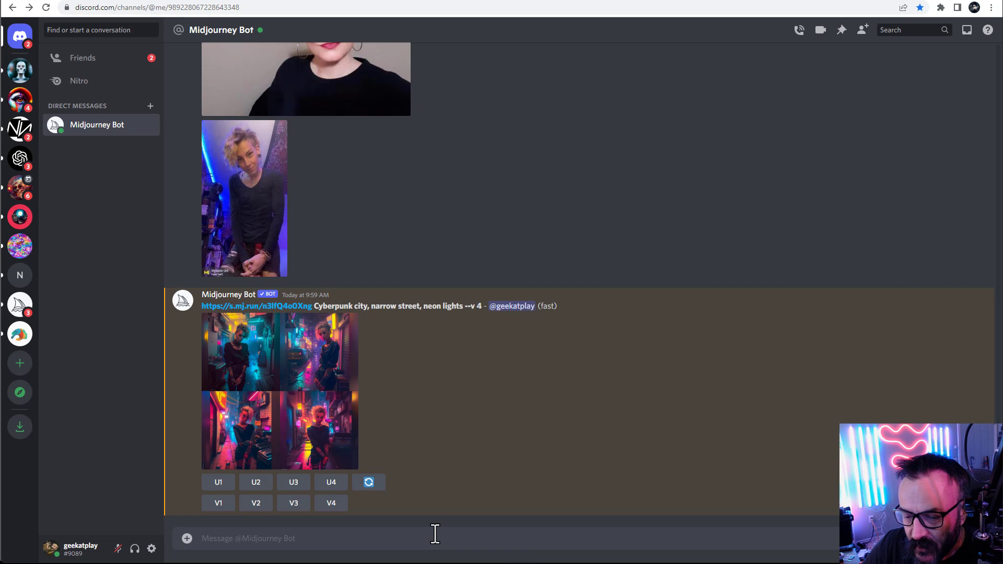
Resubmit the pasted cyberpunk prompt, stripped of the bot's message header, with "--ar 2:3" appended
type("/im")
key("Tab")
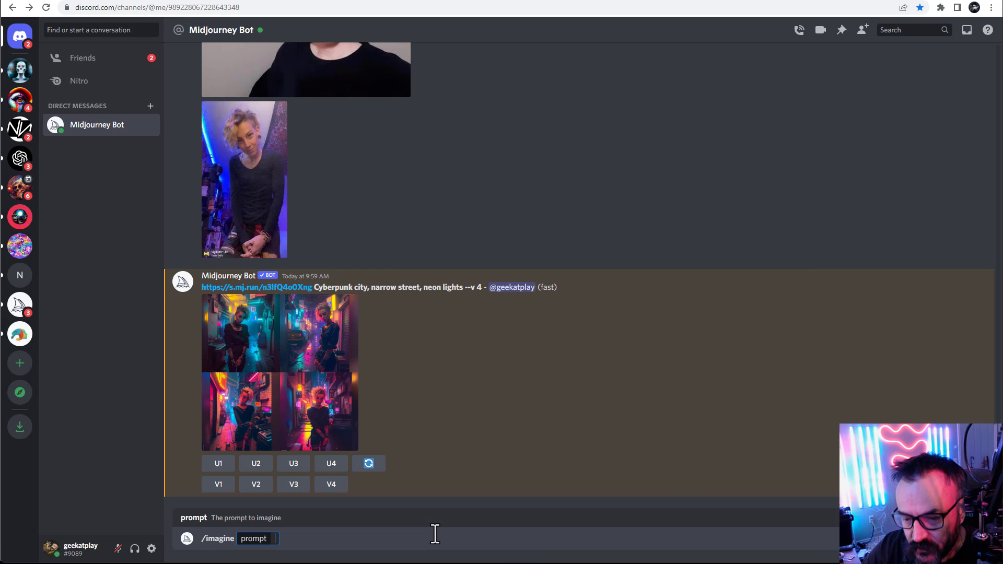
key("ctrl+v")
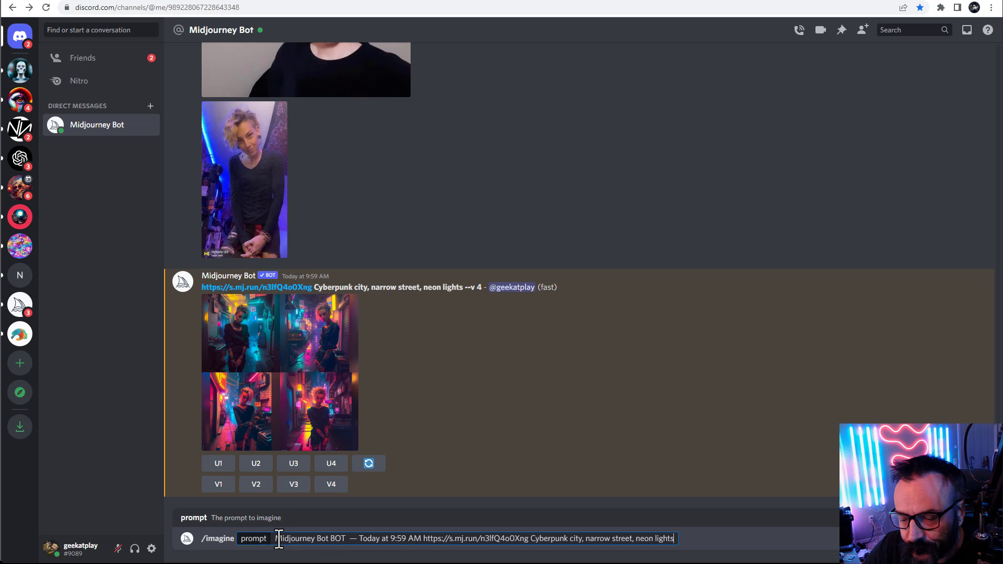
left_click_drag(279, 540, 422, 540)
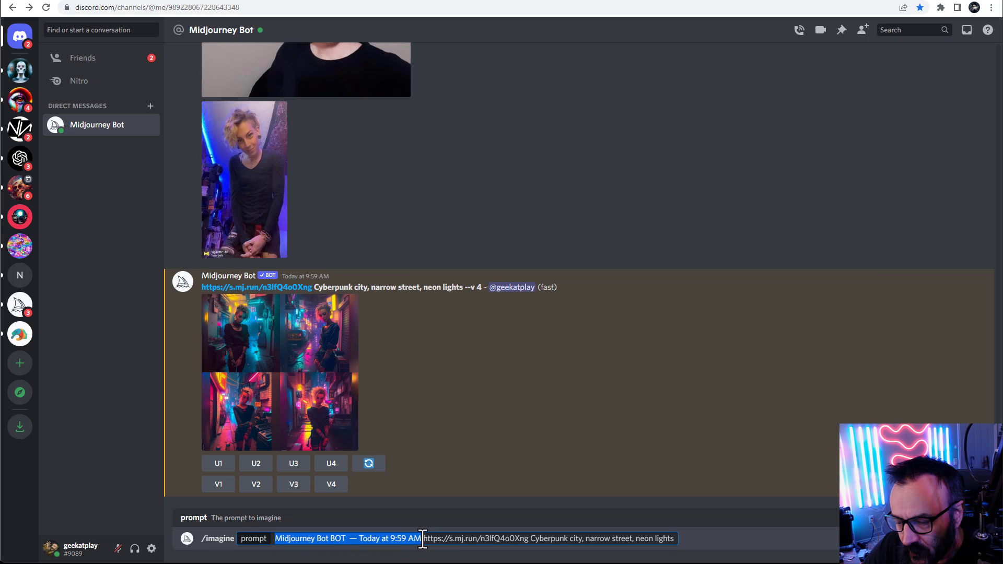
key("BackSpace")
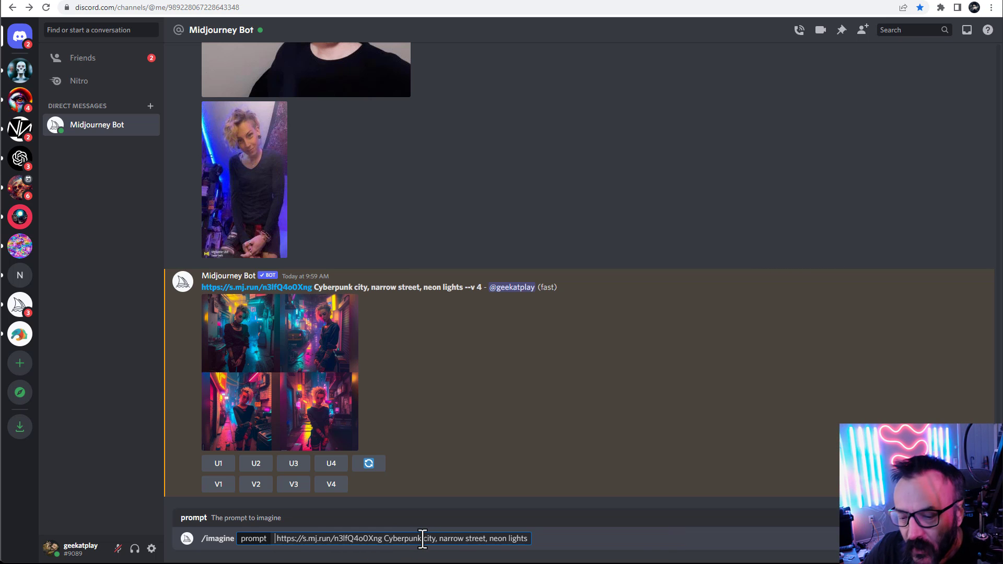
key("BackSpace")
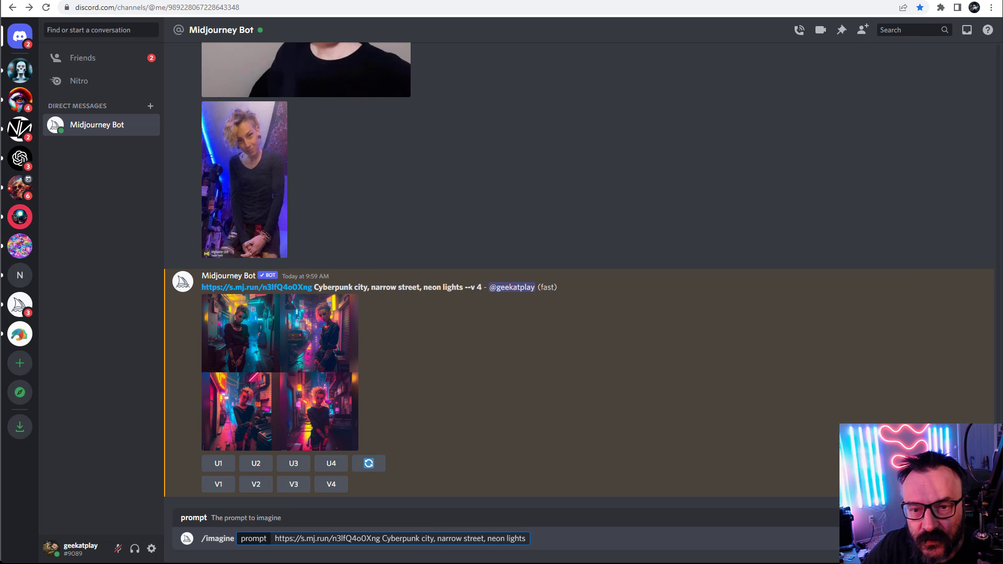
key("End")
type("--ar 2:3")
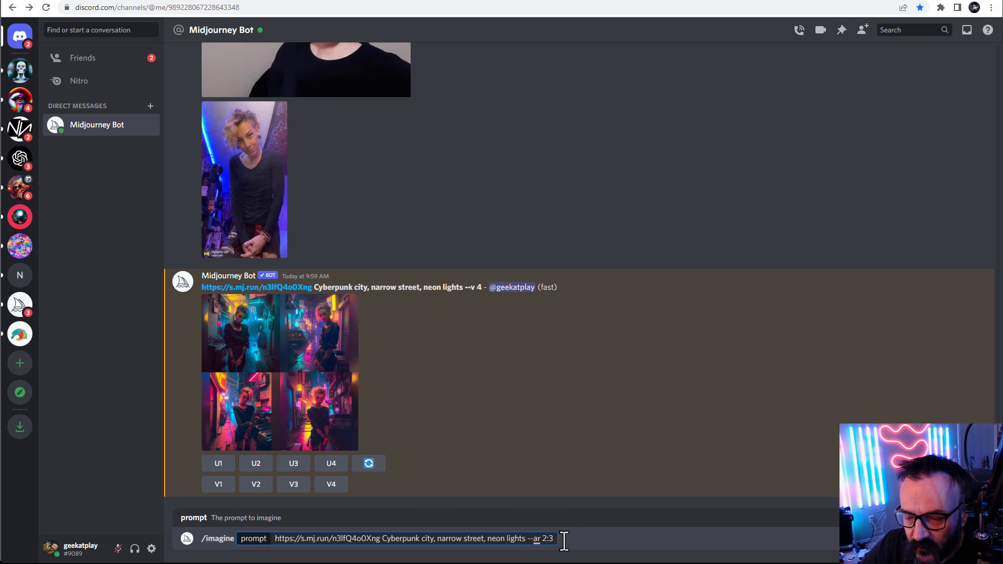
key("Return")
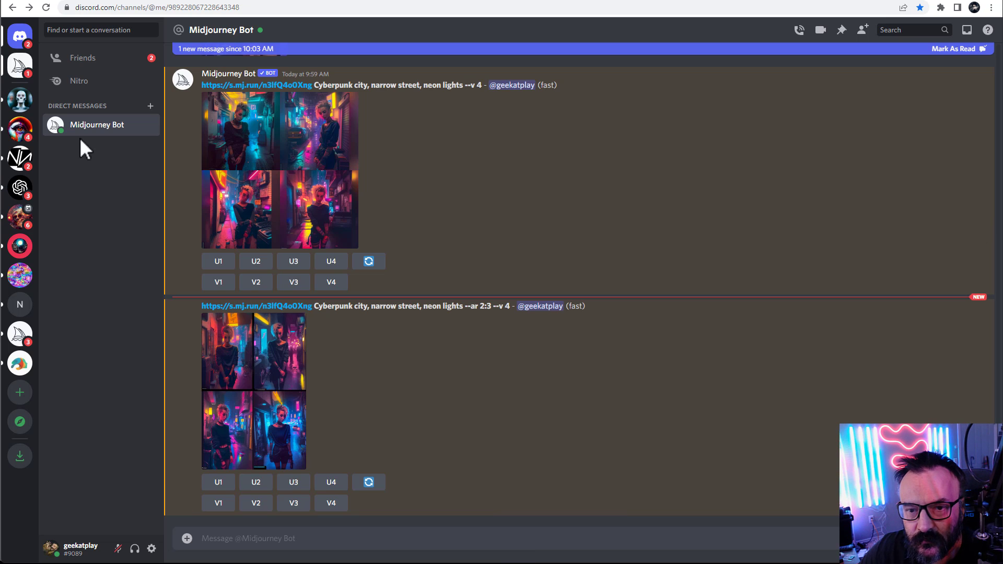
Enlarge the 2:3 cyberpunk result grid and compare it with the earlier square cyberpunk grid
left_click(289, 390)
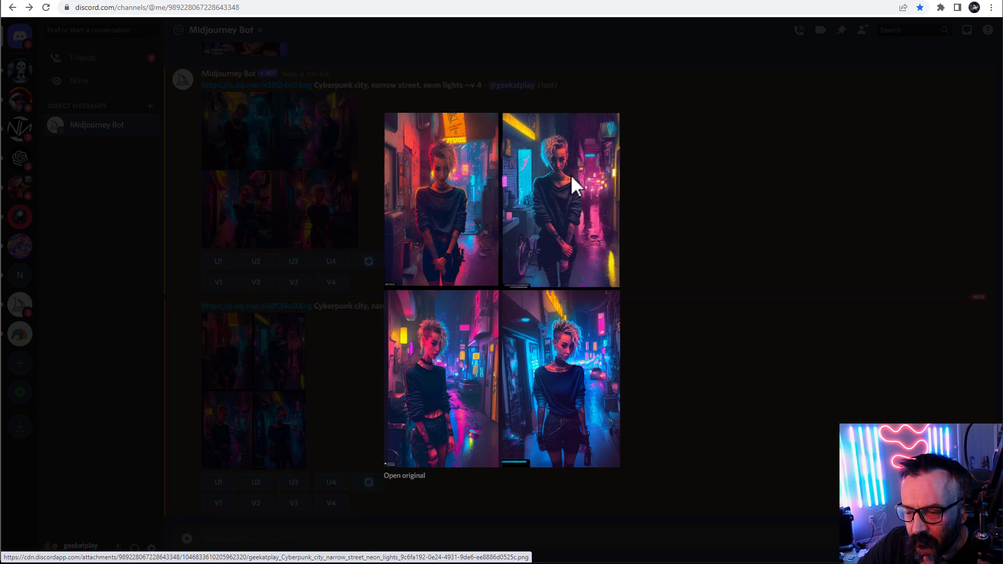
left_click(701, 216)
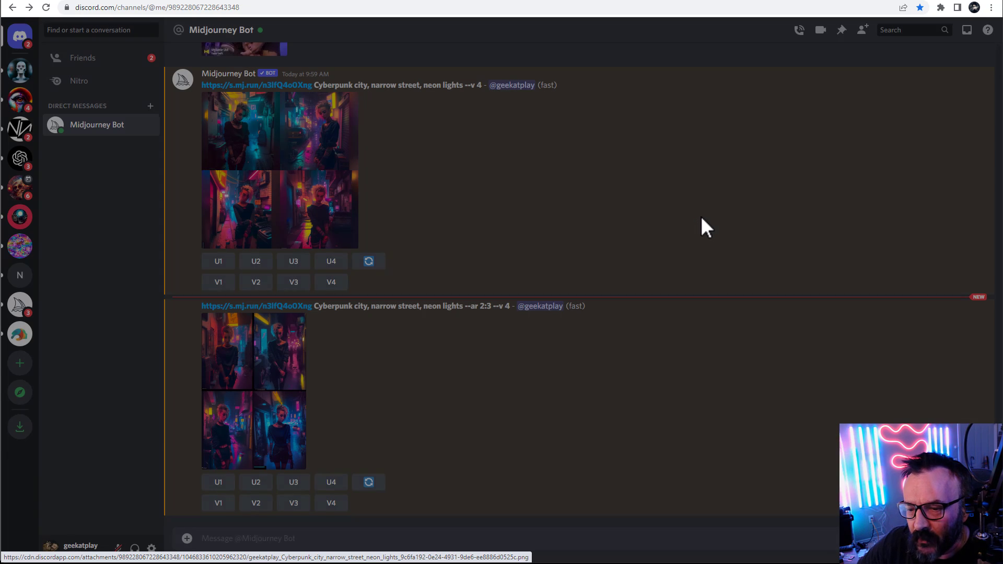
scroll(525, 284, "up", 3)
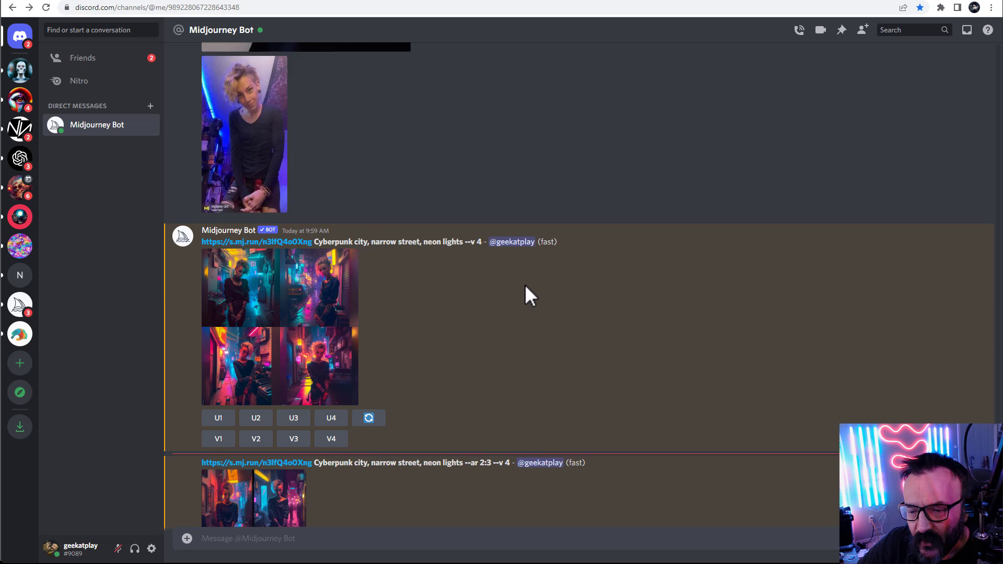
scroll(524, 285, "down", 3)
scroll(524, 284, "up", 3)
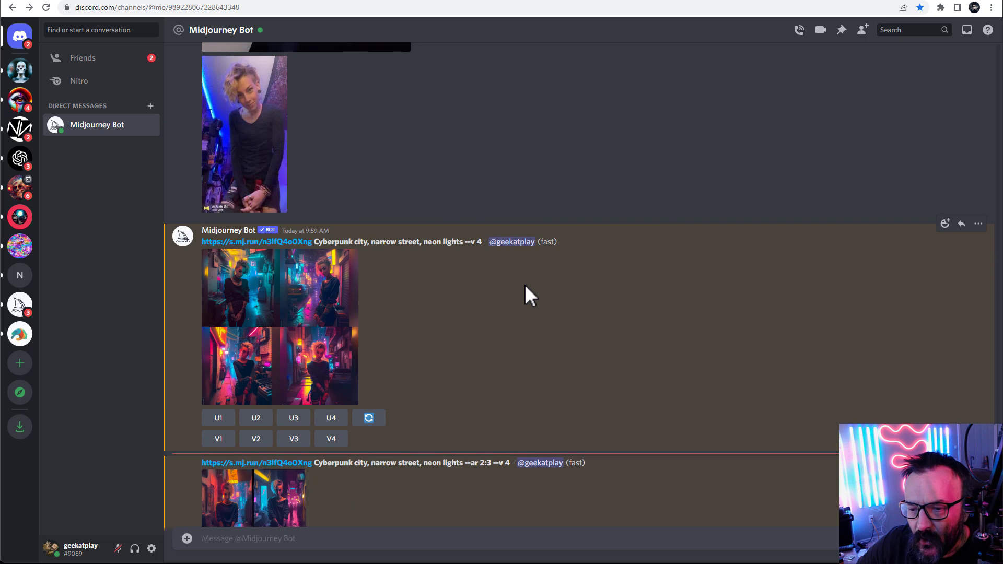